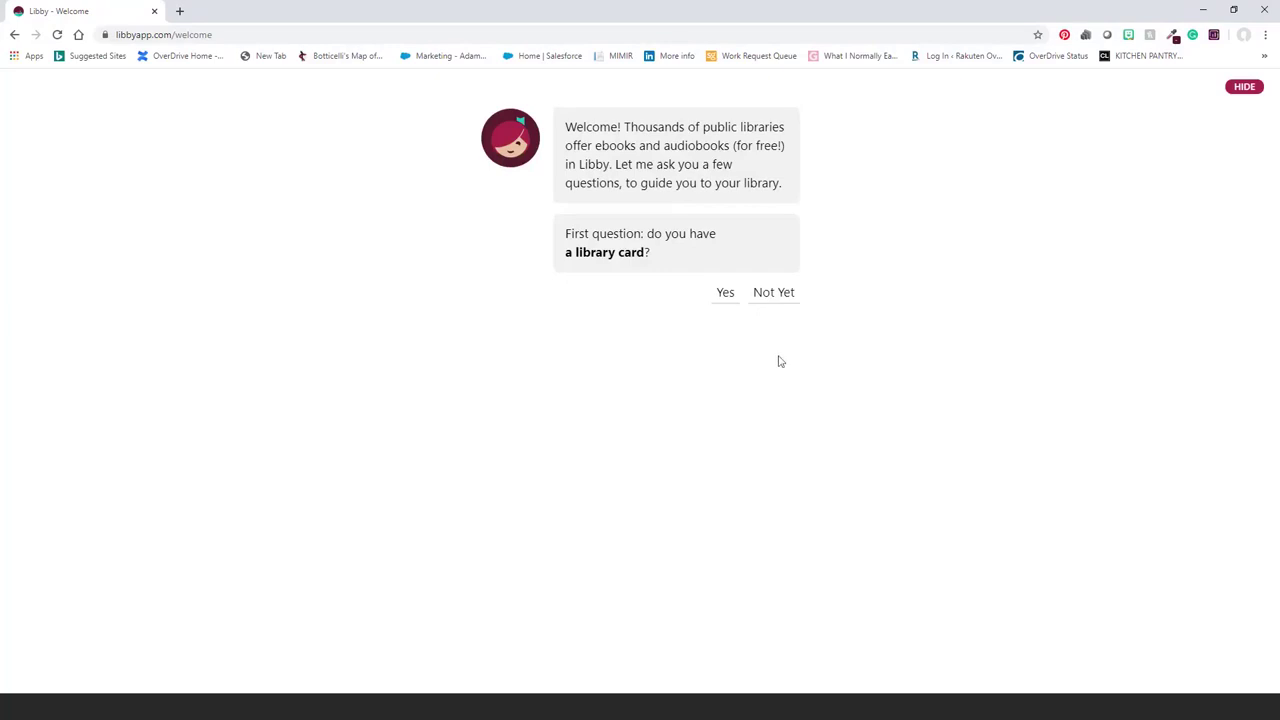
- Answer that there is no library card yet, decline location use, and choose Seattle Public Library from the saved libraries
click(771, 296)
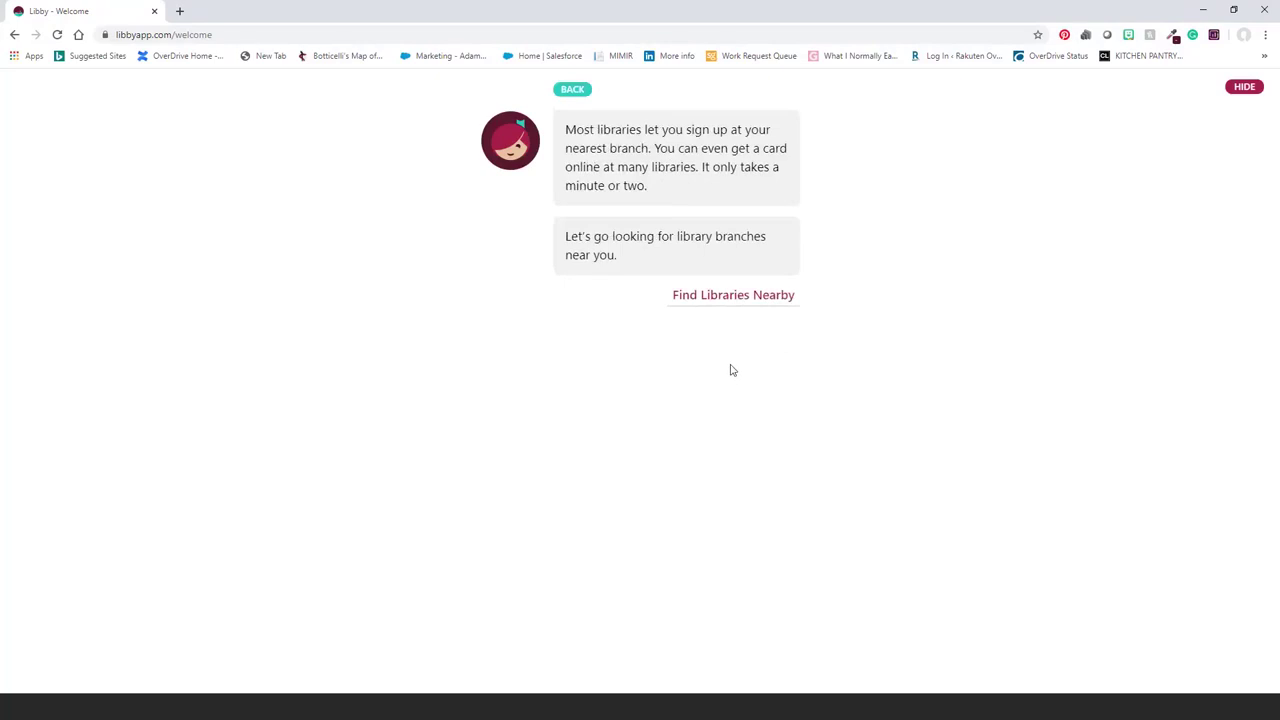
click(735, 292)
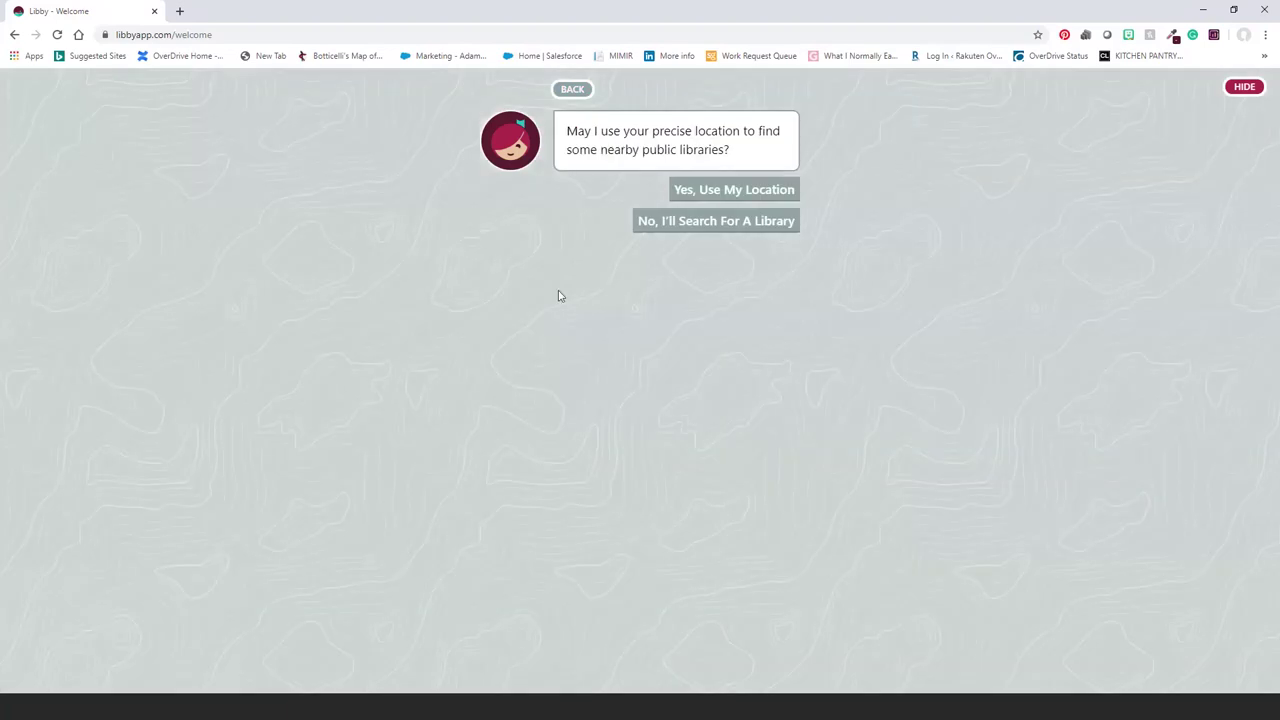
click(670, 230)
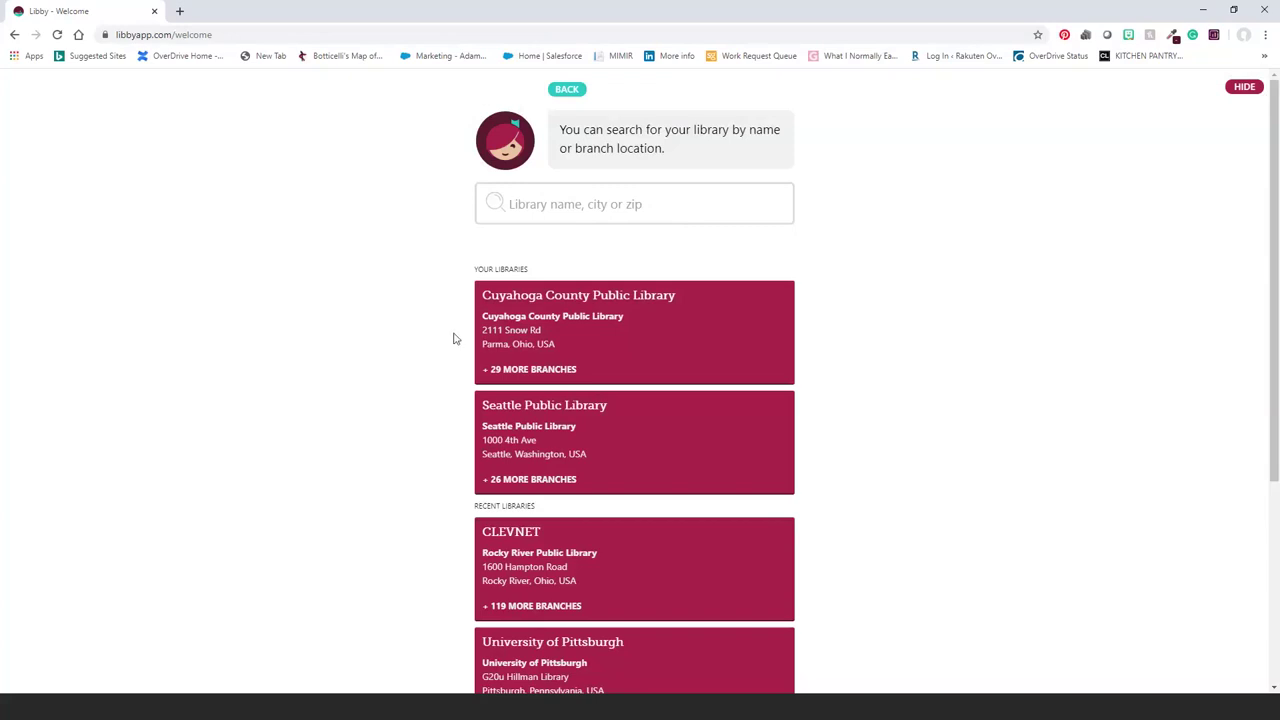
click(609, 436)
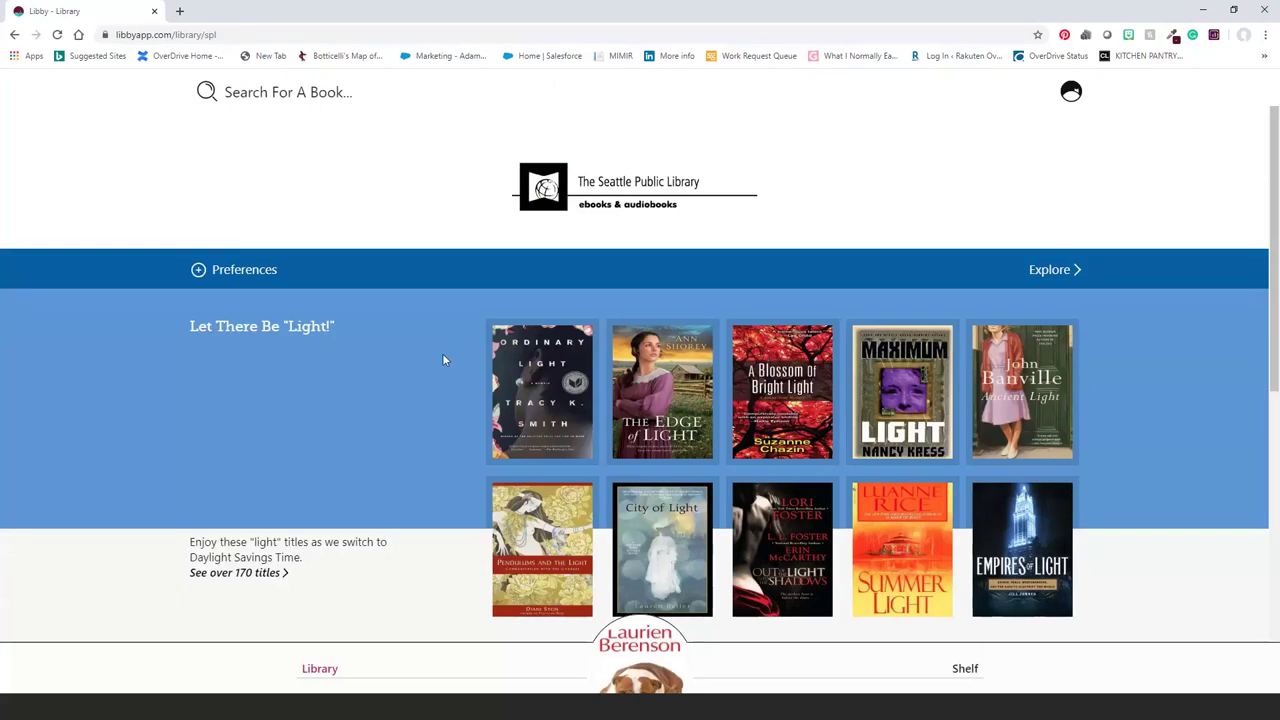
- Look through the Seattle Public Library home page's curated lists, new, popular and available guides, and subjects, and return to its beginning
scroll(442, 353, down, 2)
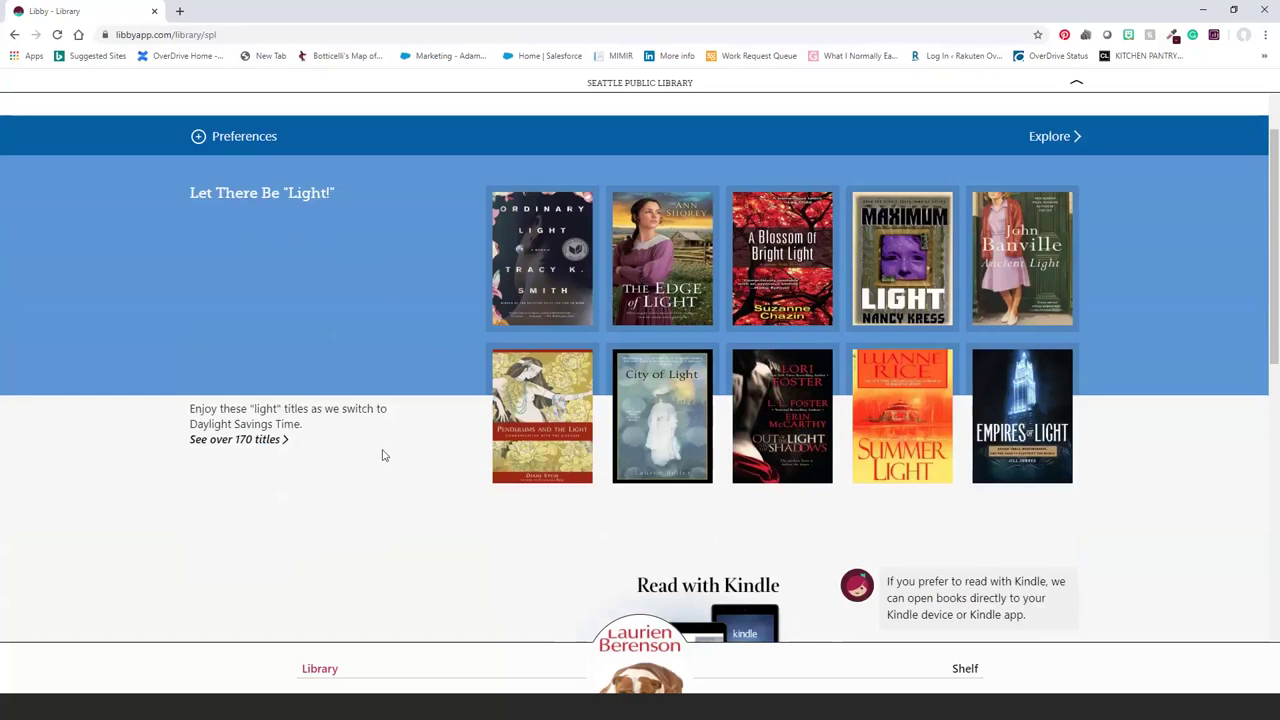
scroll(372, 450, down, 2)
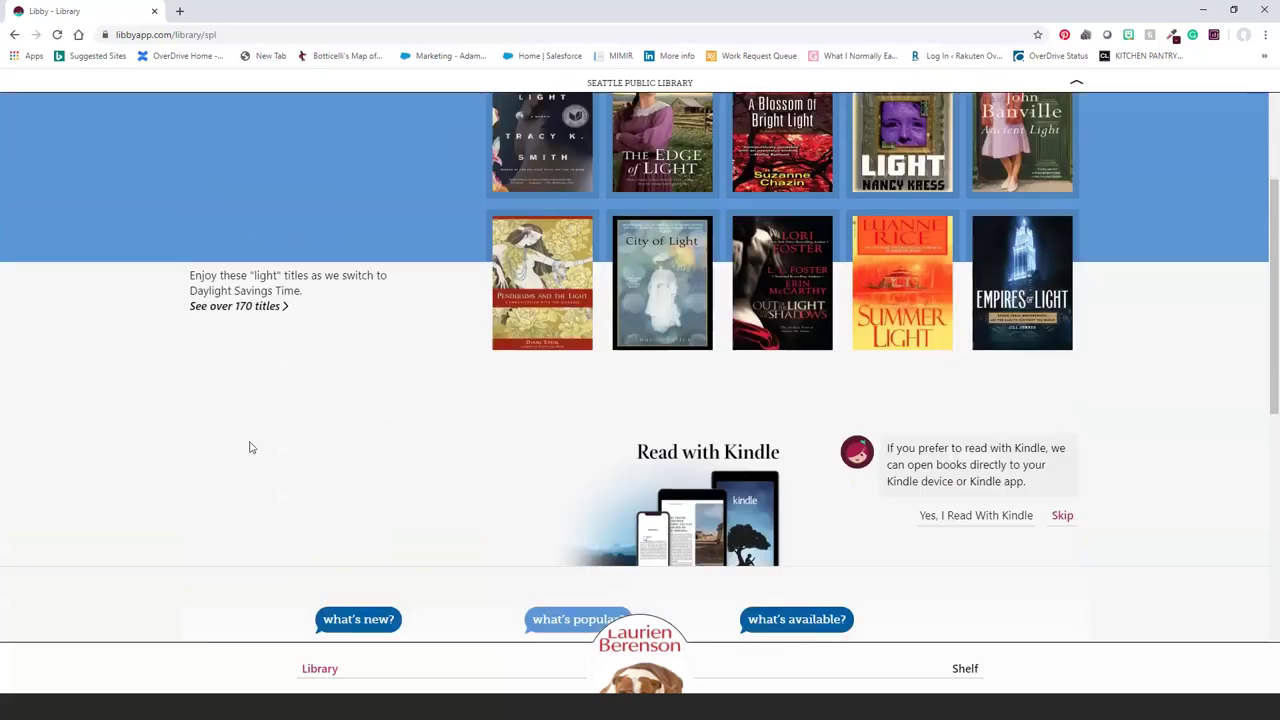
scroll(250, 447, down, 2)
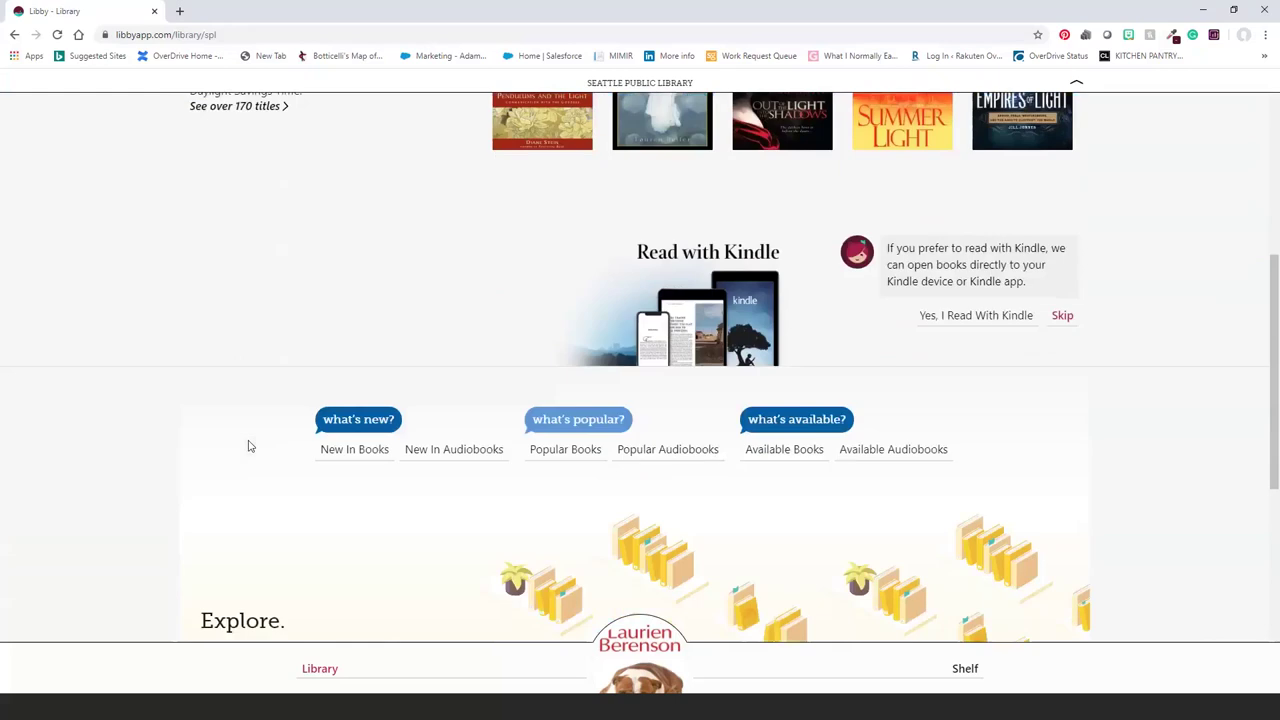
scroll(250, 447, down, 1)
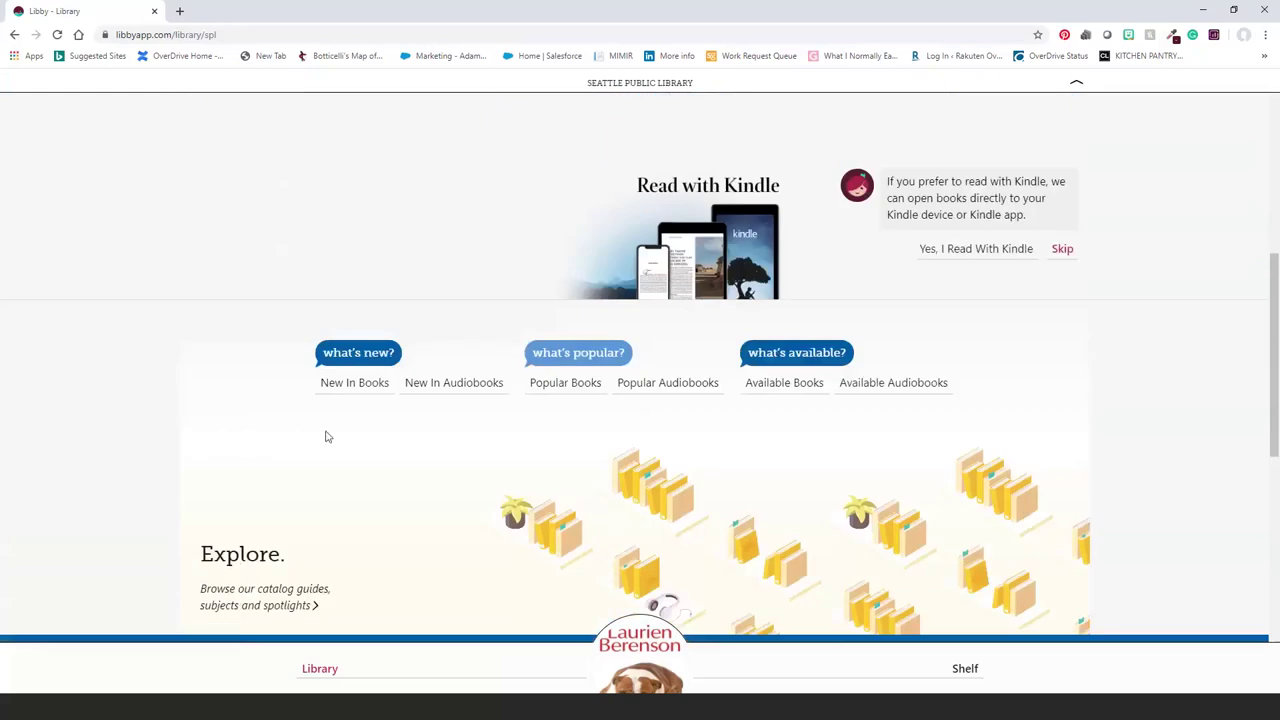
scroll(388, 435, down, 1)
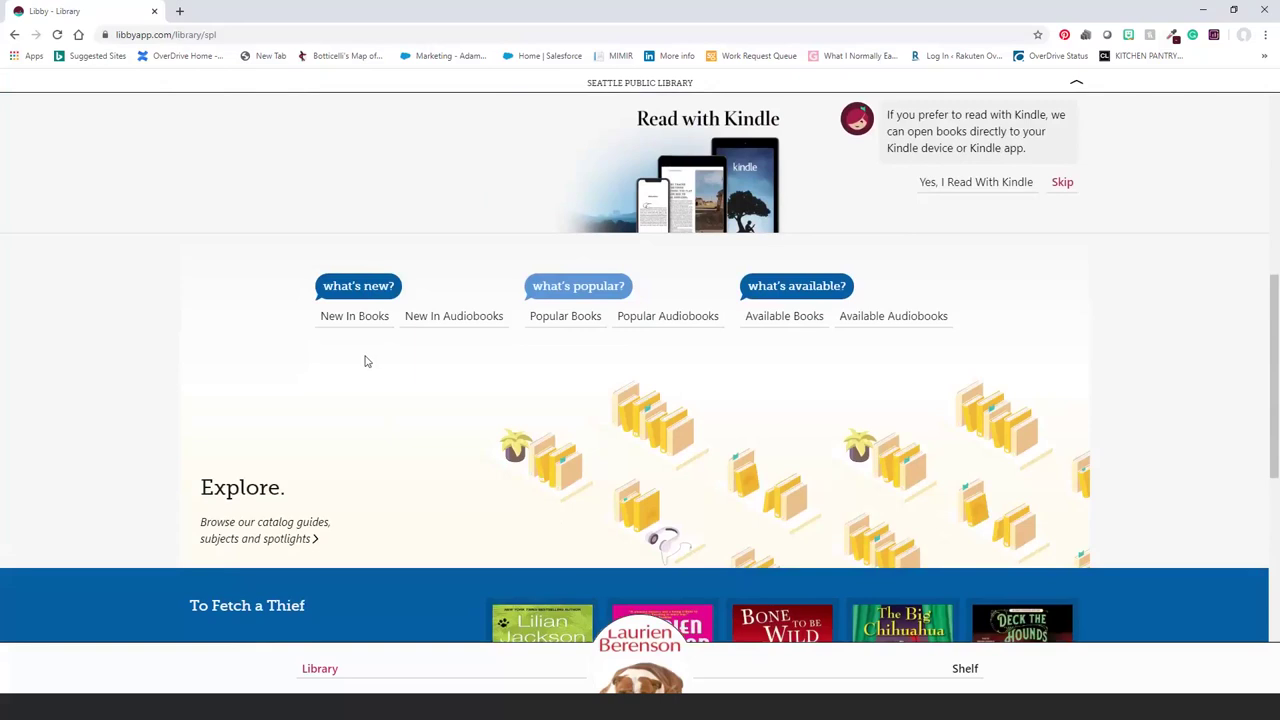
scroll(369, 364, down, 1)
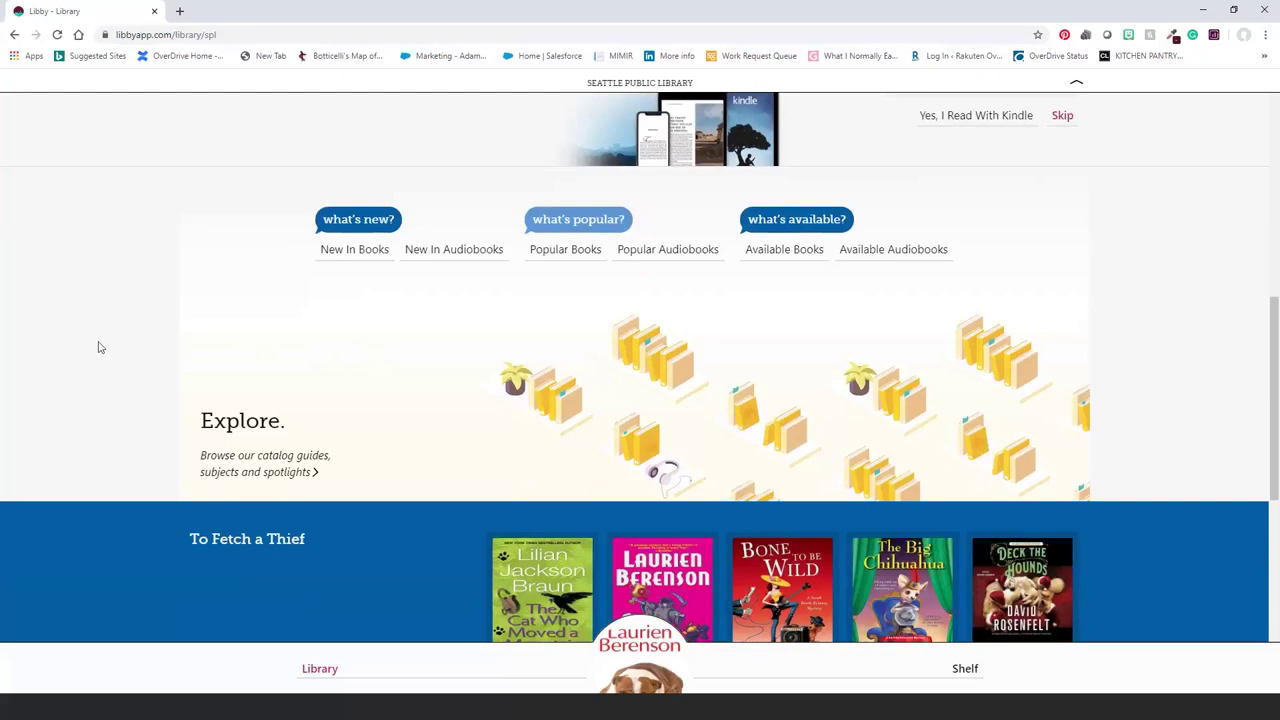
scroll(99, 347, down, 2)
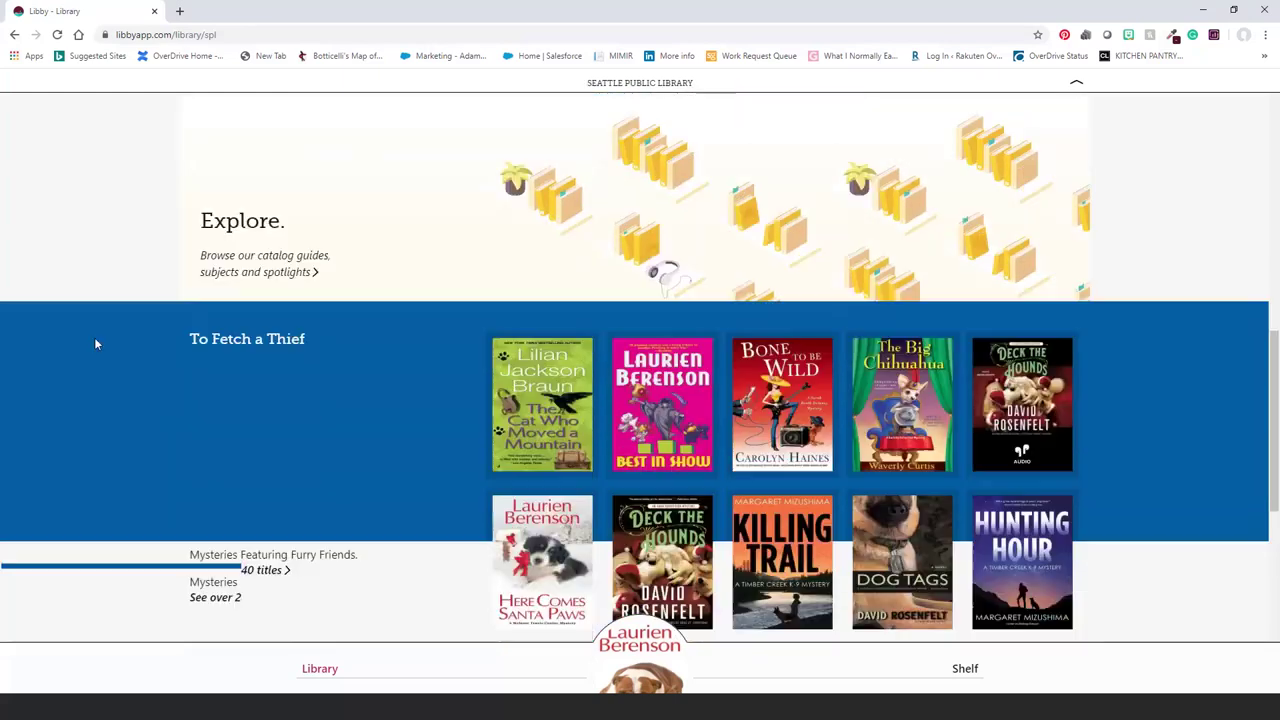
scroll(95, 344, down, 1)
scroll(95, 344, down, 1)
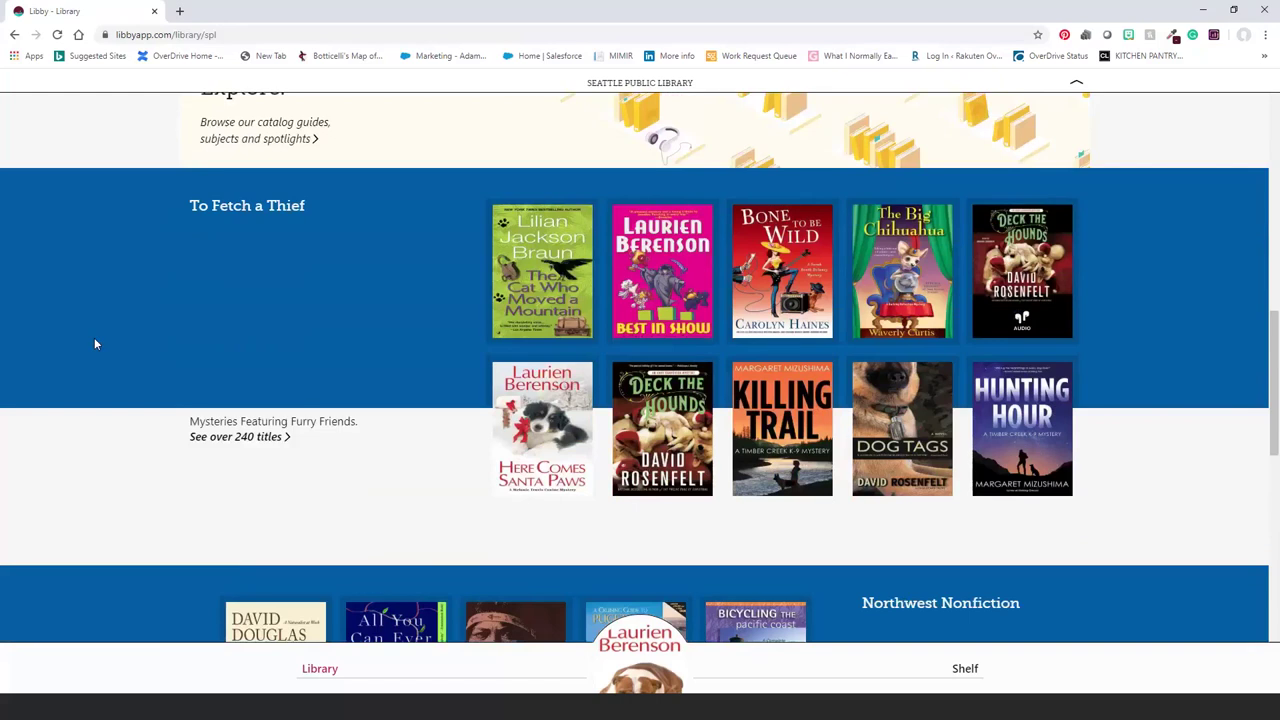
scroll(95, 344, down, 1)
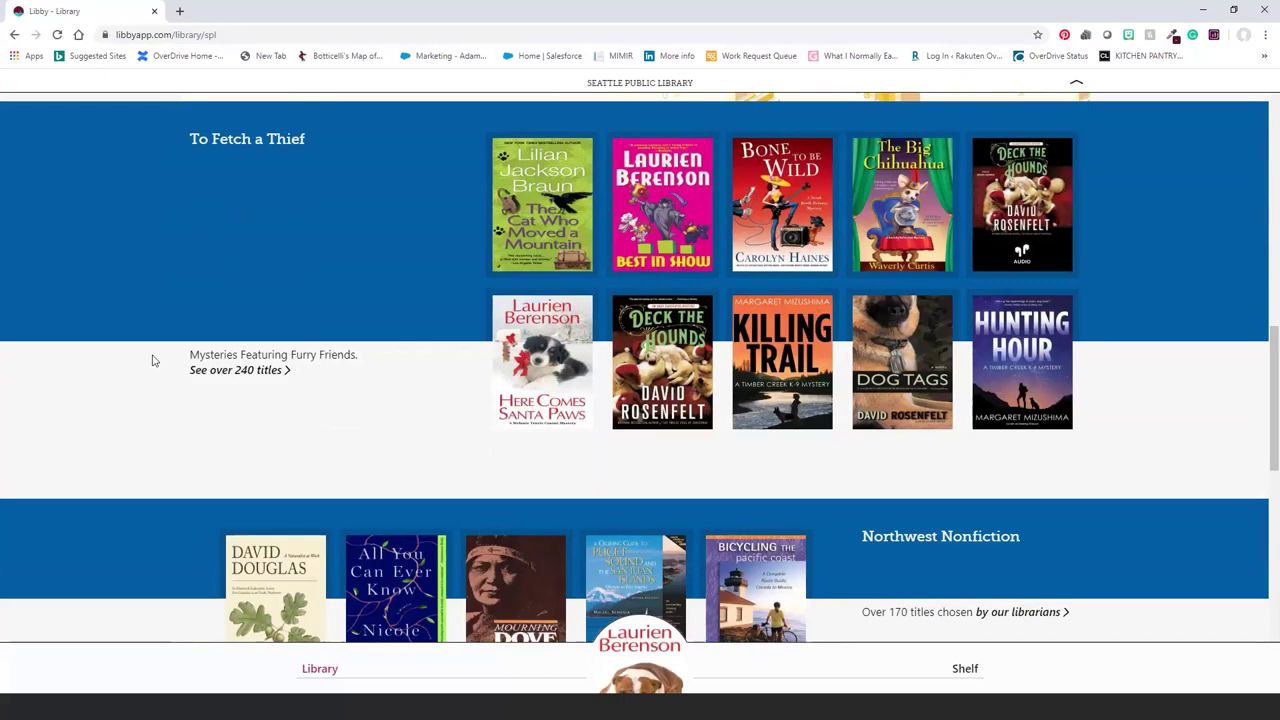
scroll(152, 360, down, 2)
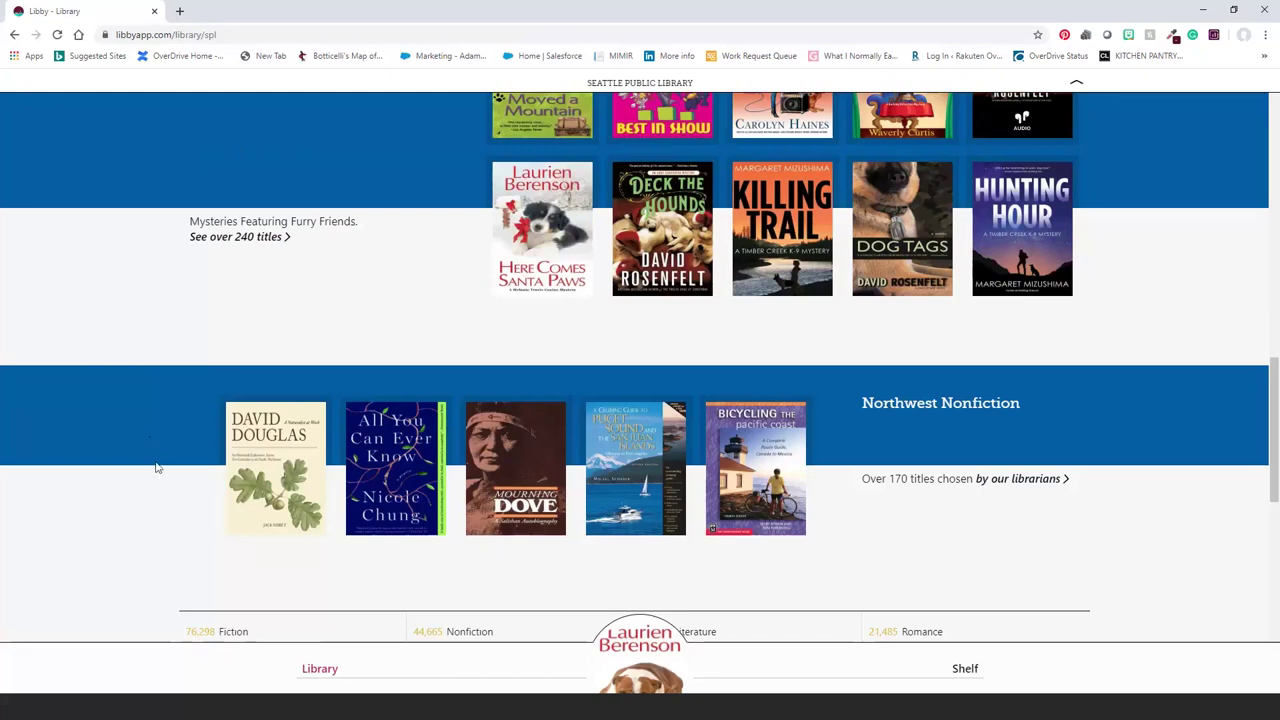
scroll(135, 458, down, 1)
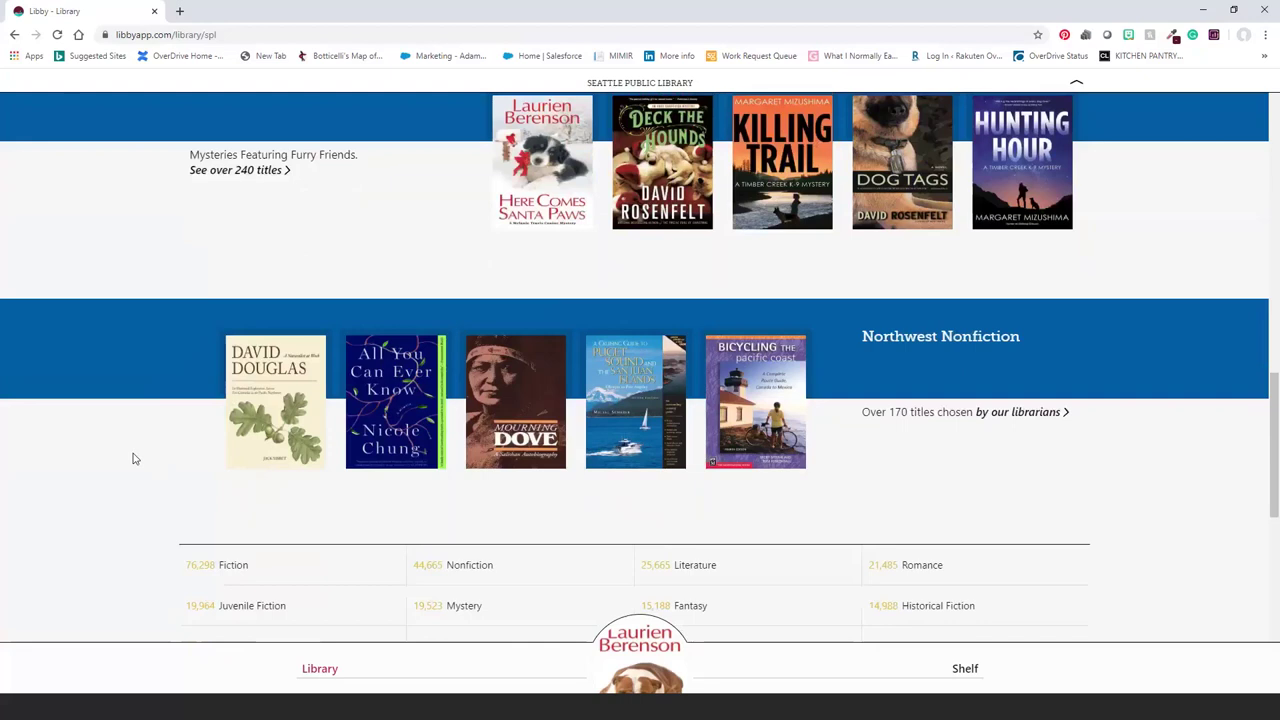
scroll(135, 458, down, 2)
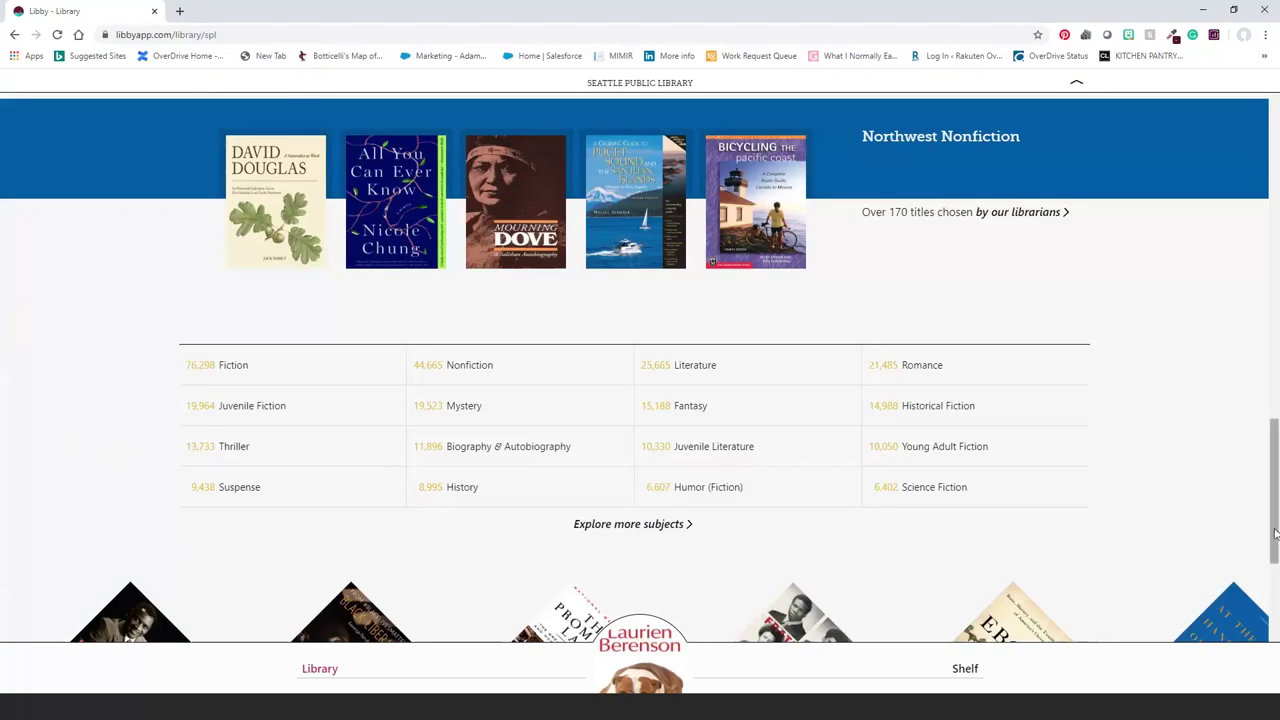
drag(1274, 533, 1274, 548)
scroll(1197, 584, down, 5)
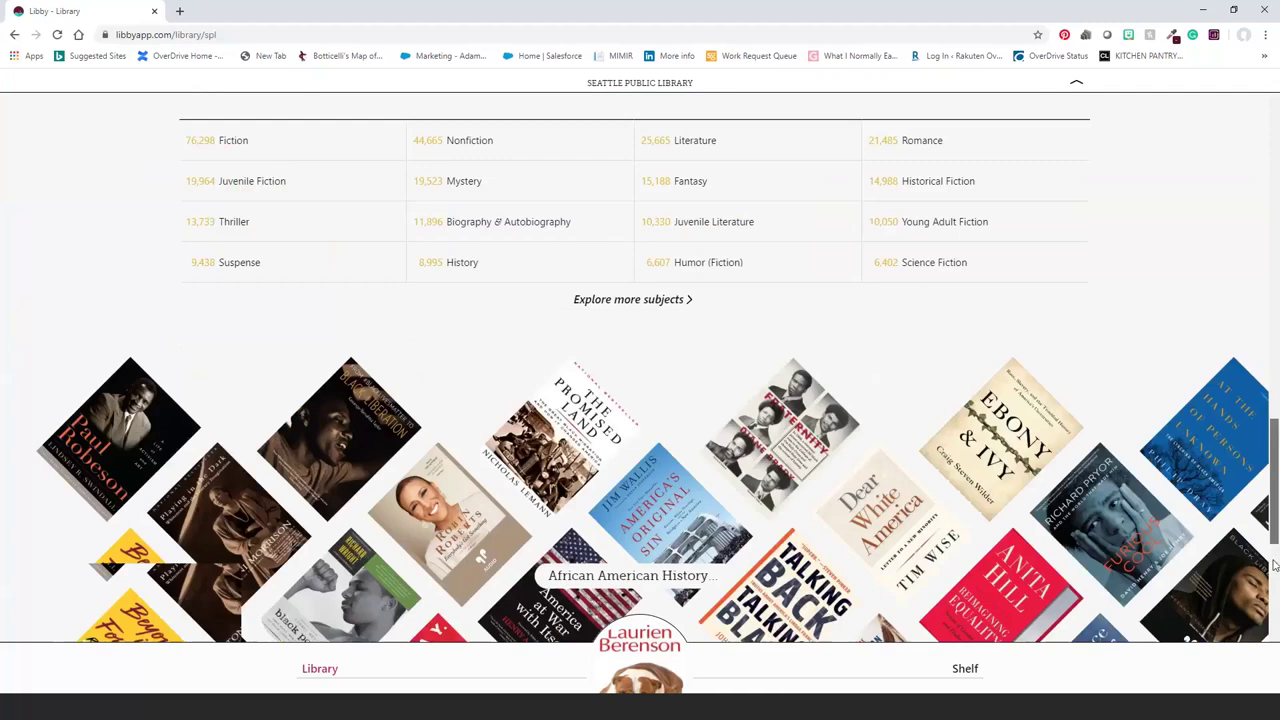
scroll(1195, 582, down, 2)
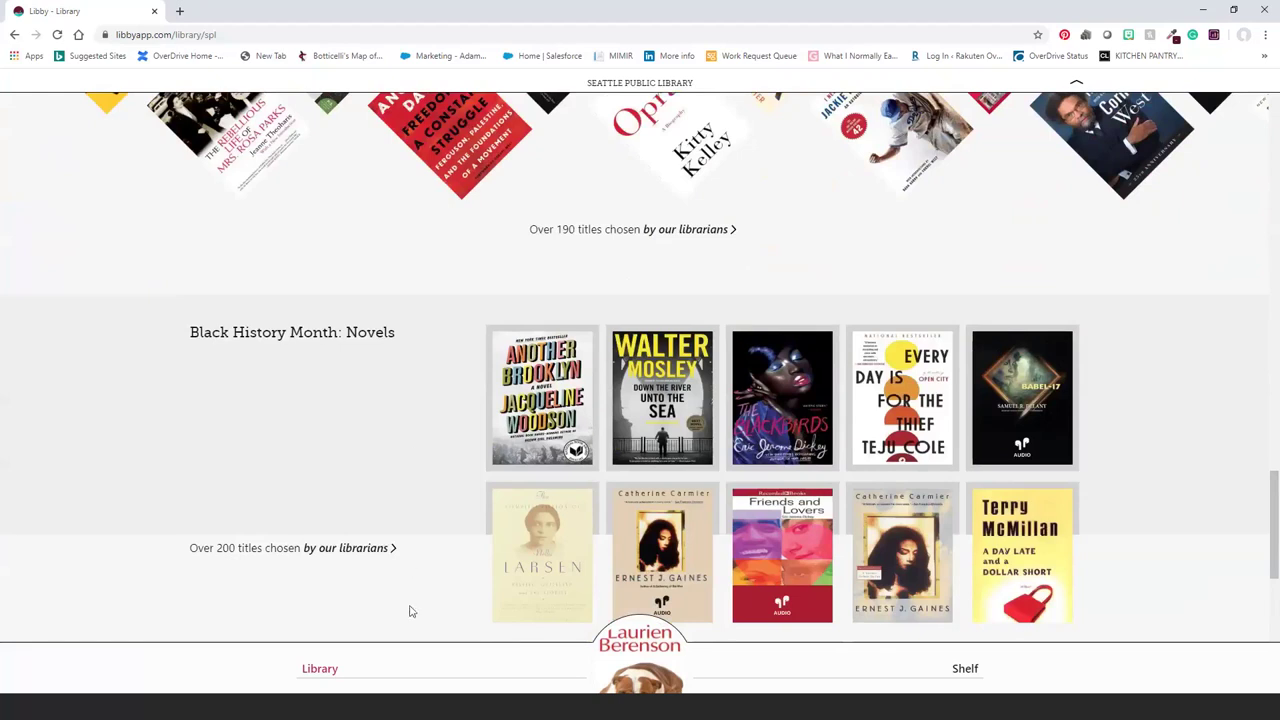
click(321, 670)
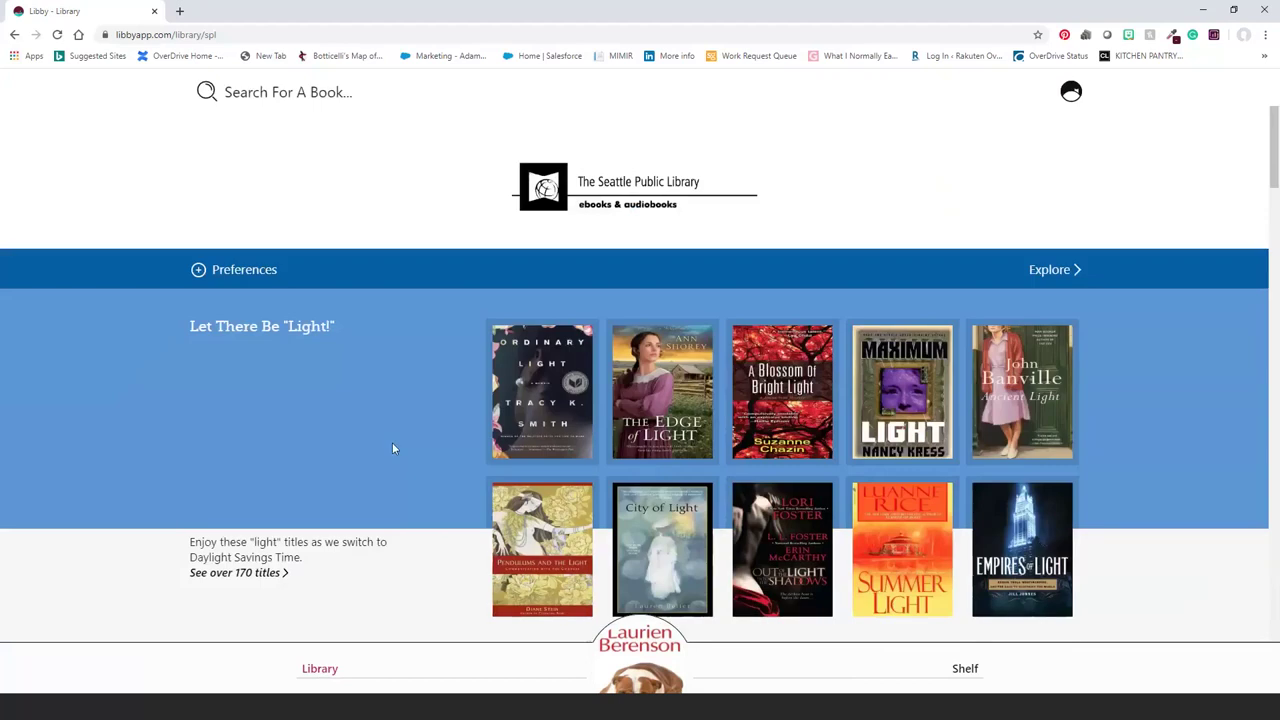
- View the current loan in the reader and the Shelf, and return to the library's home page
click(642, 676)
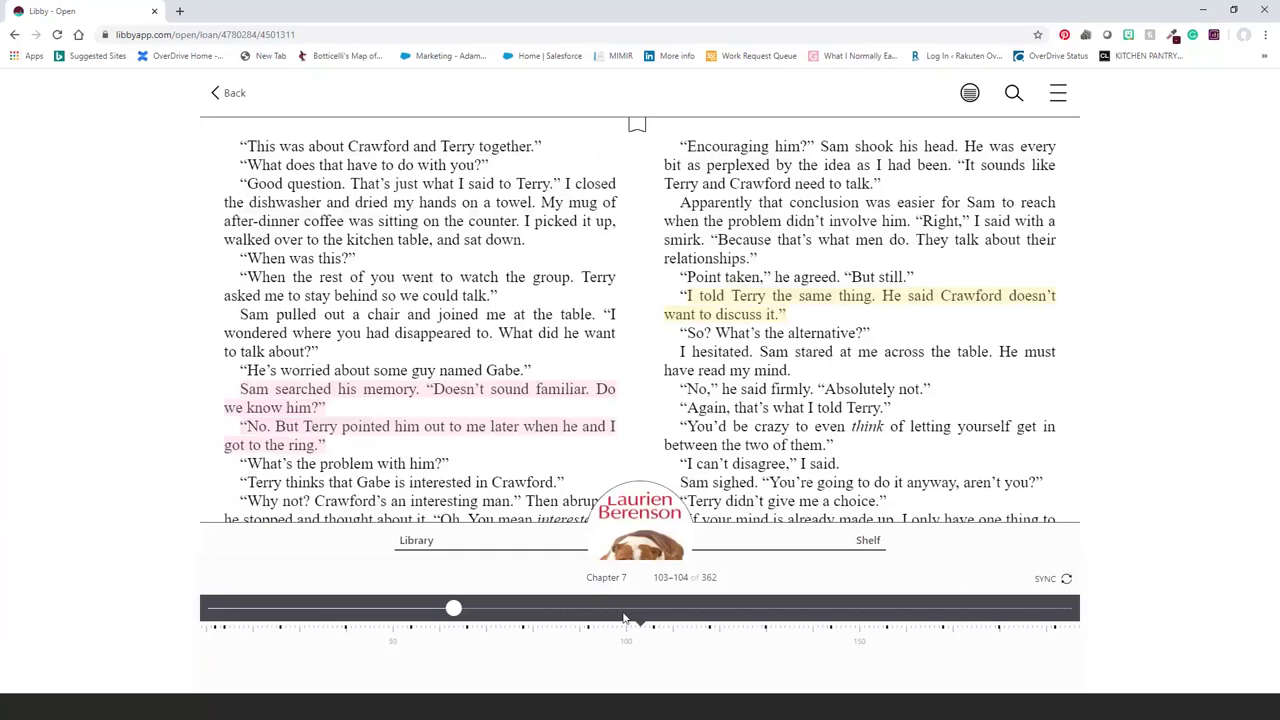
click(870, 545)
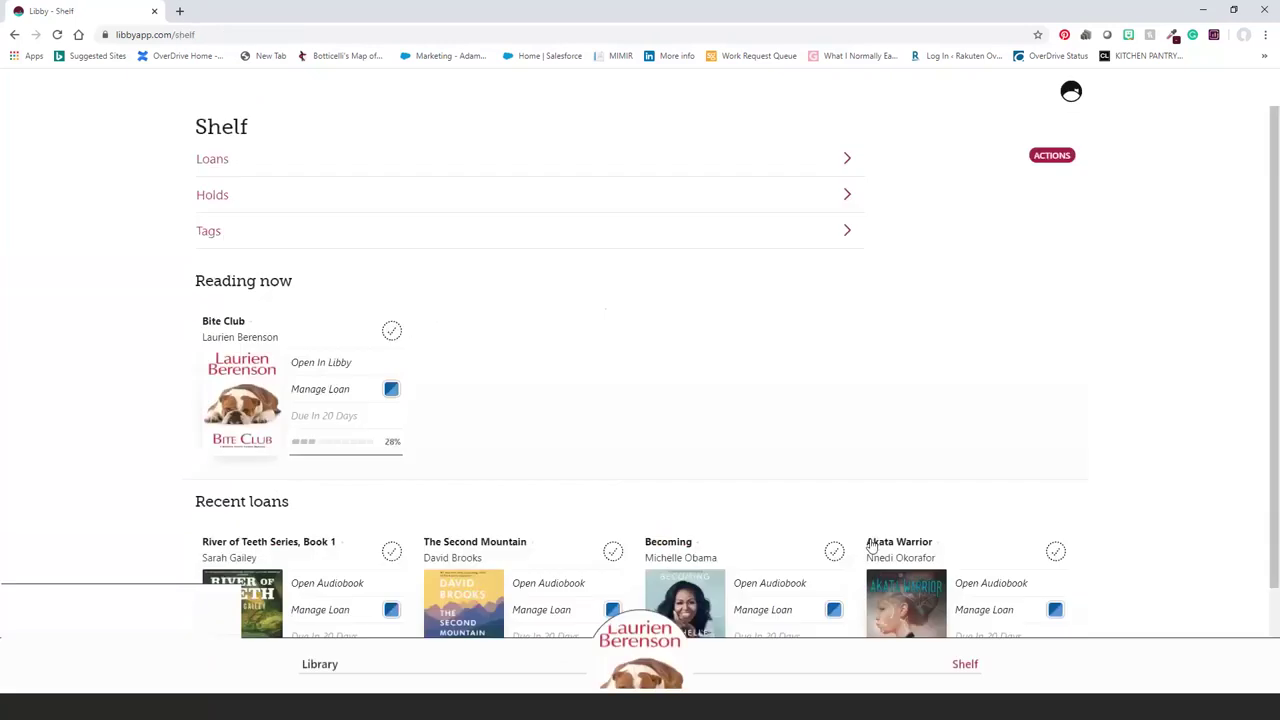
click(318, 669)
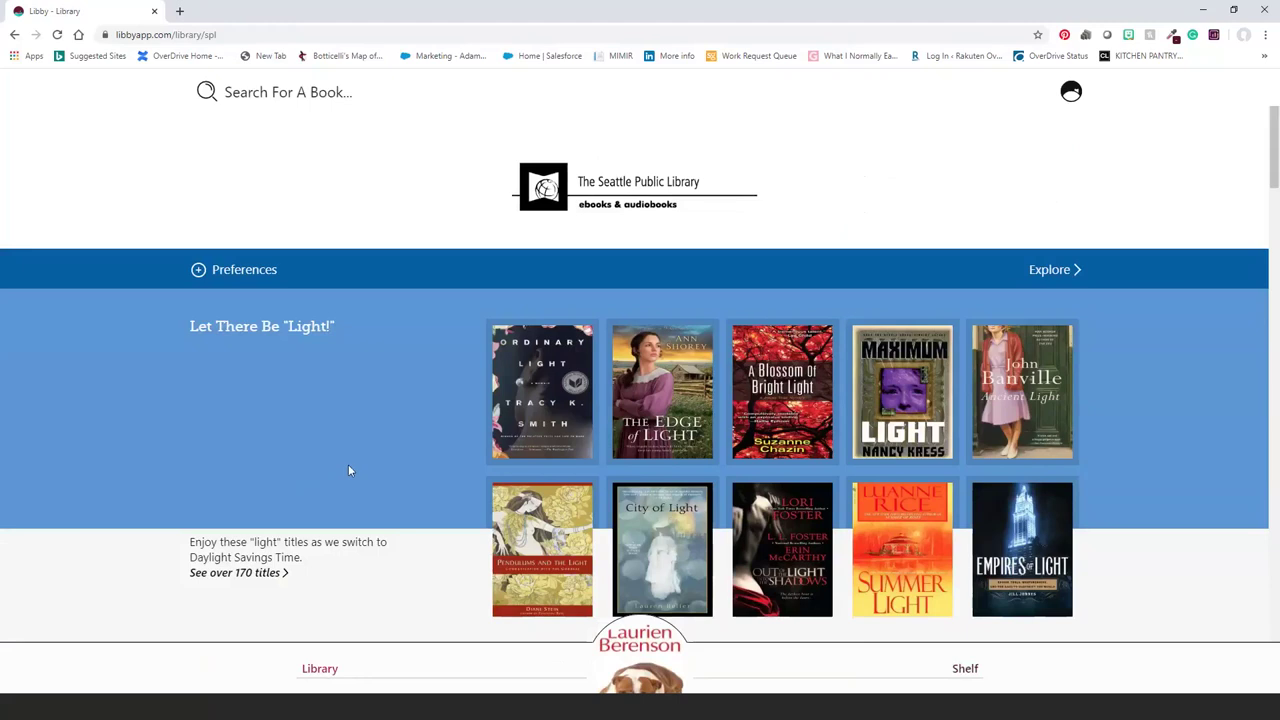
- Open the full "Let There Be 'Light!'" list and browse its titles
scroll(362, 443, down, 1)
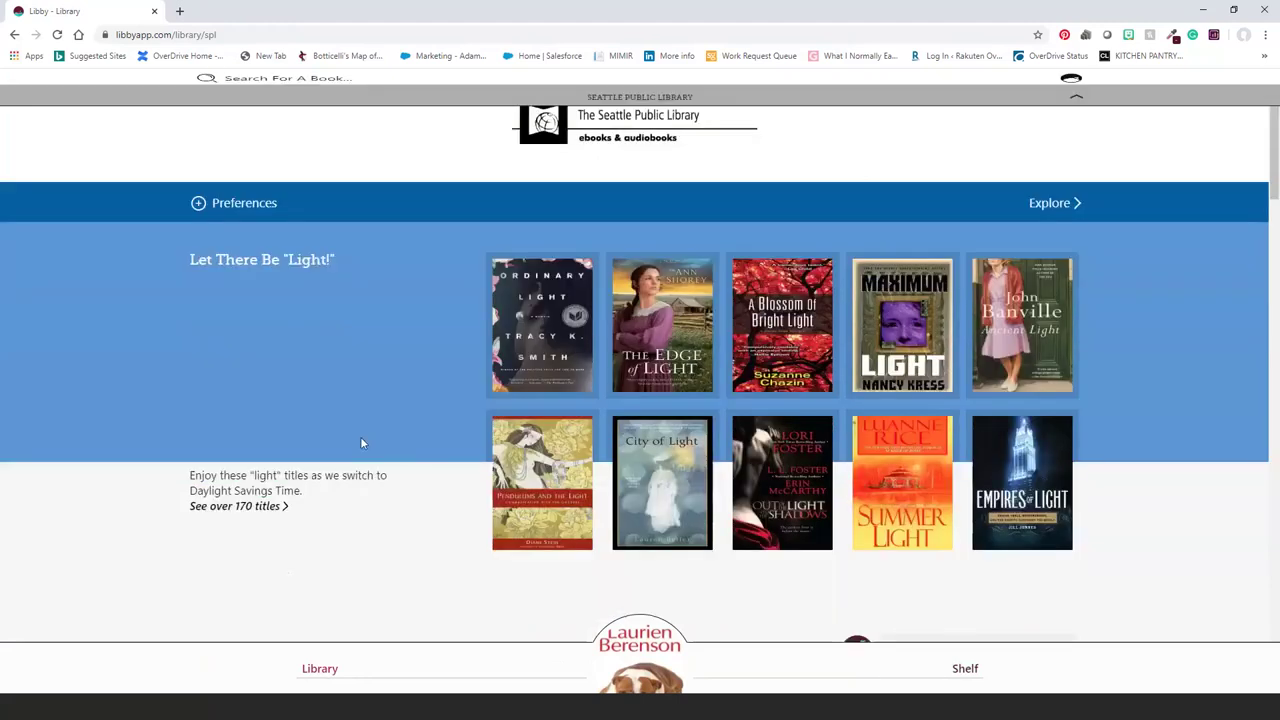
click(307, 261)
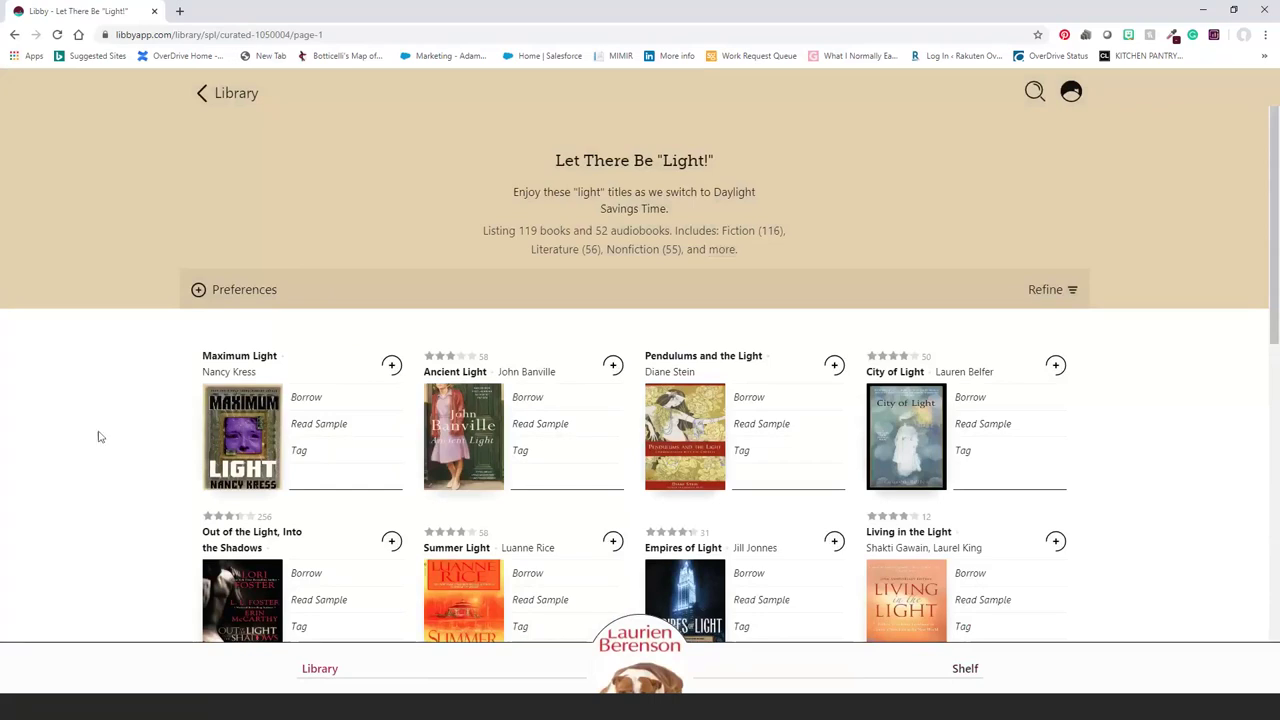
scroll(100, 435, down, 1)
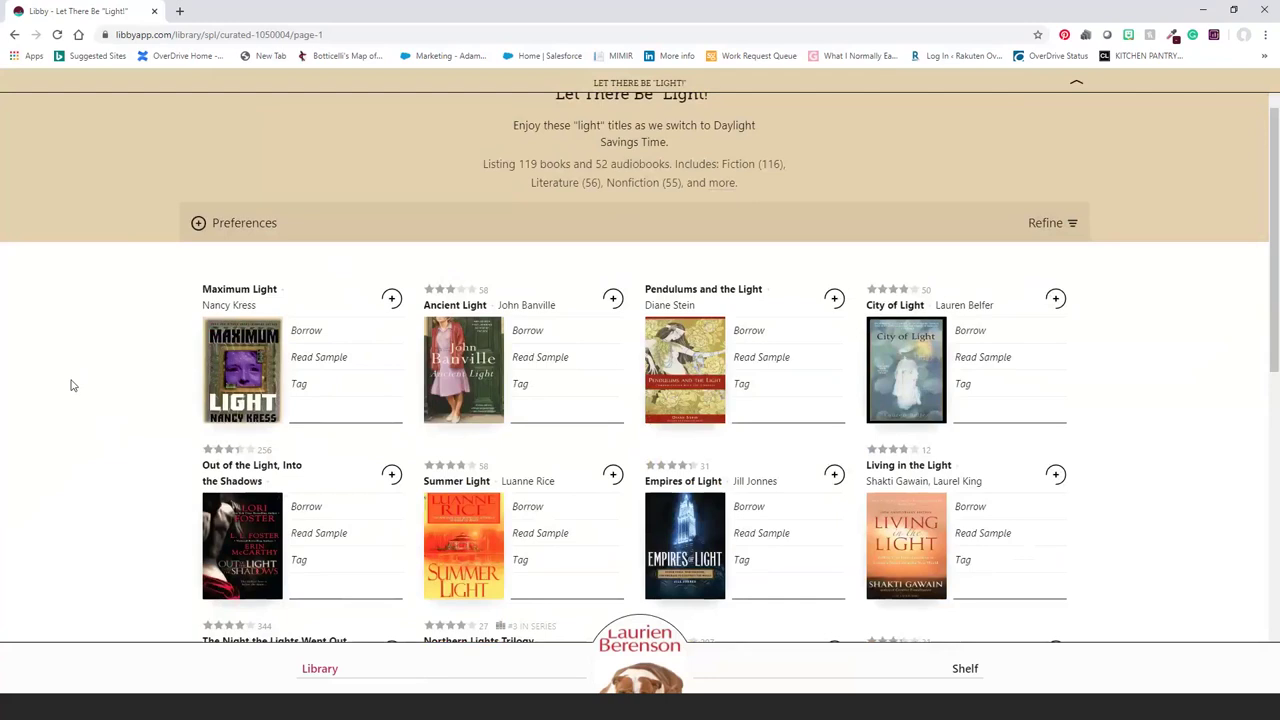
scroll(66, 392, down, 1)
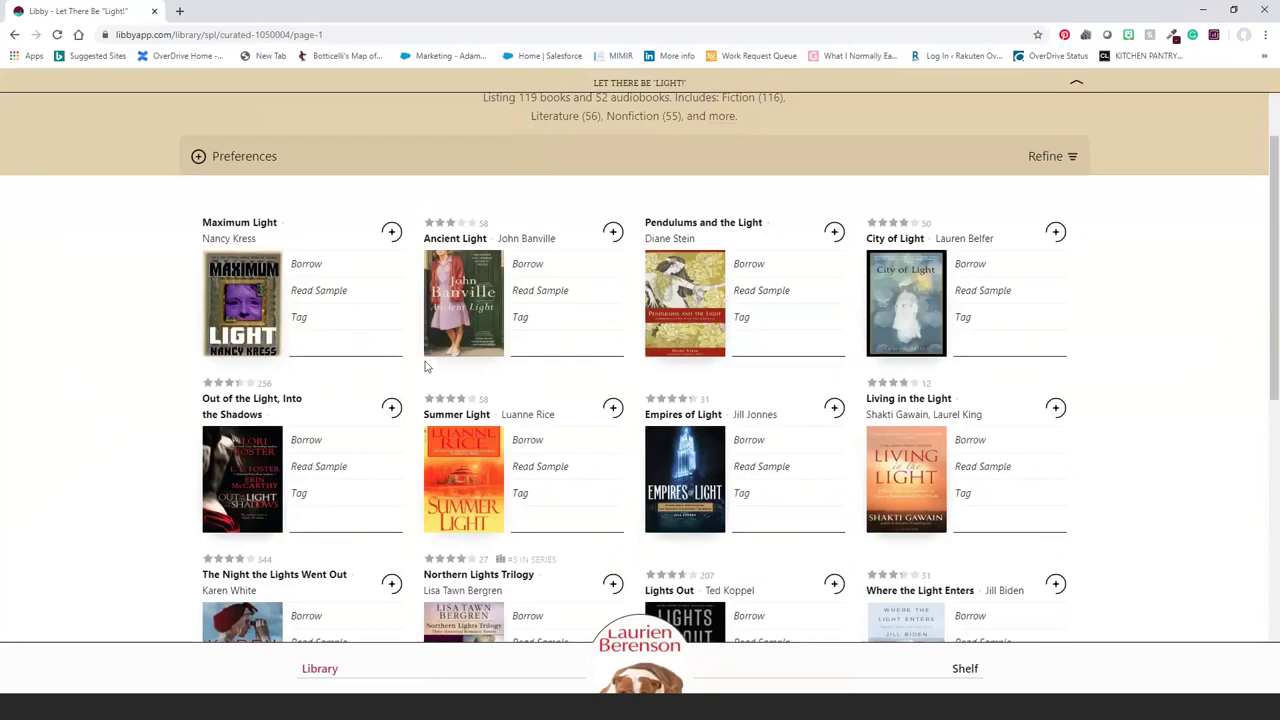
- Open the sample of Maximum Light, page forward past the first page of chapter 1, and show the reader's navigation controls
click(332, 290)
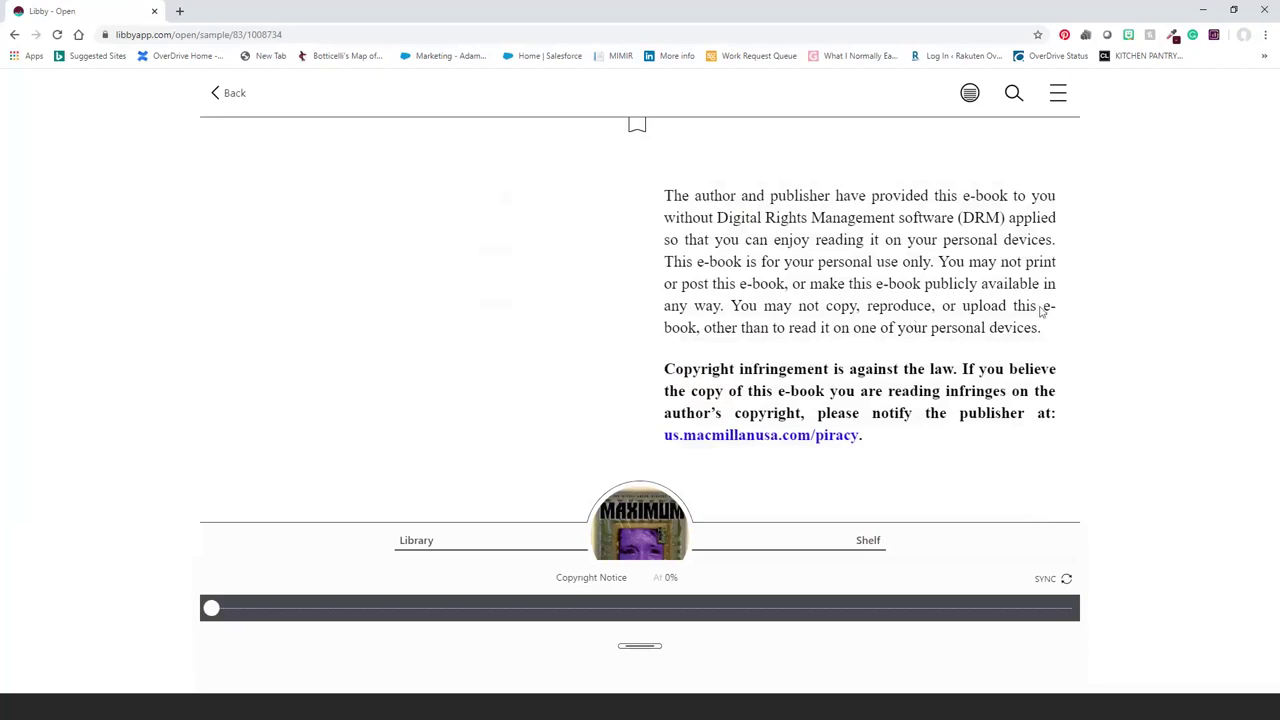
click(1035, 306)
click(1034, 315)
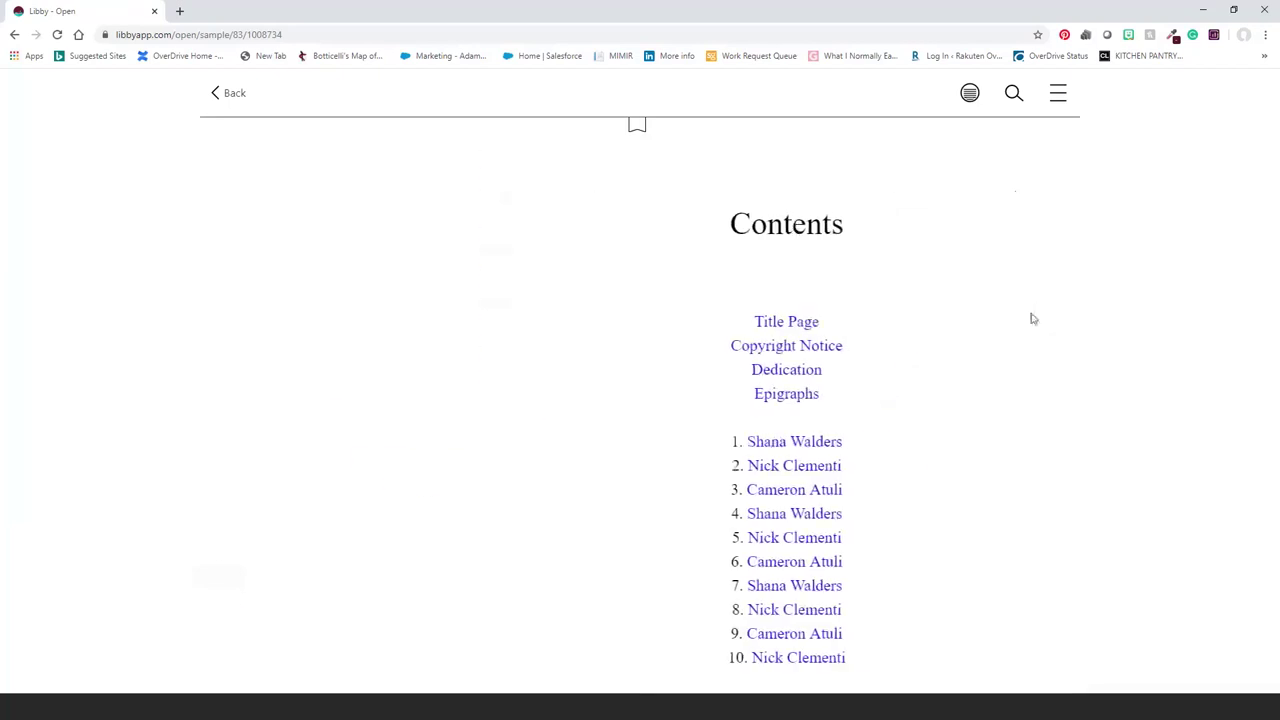
click(1030, 312)
click(1030, 312)
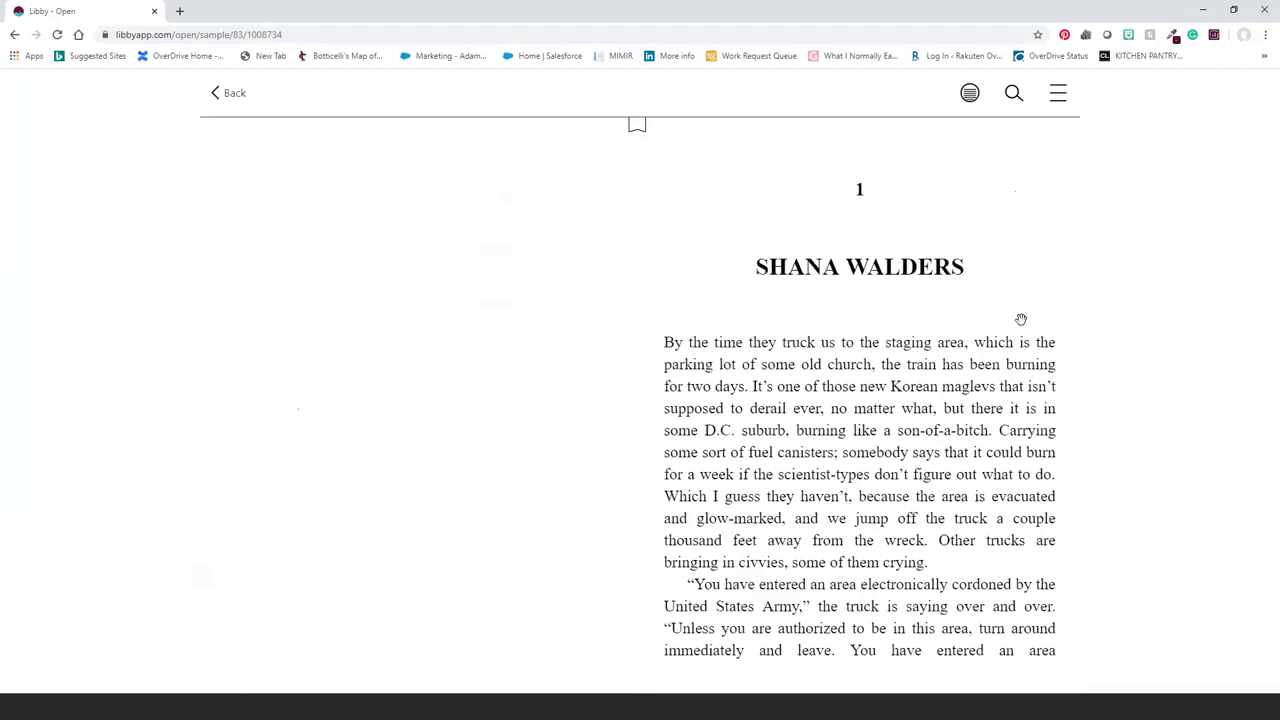
click(1021, 319)
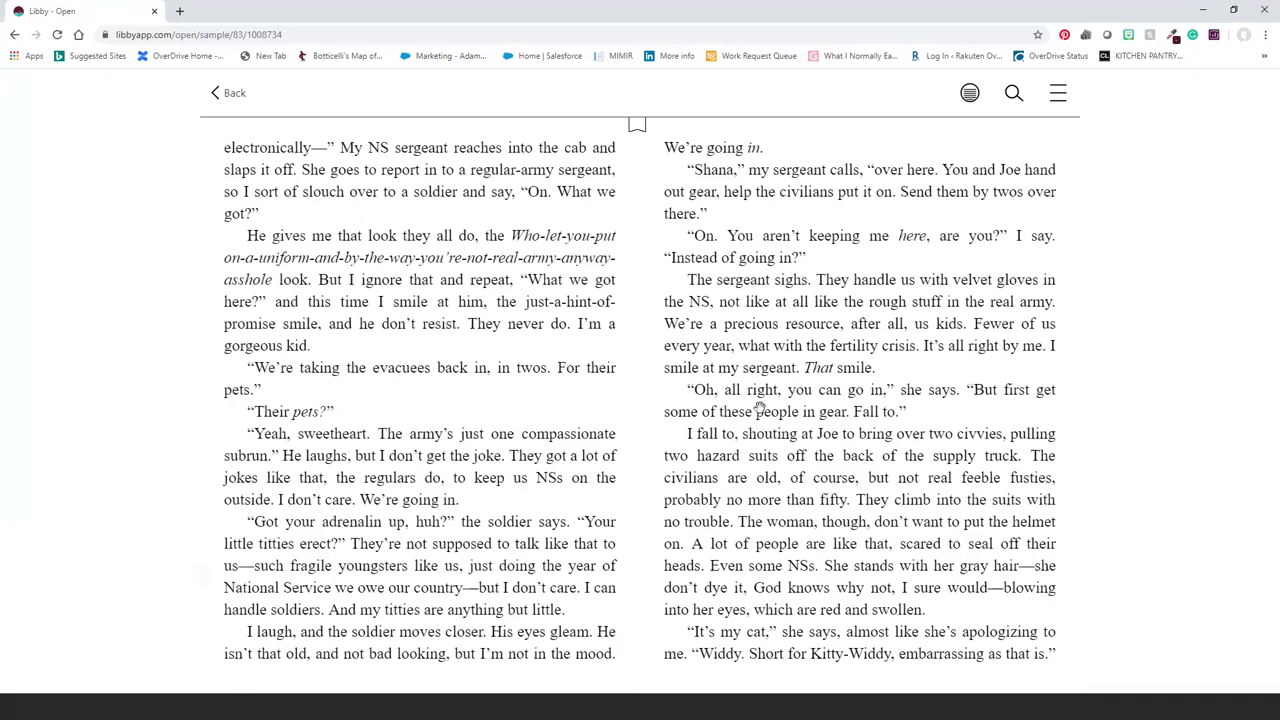
click(633, 378)
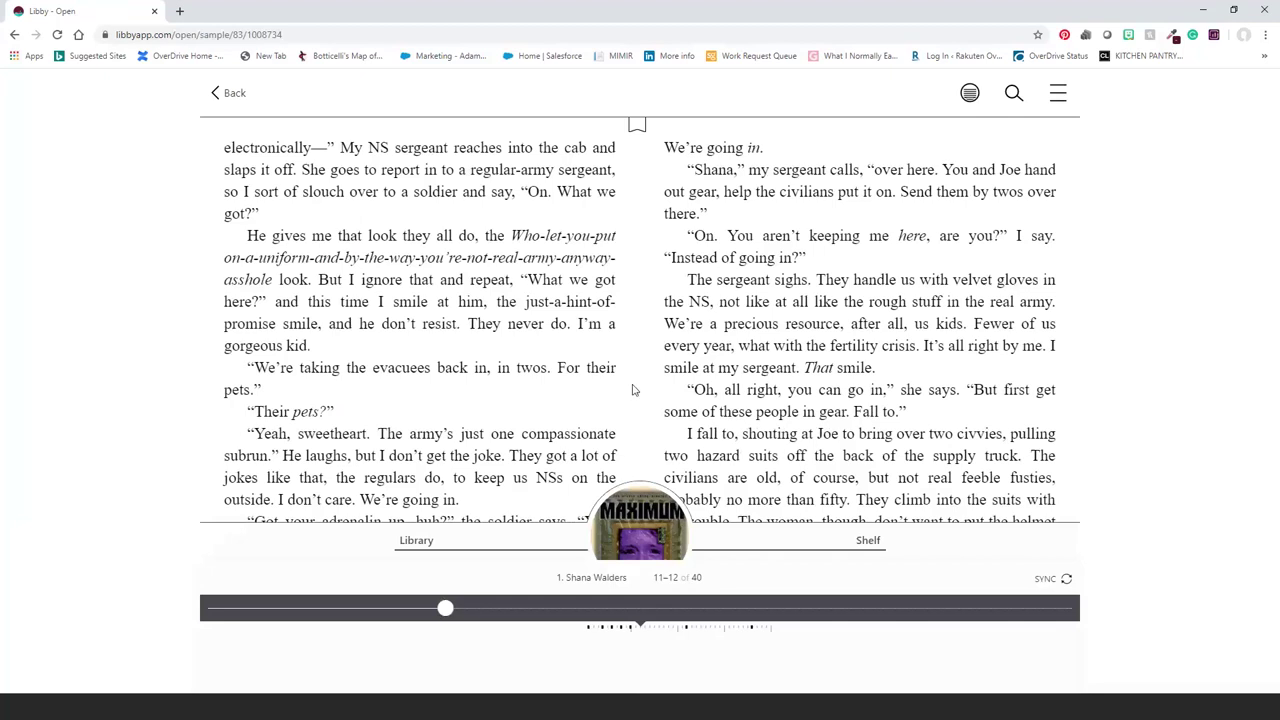
- Leave the sample, return to the Seattle Public Library home page, and open the book search
click(415, 555)
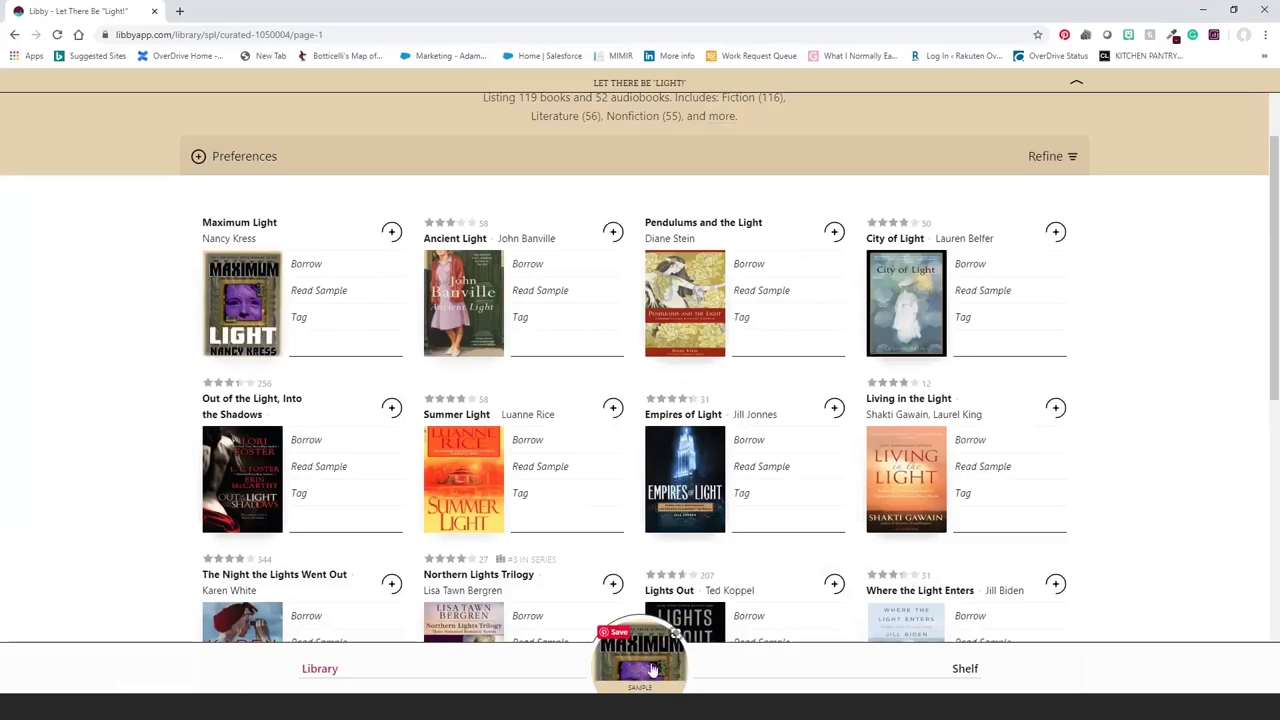
click(325, 678)
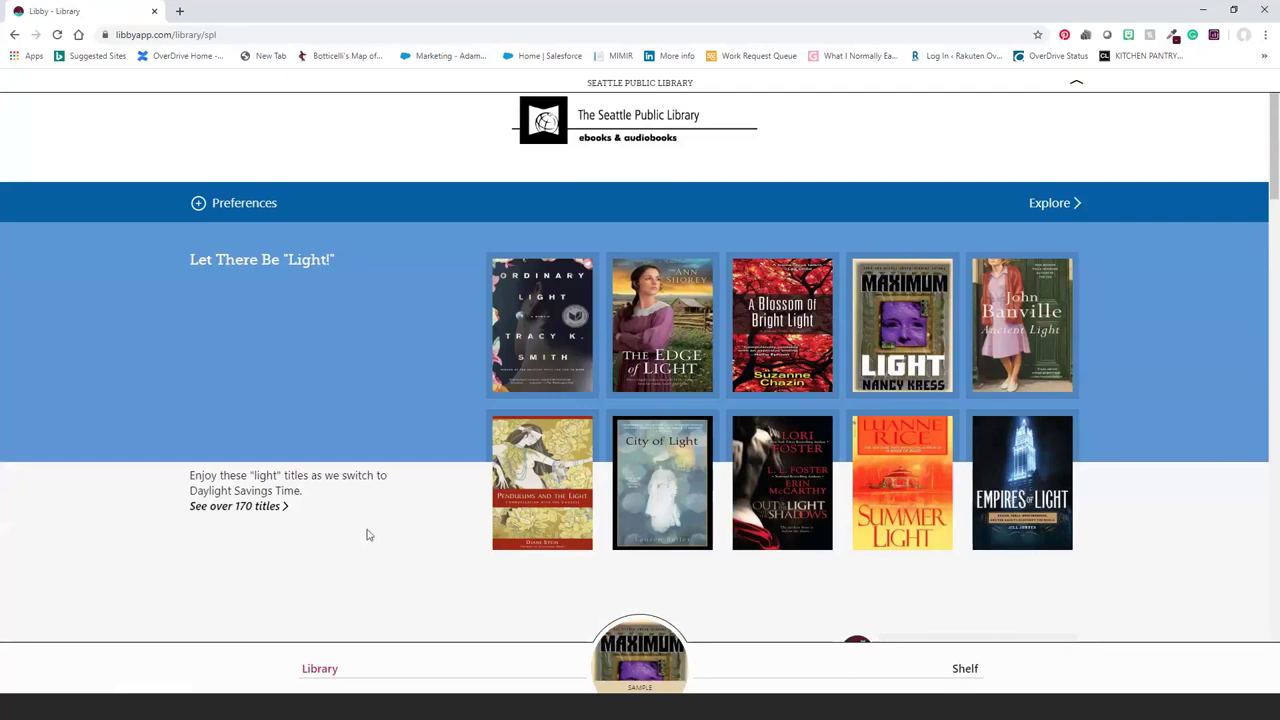
scroll(367, 305, up, 1)
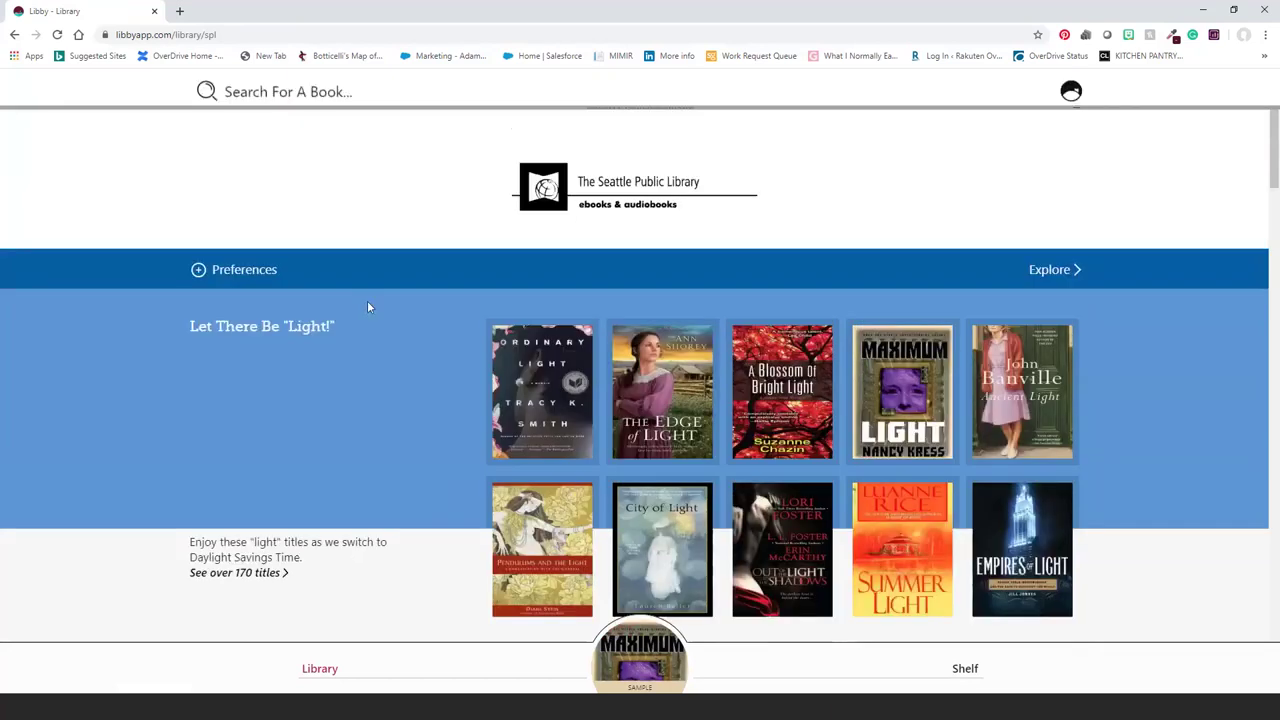
click(337, 91)
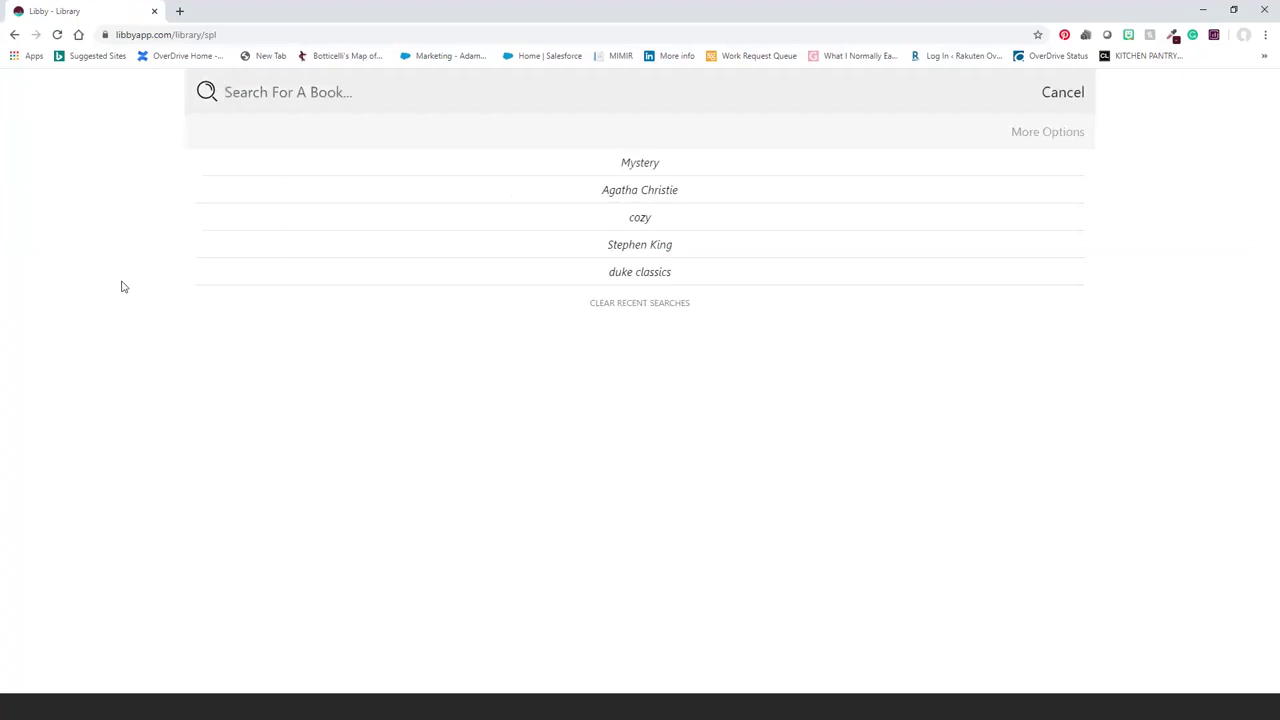
- Search the library's catalog for the author Neil Gaiman
text(neil gai)
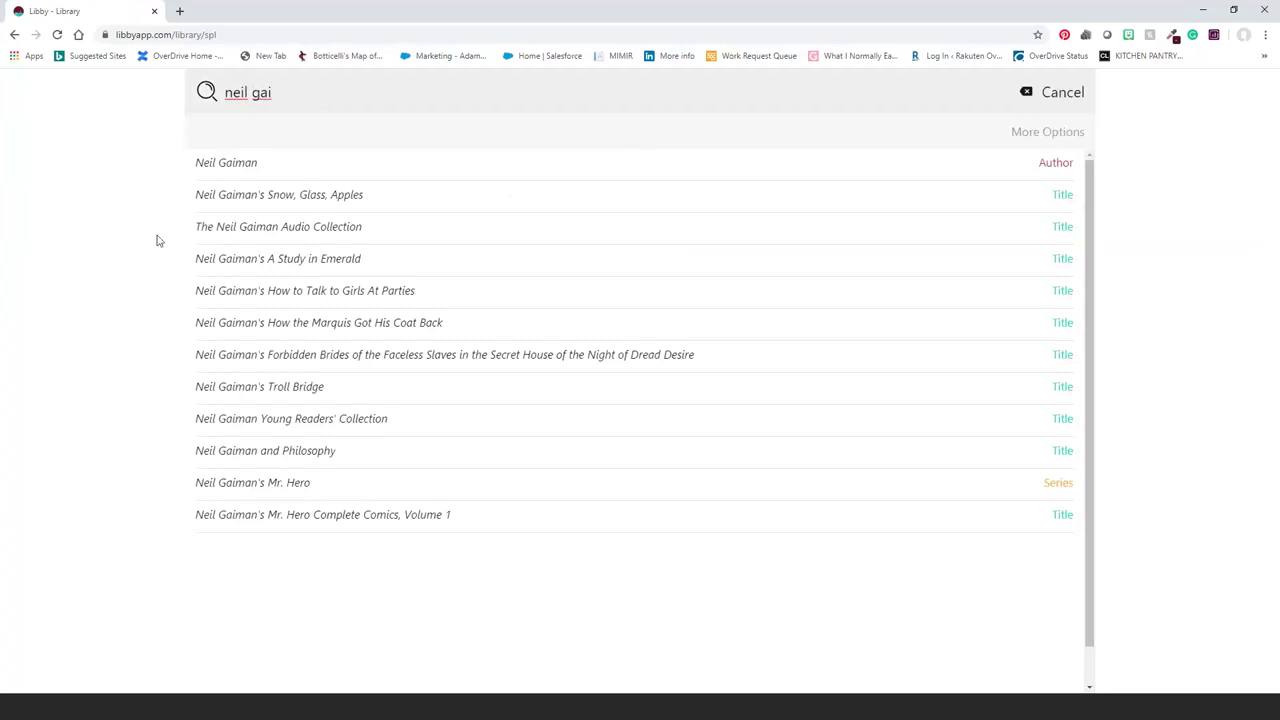
click(251, 163)
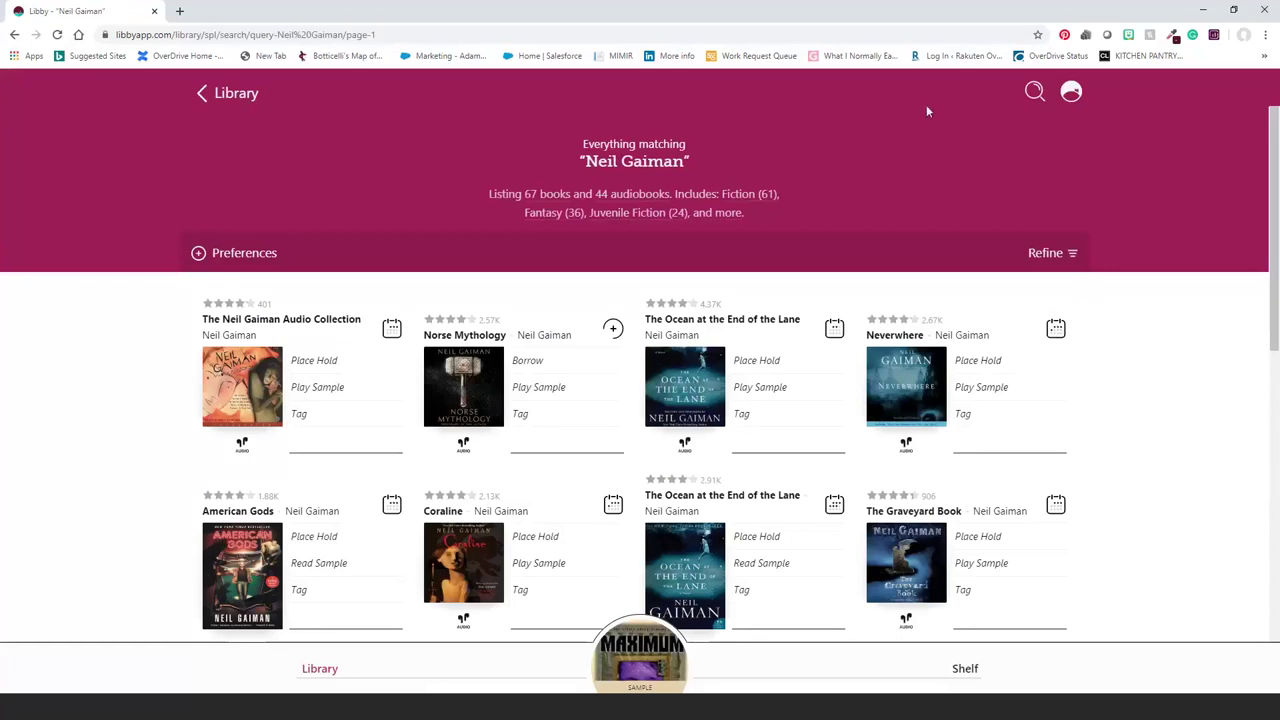
- Clear the search text, run the recent Mystery search instead, and open the related Mystery collection
click(1034, 91)
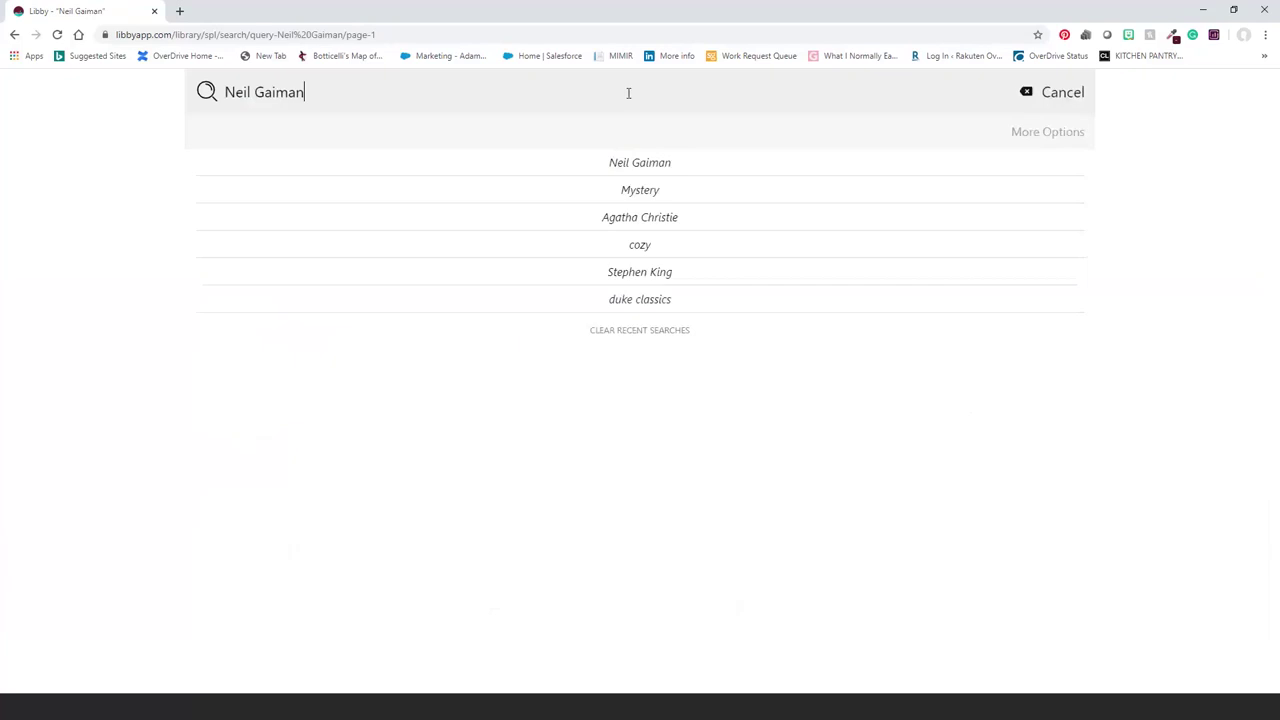
key(BackSpace)
key(BackSpace)
key(BackSpace)
key(BackSpace)
key(BackSpace)
key(BackSpace)
key(BackSpace)
key(BackSpace)
key(BackSpace)
key(BackSpace)
key(BackSpace)
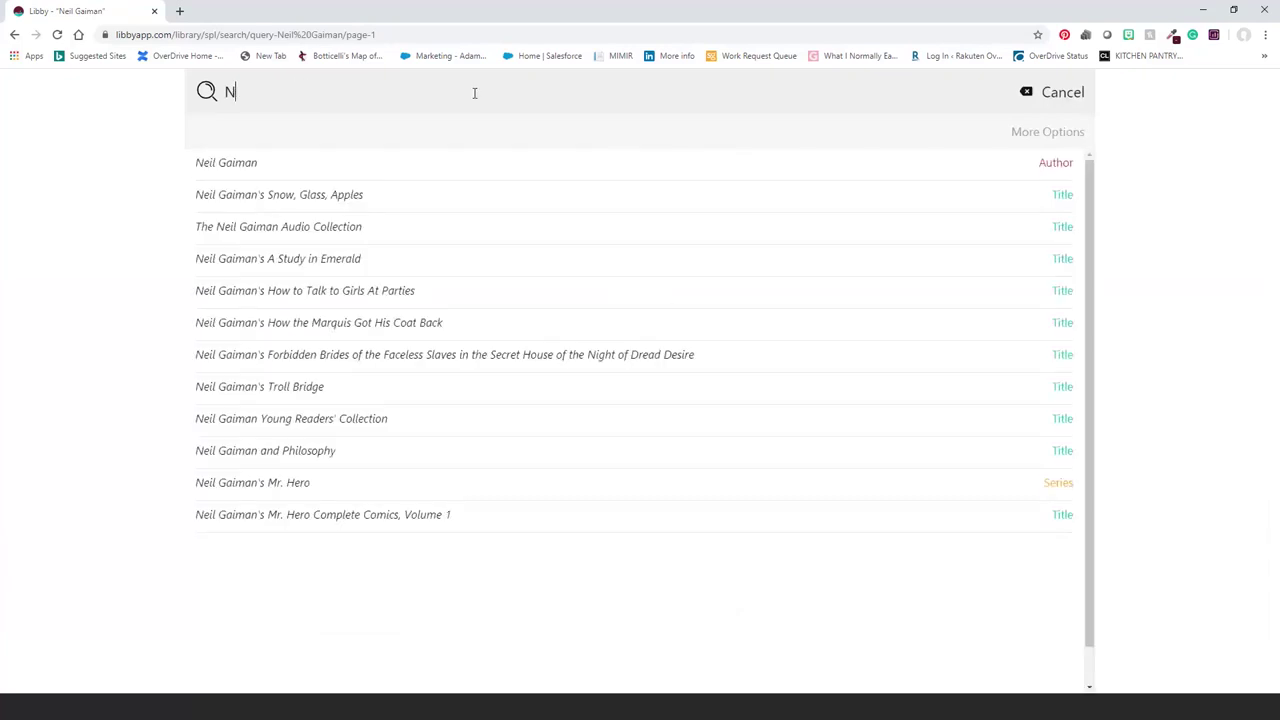
click(626, 190)
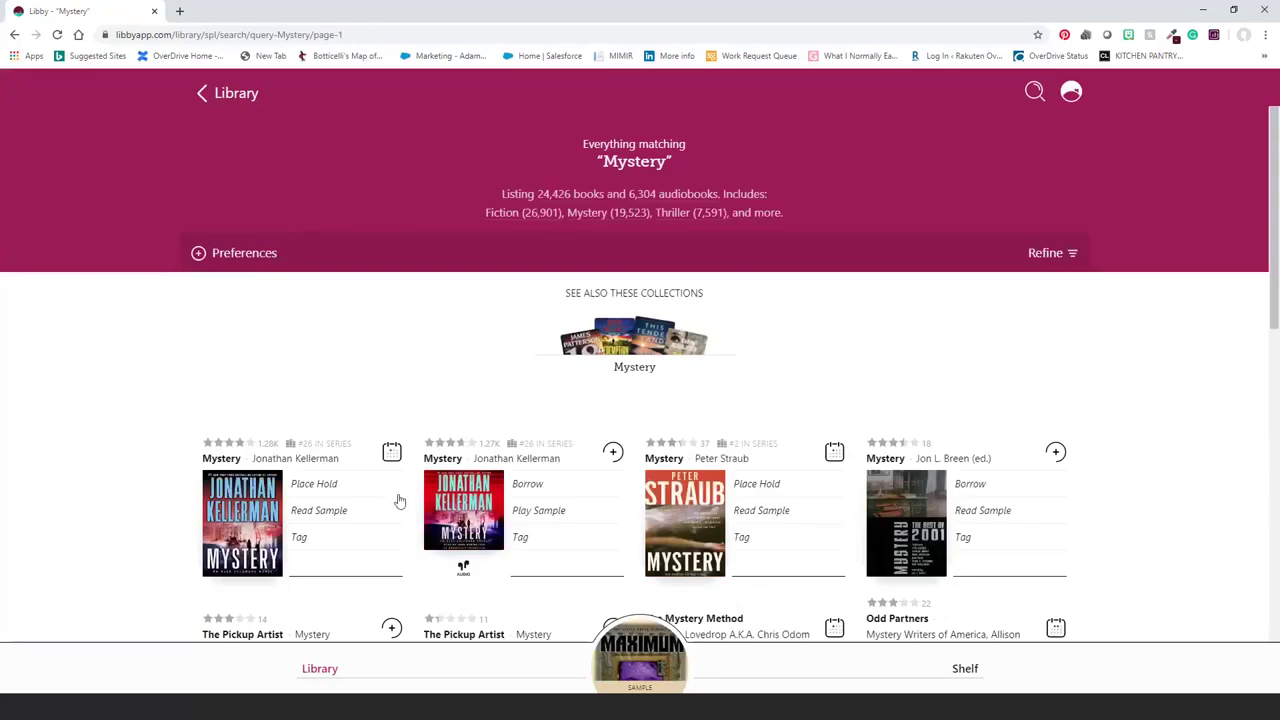
click(650, 346)
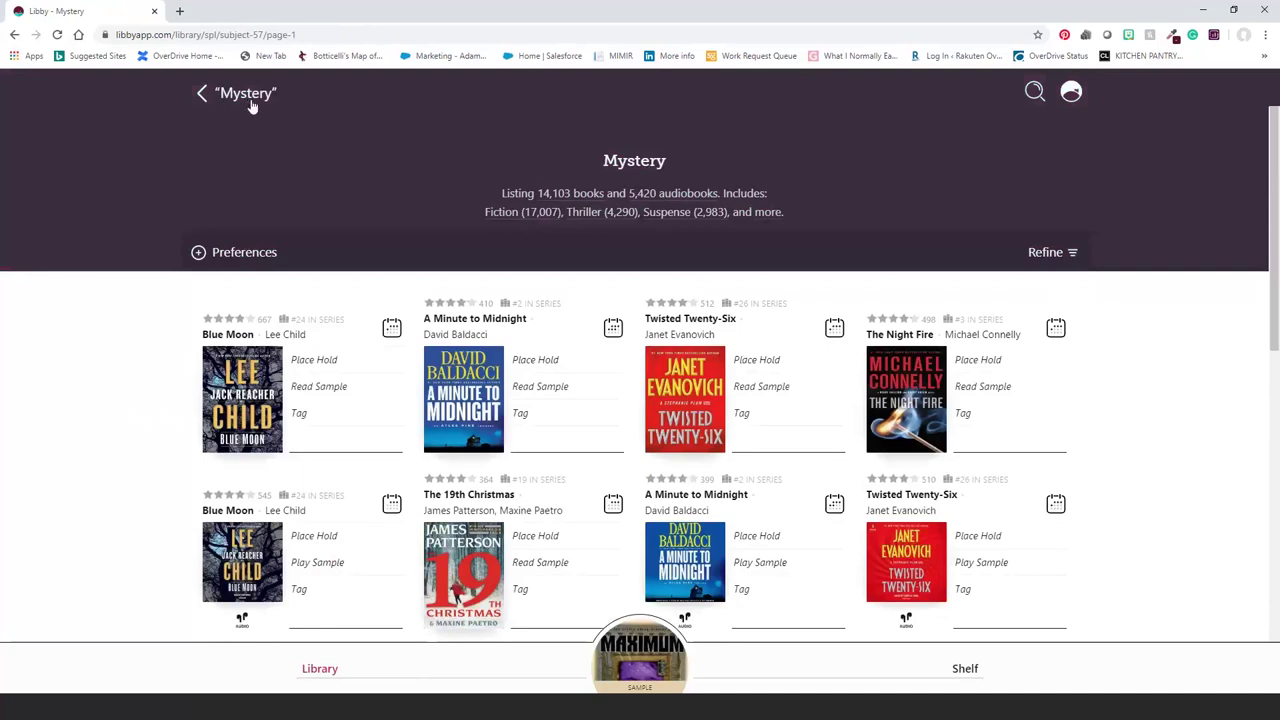
- Return to the Seattle Public Library home page and open its Explore page
click(320, 670)
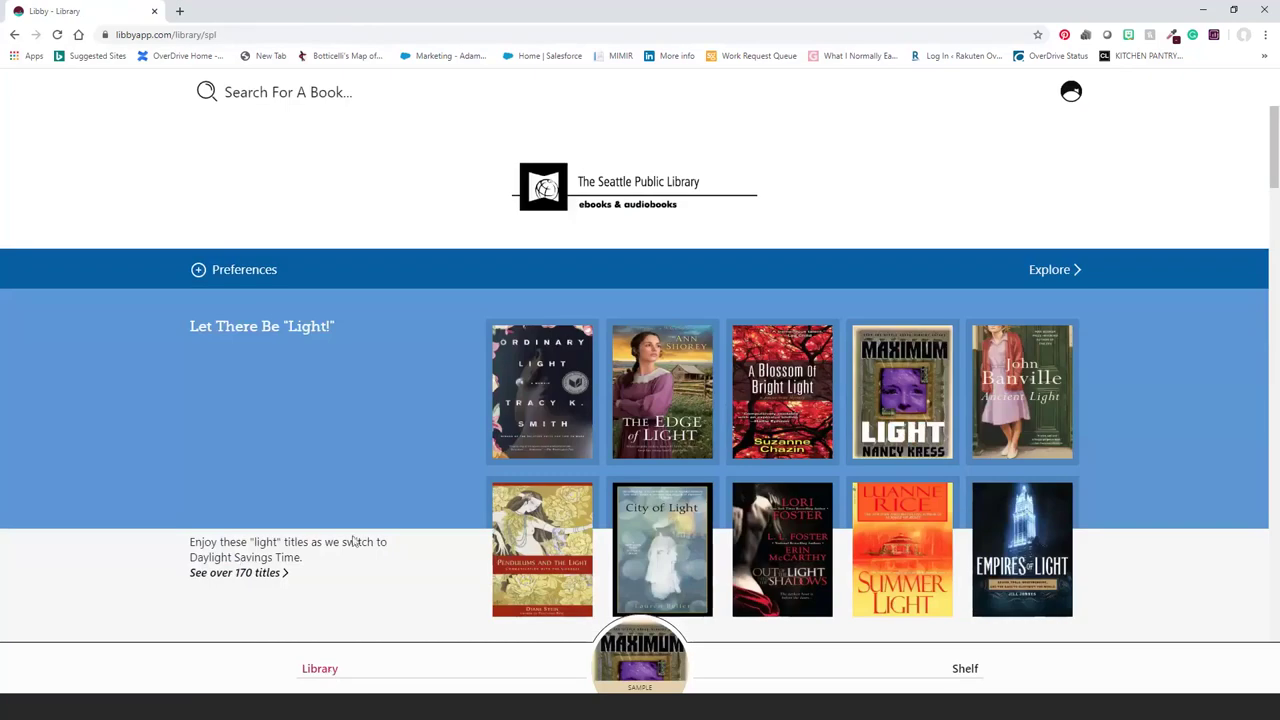
scroll(354, 526, down, 1)
scroll(354, 526, up, 1)
click(1068, 275)
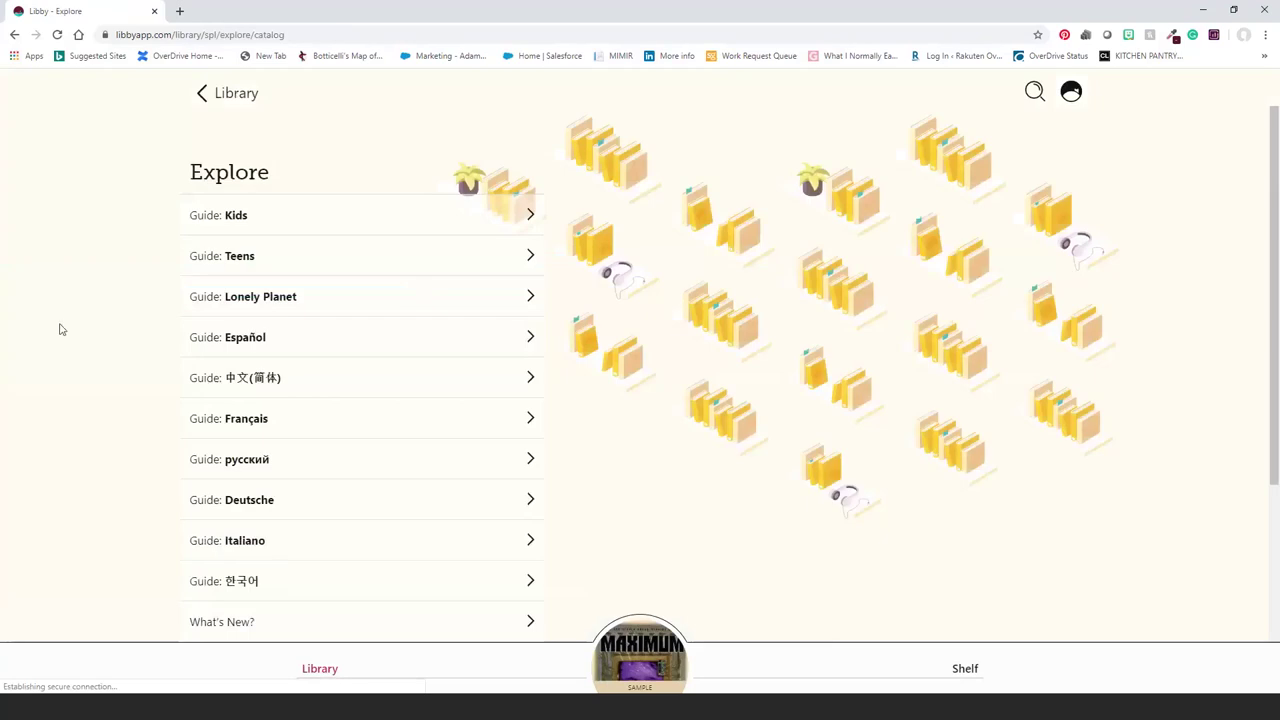
- Look through the Explore guides, view the Español guide, and return to Explore
scroll(63, 329, down, 1)
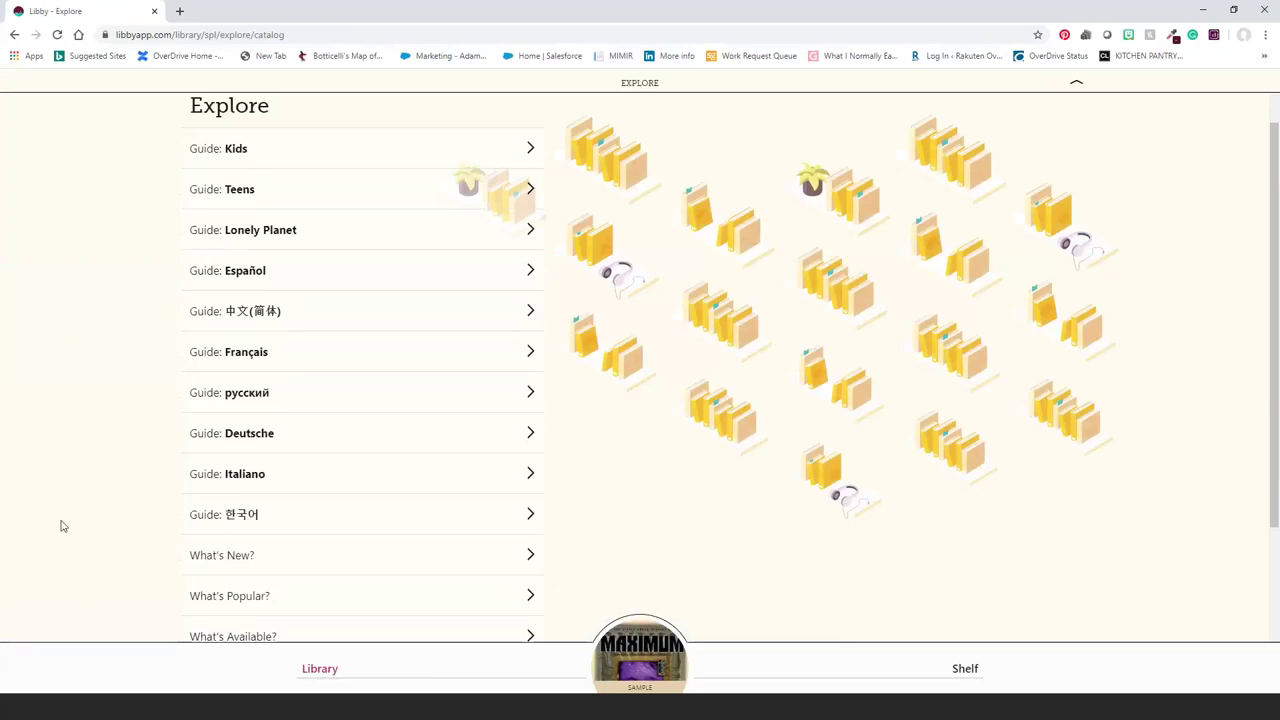
scroll(60, 526, up, 1)
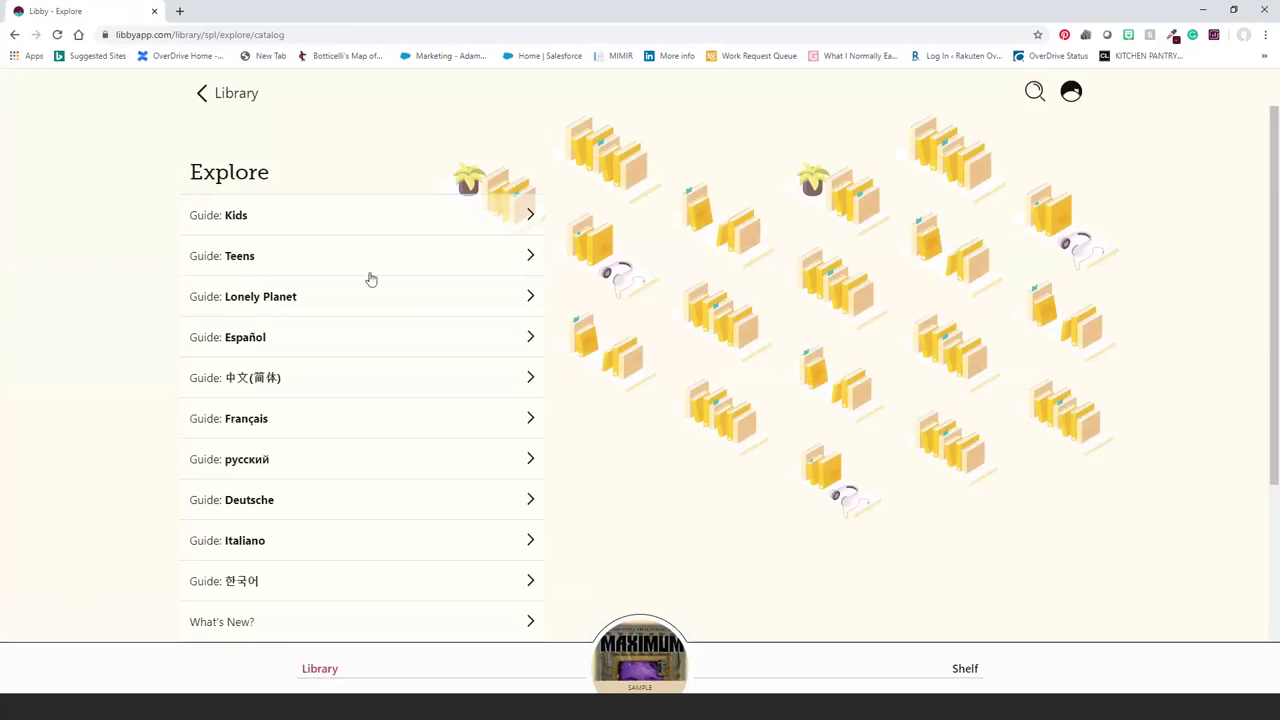
scroll(370, 278, down, 1)
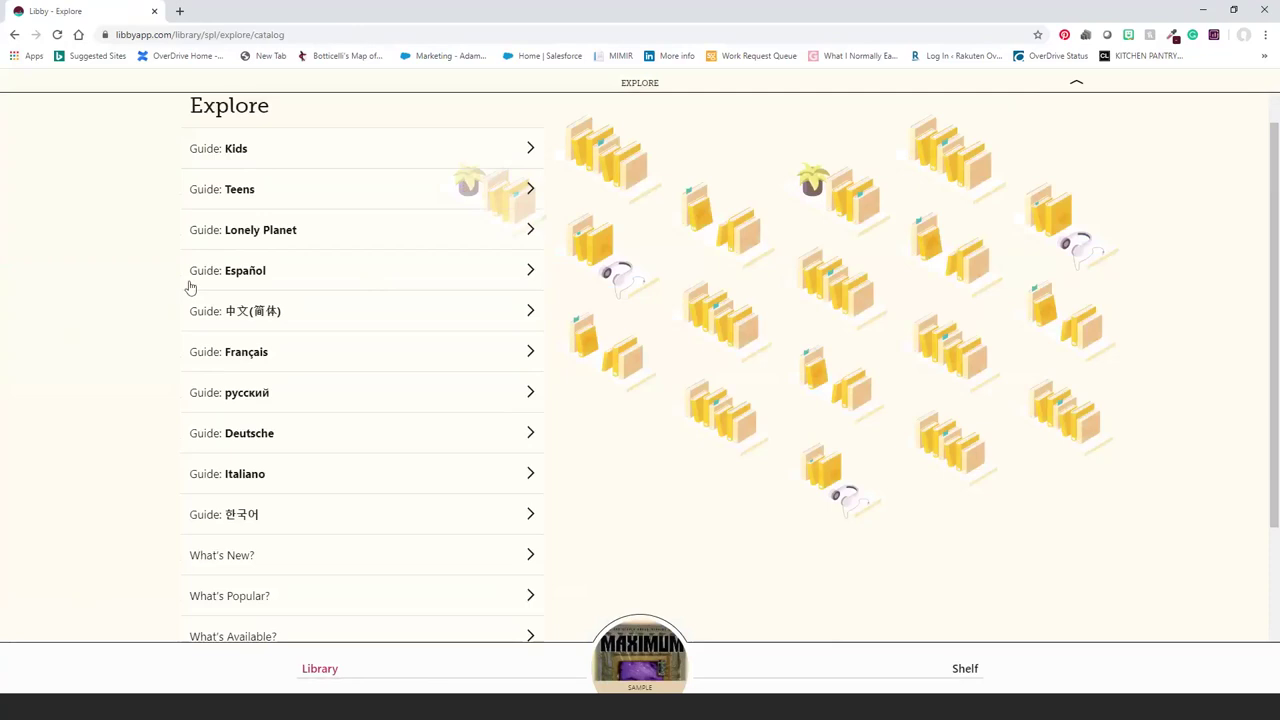
click(373, 279)
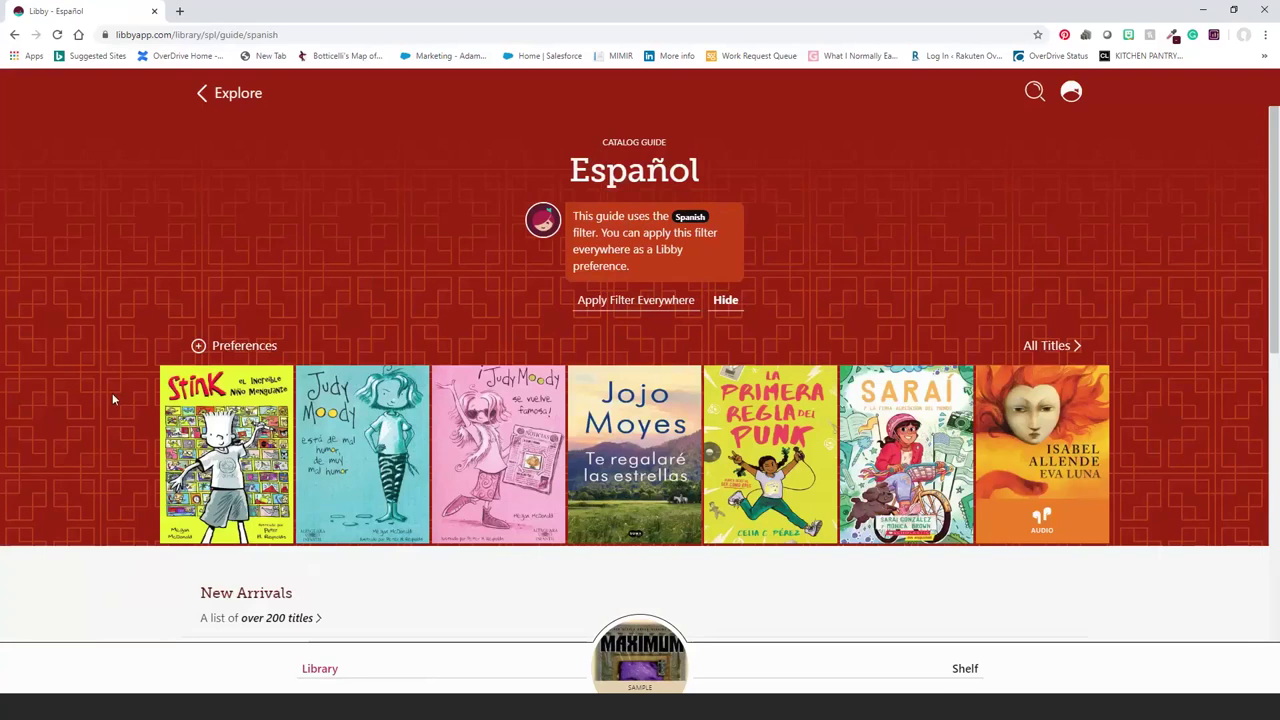
click(249, 99)
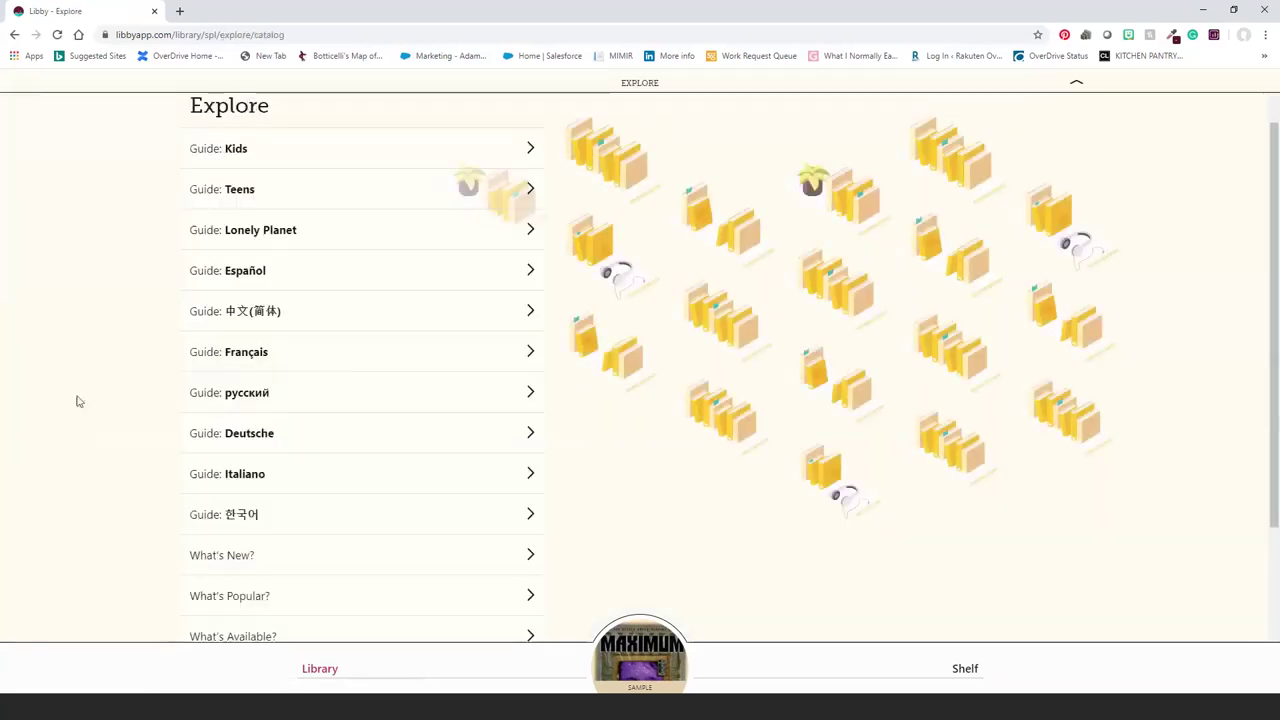
- Open the Subjects list from Explore and view its sorting options without changing the order
scroll(79, 401, down, 1)
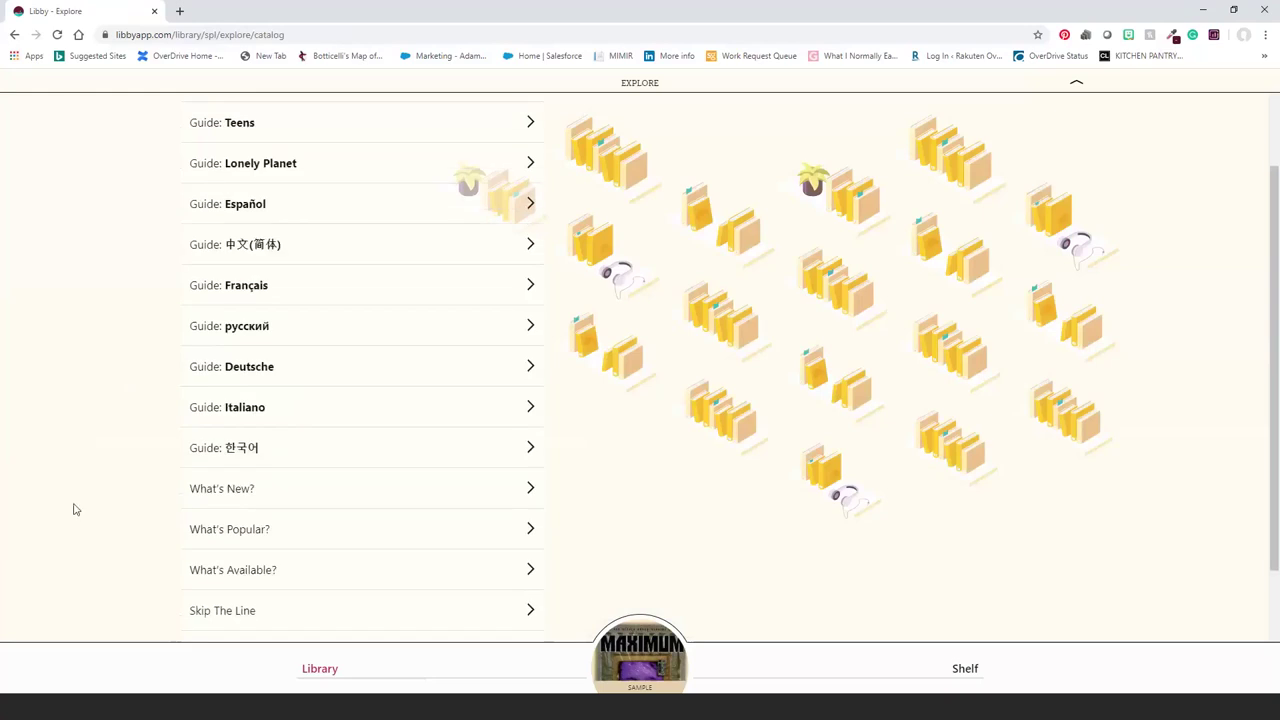
scroll(73, 510, down, 1)
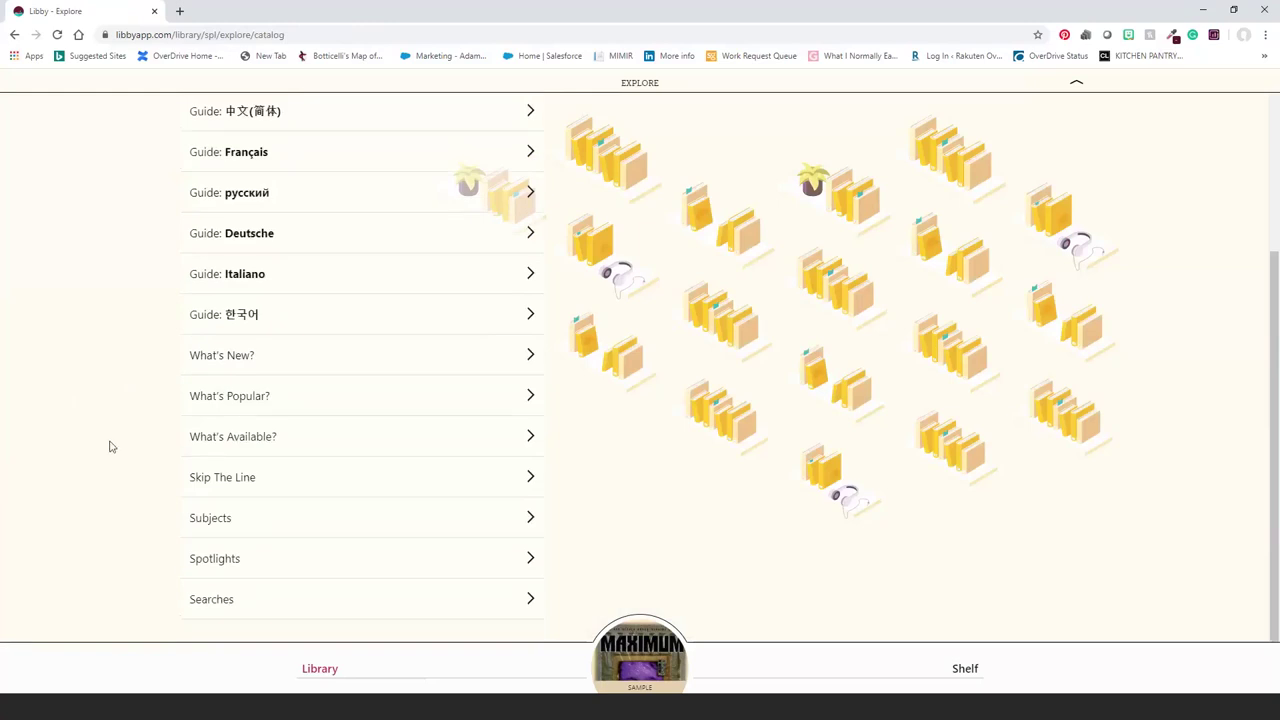
scroll(112, 417, down, 1)
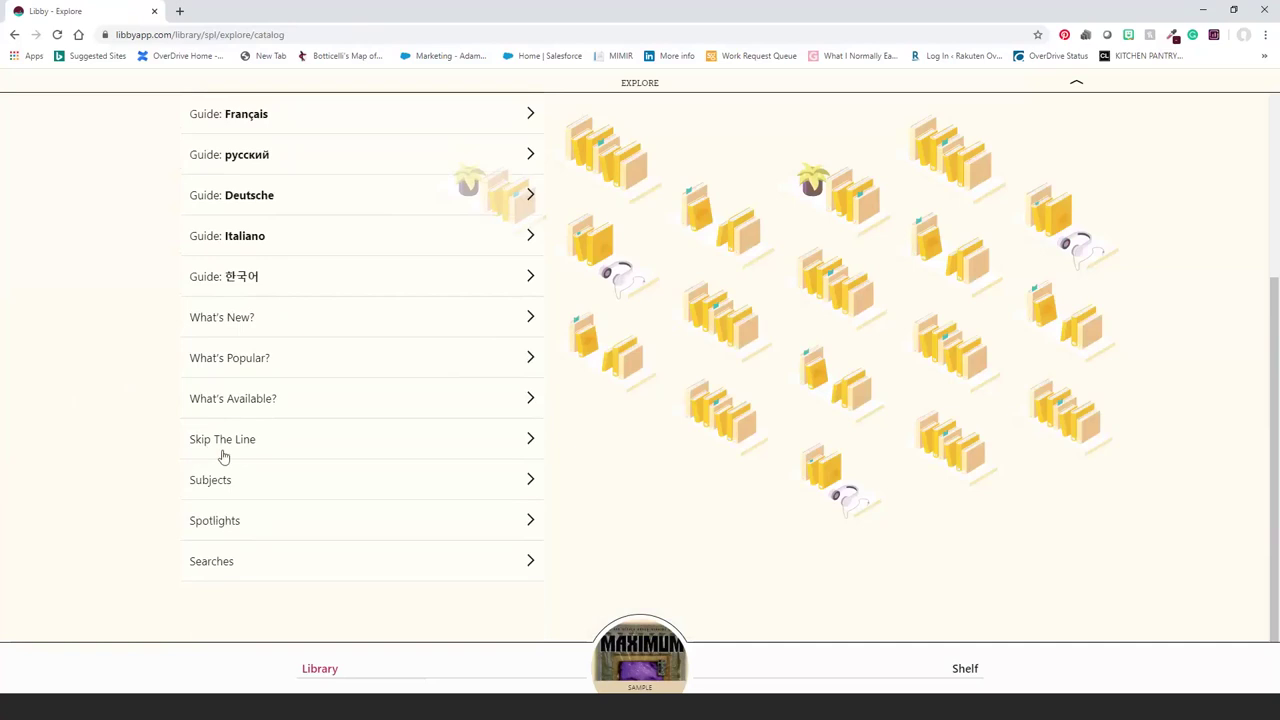
click(231, 487)
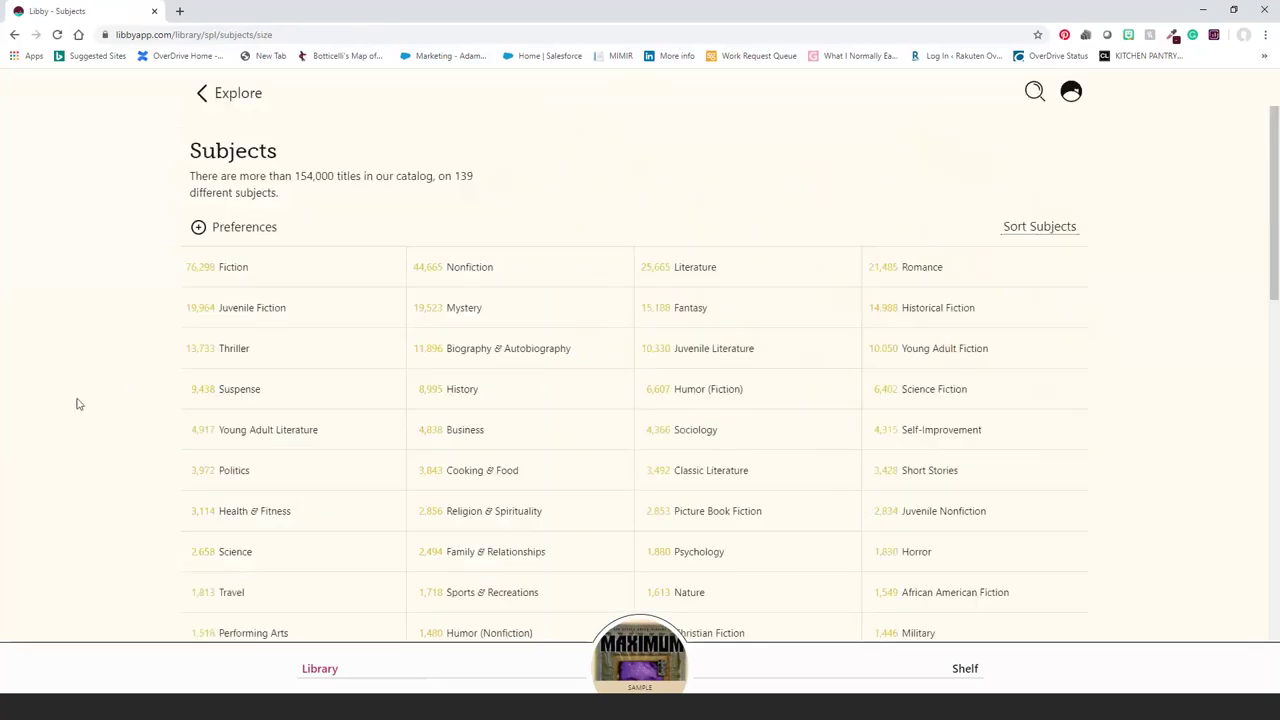
scroll(78, 404, down, 1)
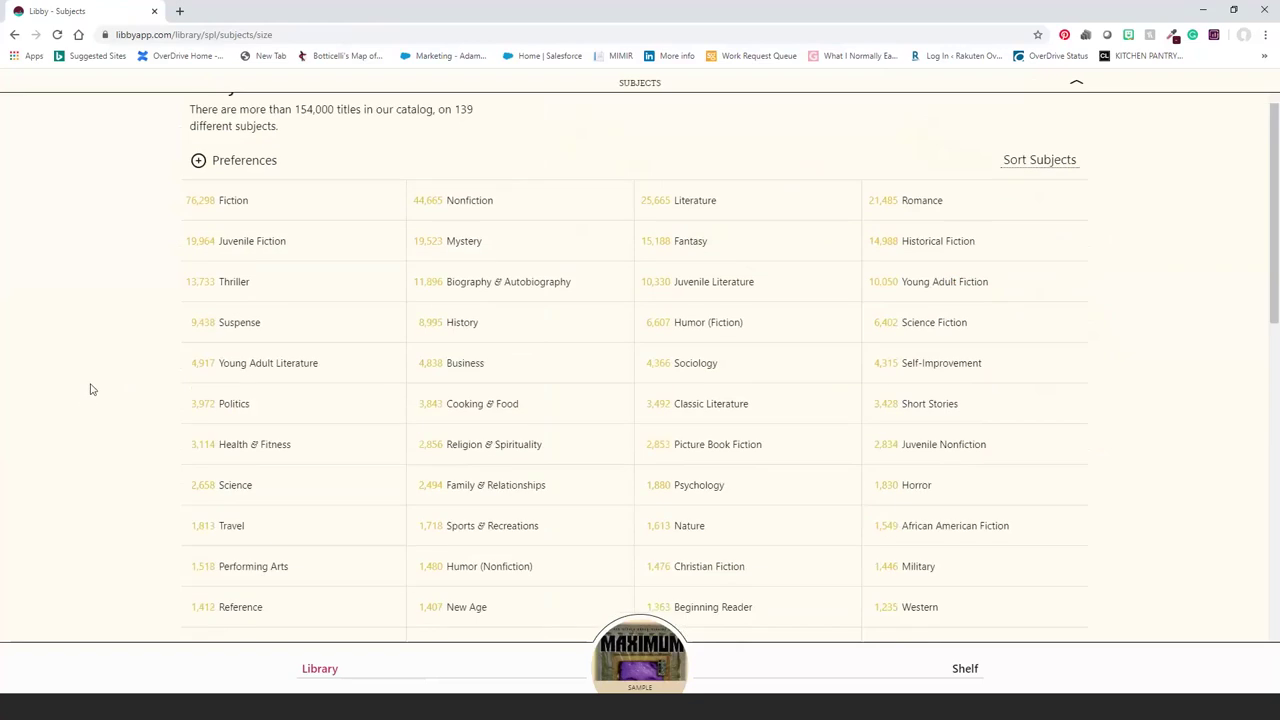
click(1046, 165)
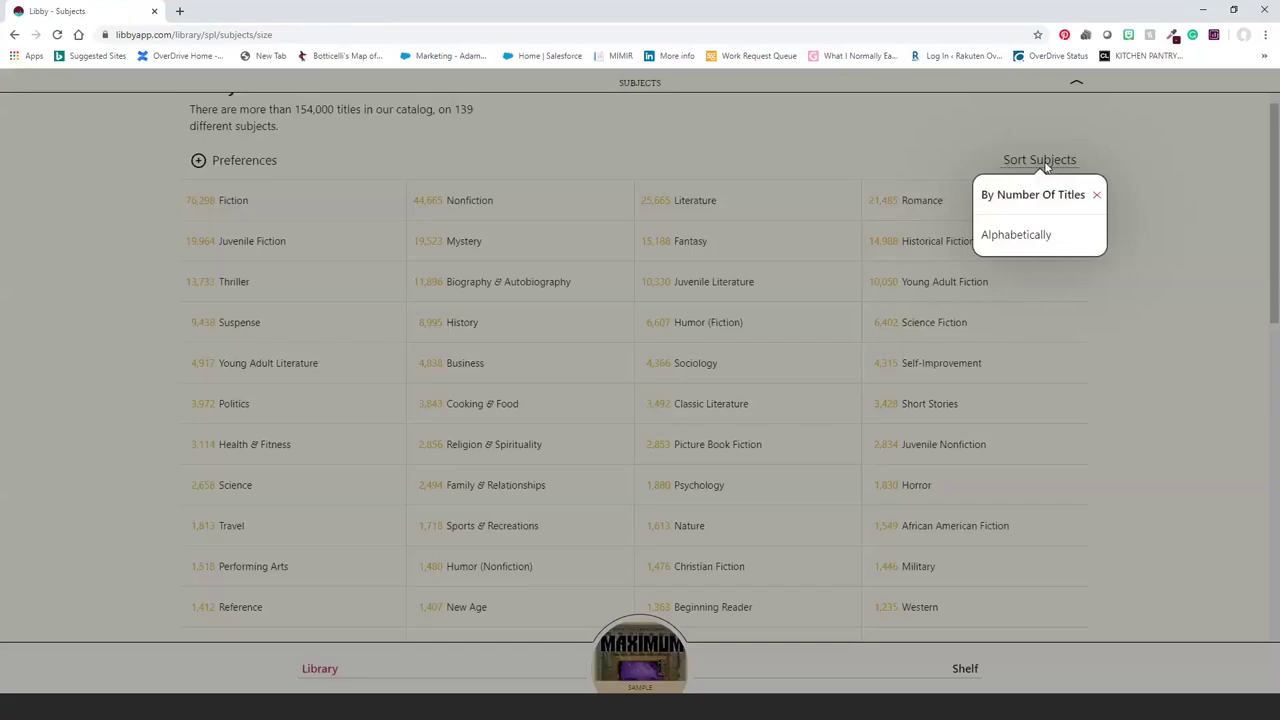
click(959, 142)
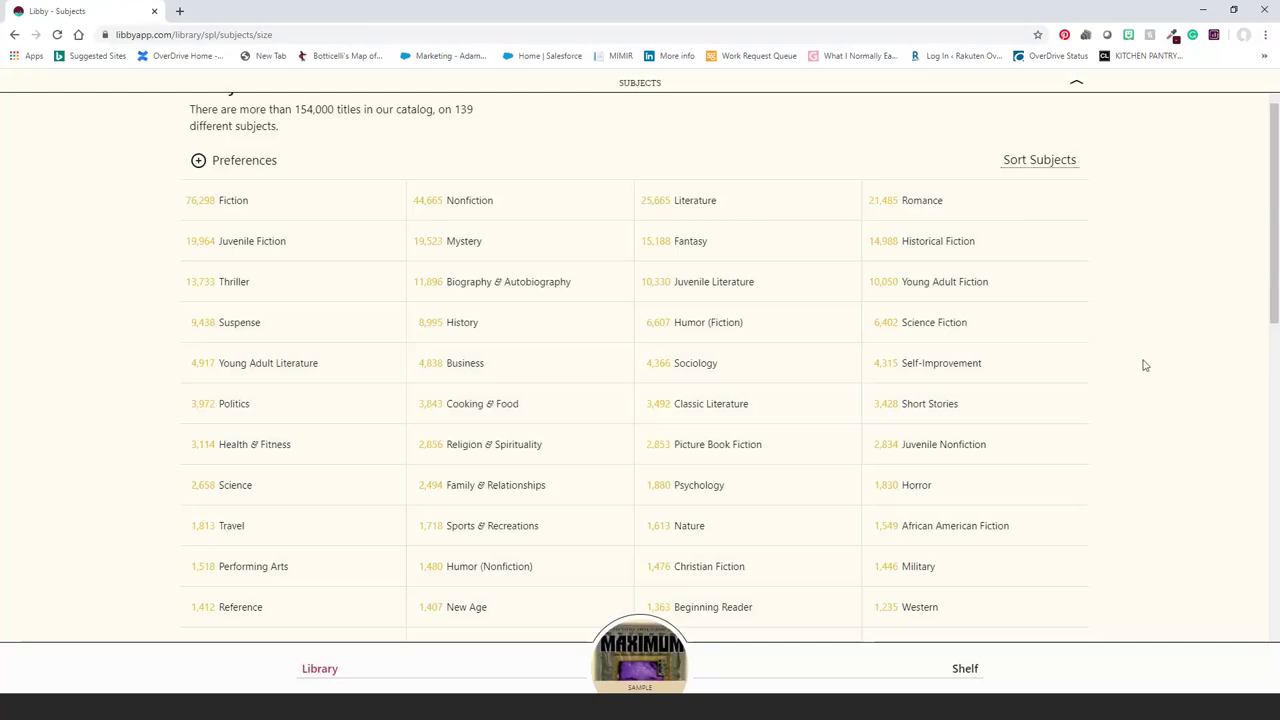
scroll(1145, 365, up, 1)
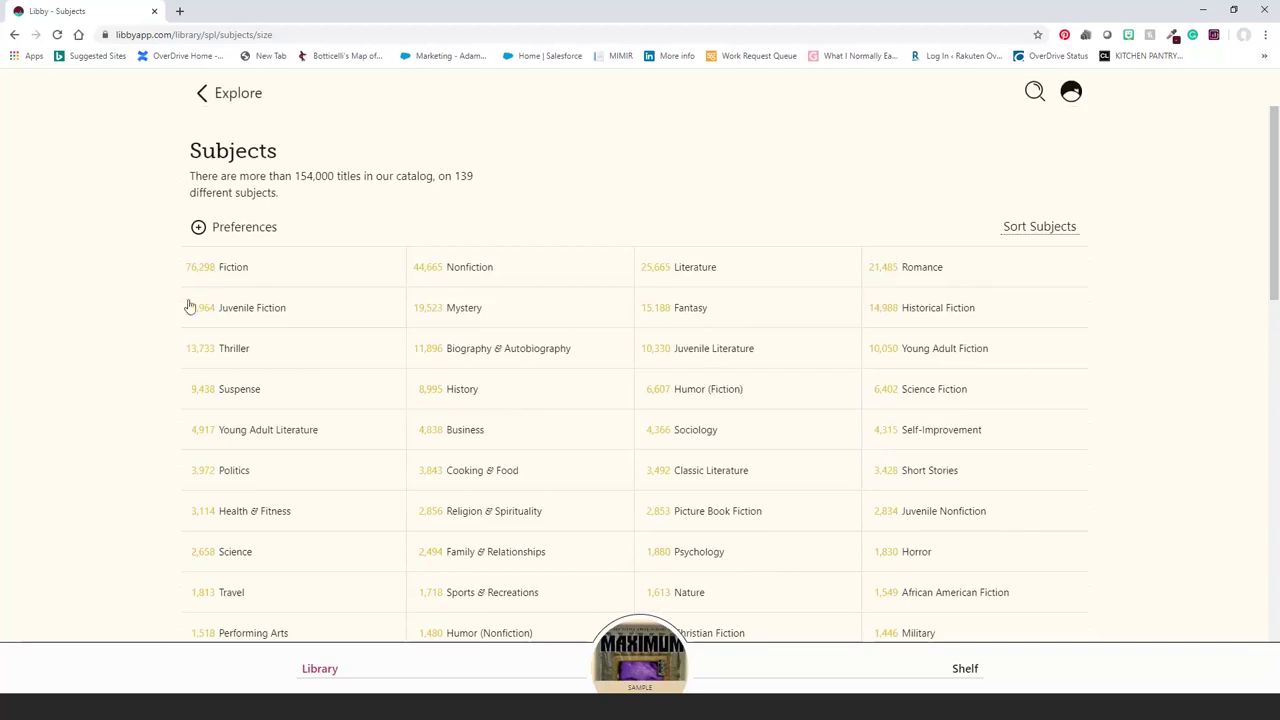
- Open the Fiction subject and narrow its titles to Fantasy and Literature
click(237, 270)
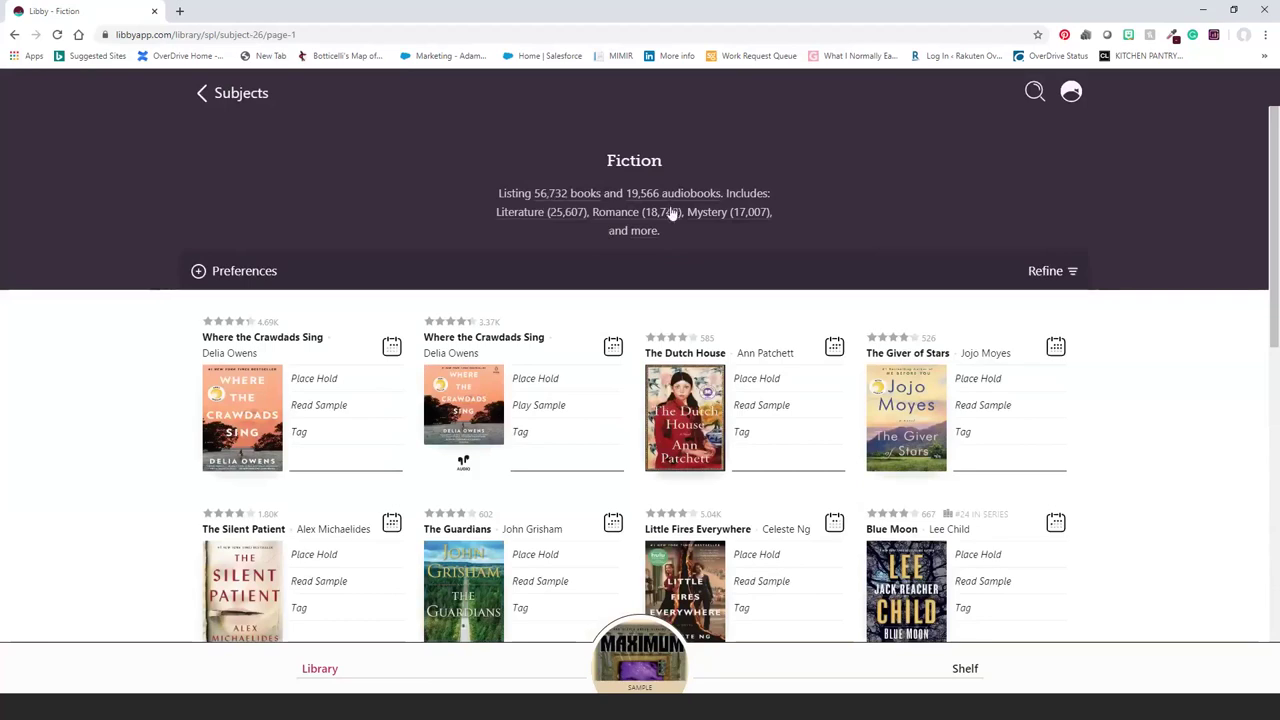
click(638, 233)
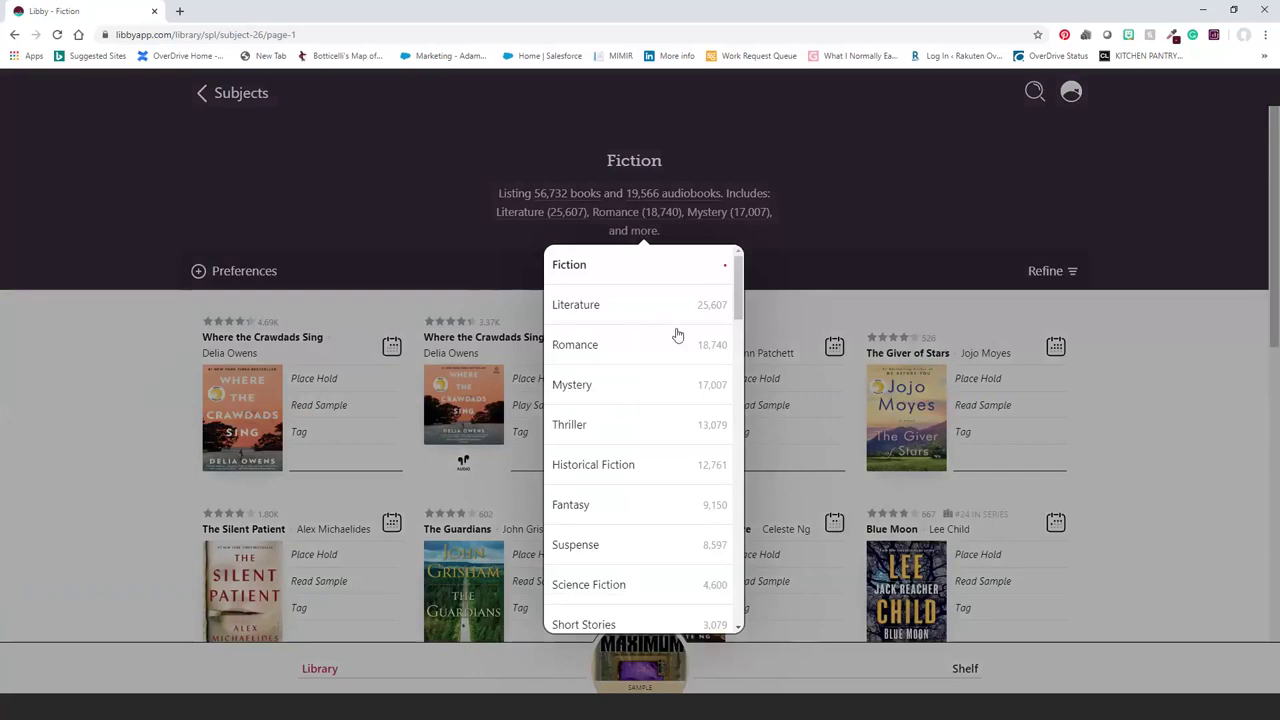
click(606, 513)
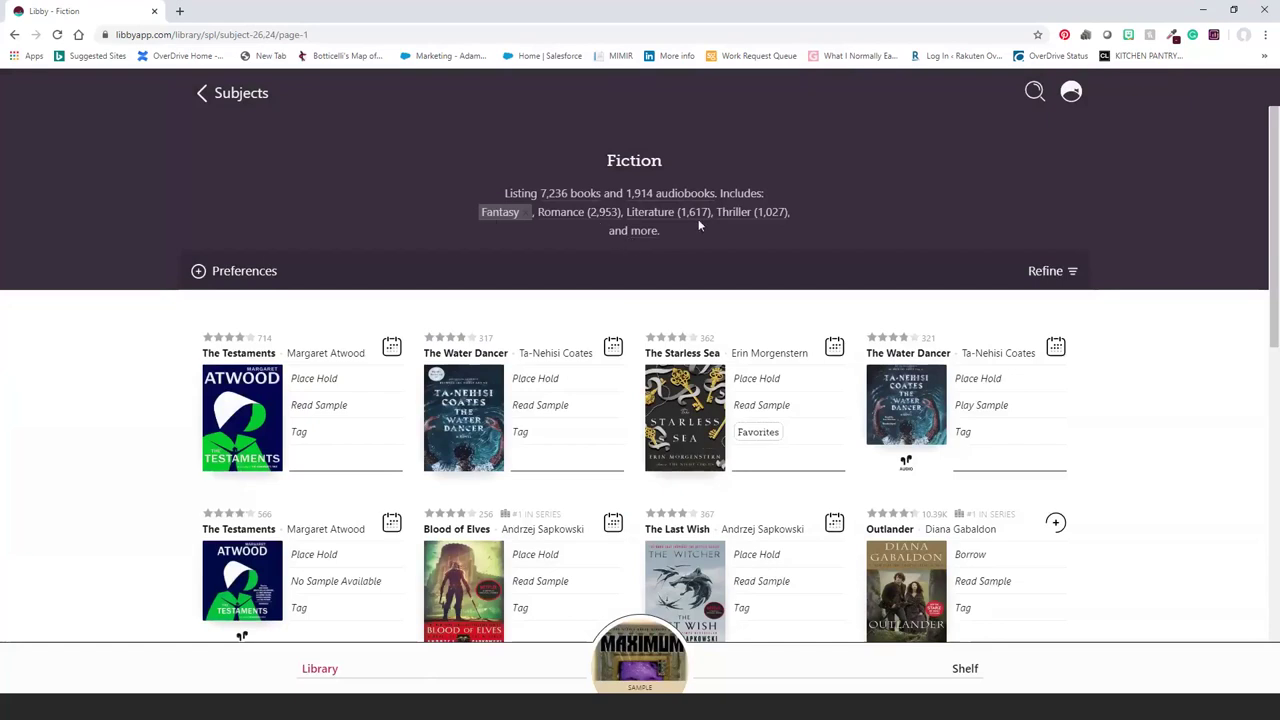
click(659, 212)
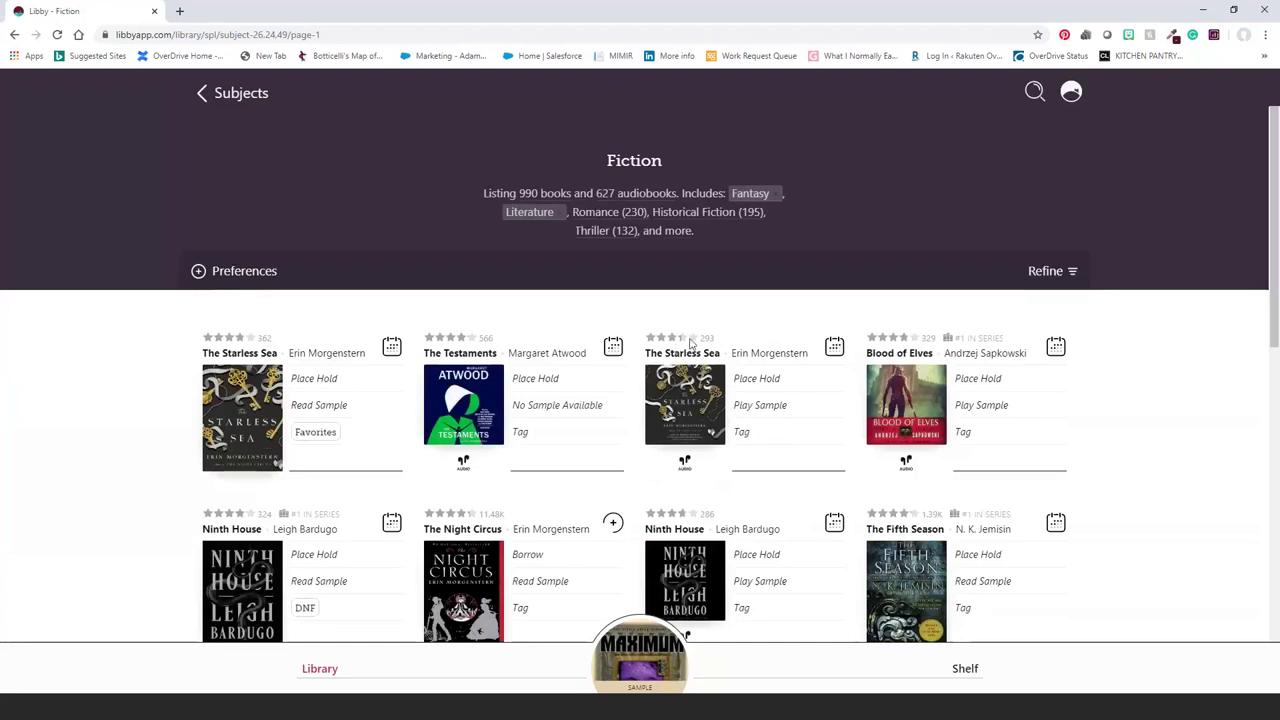
mouse_move(693, 341)
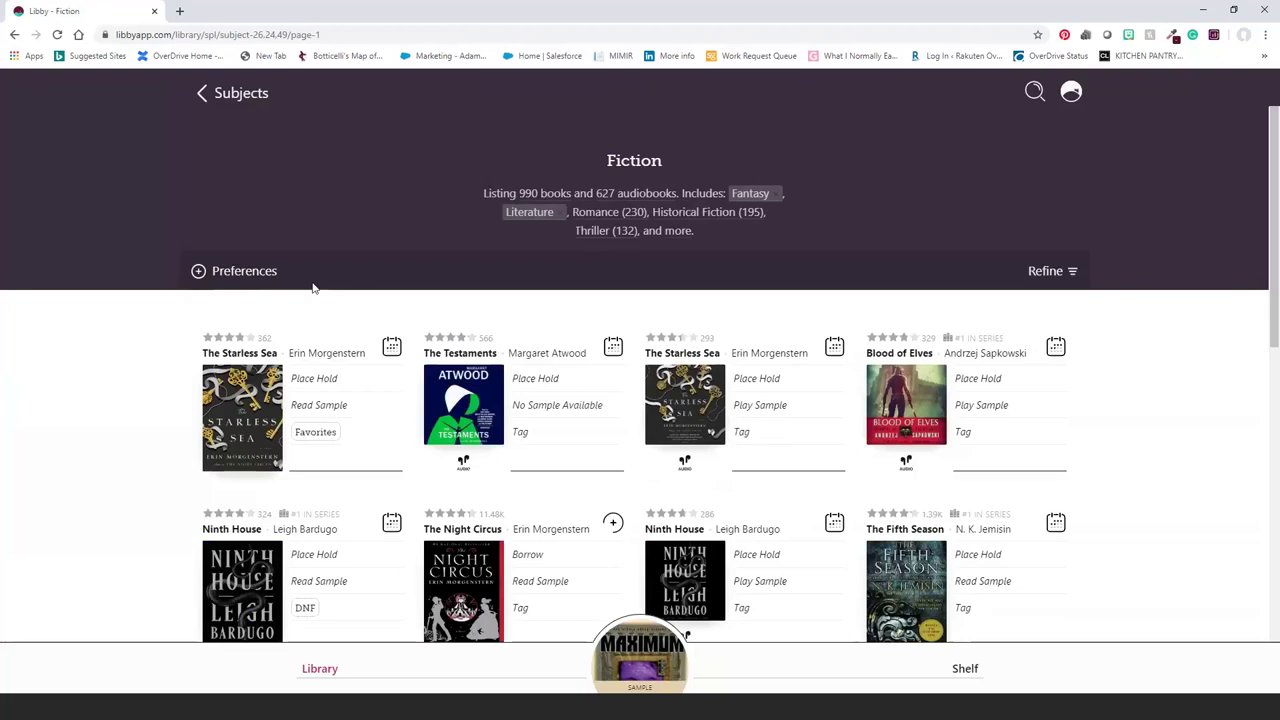
- Set the preferences to the Books format and Available Now availability, and apply them to the Fiction list
click(234, 276)
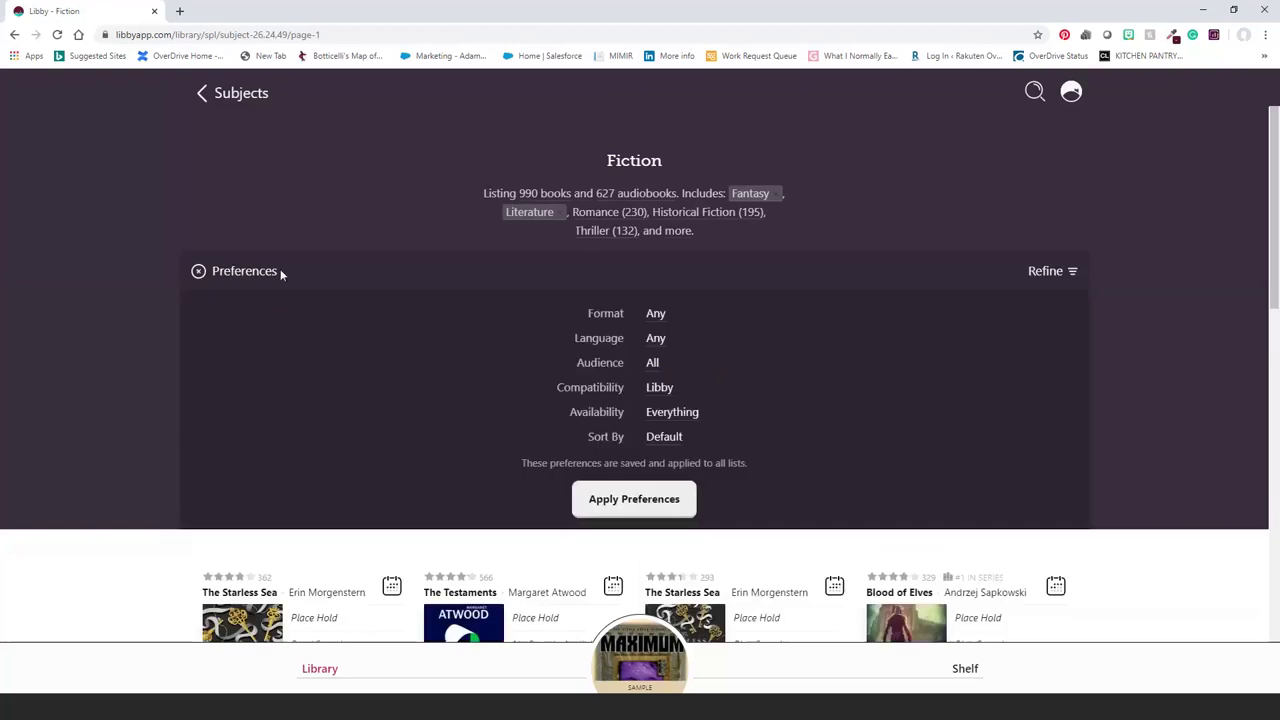
click(656, 314)
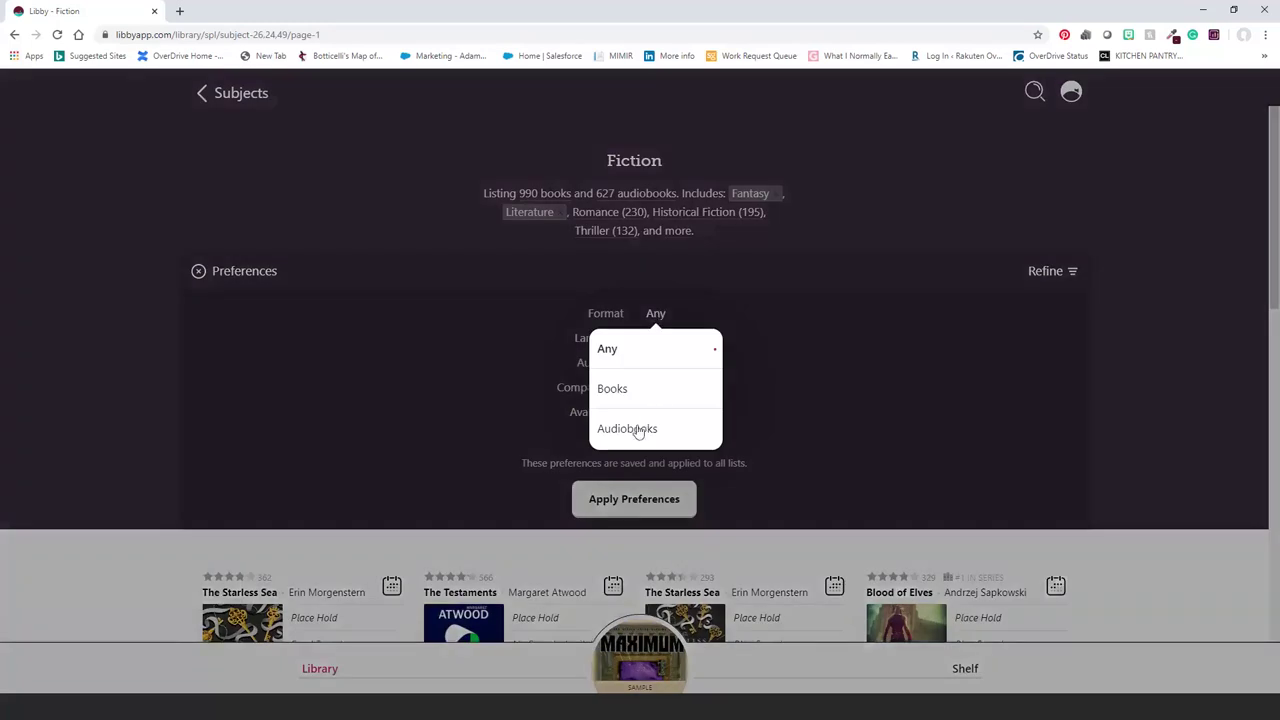
click(629, 391)
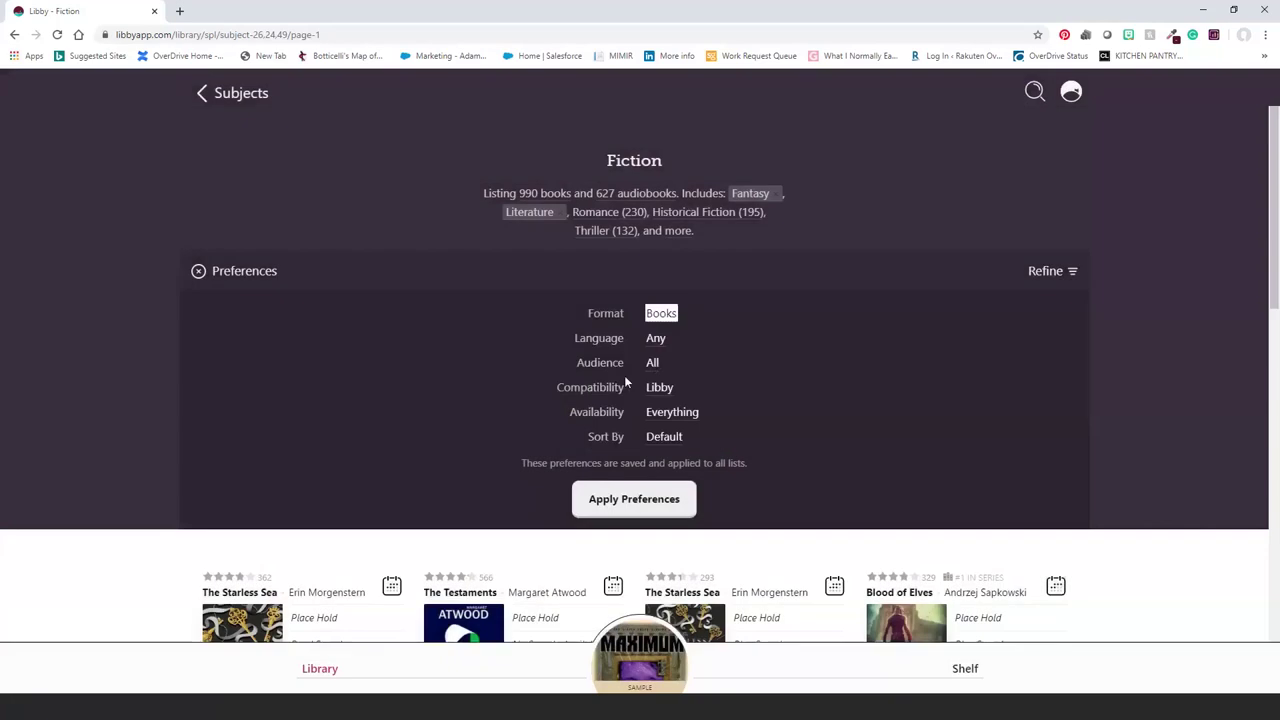
click(686, 418)
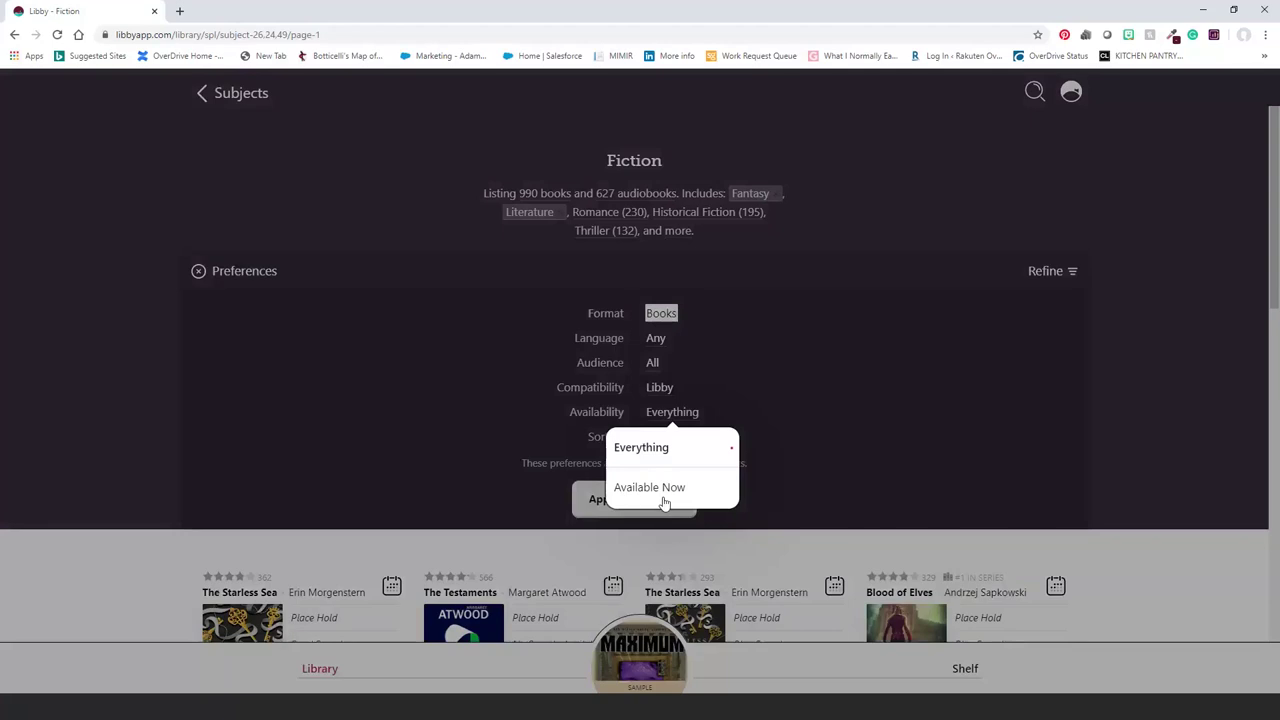
click(654, 499)
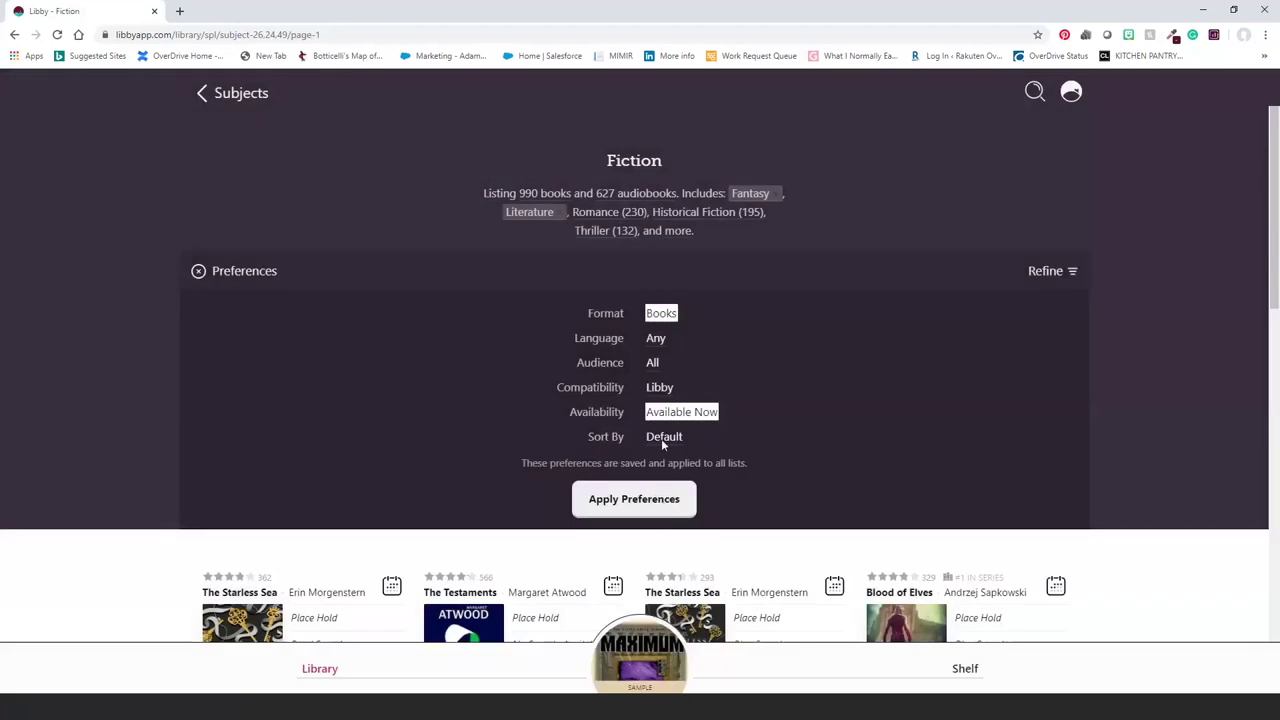
click(629, 500)
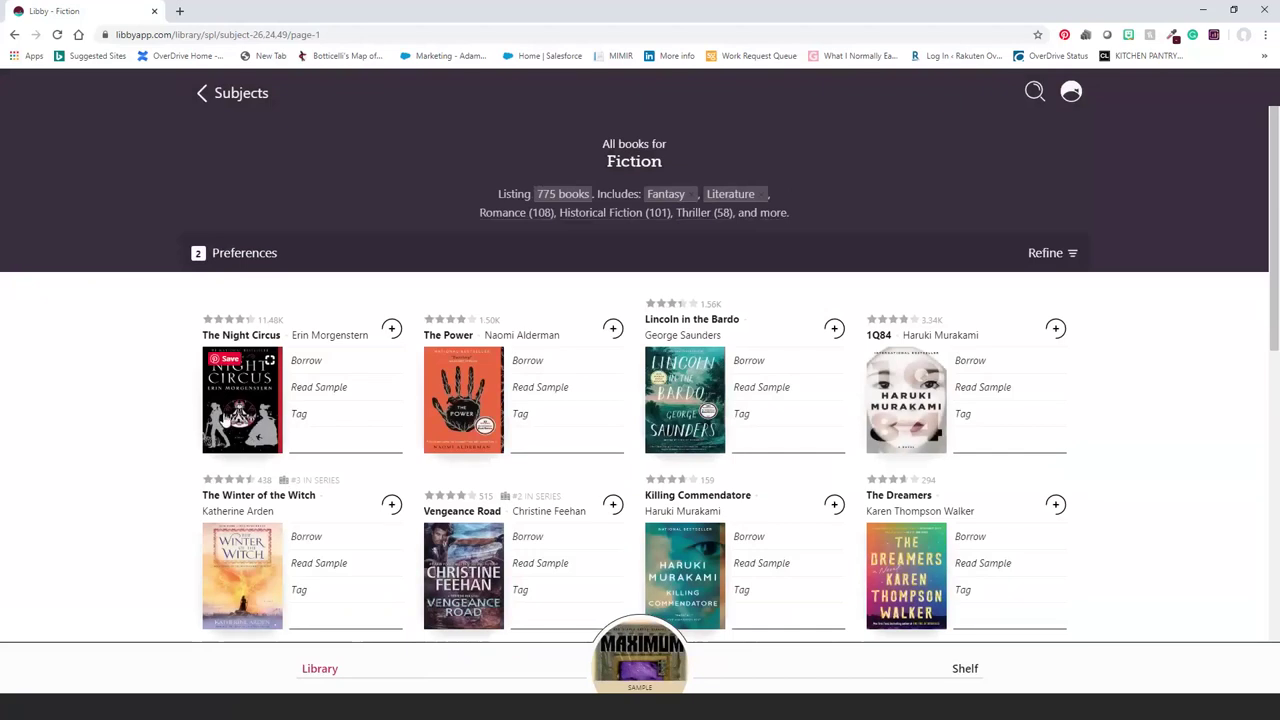
- Open the details of The Night Circus and borrow it for 21 days with the Demo Card
click(225, 420)
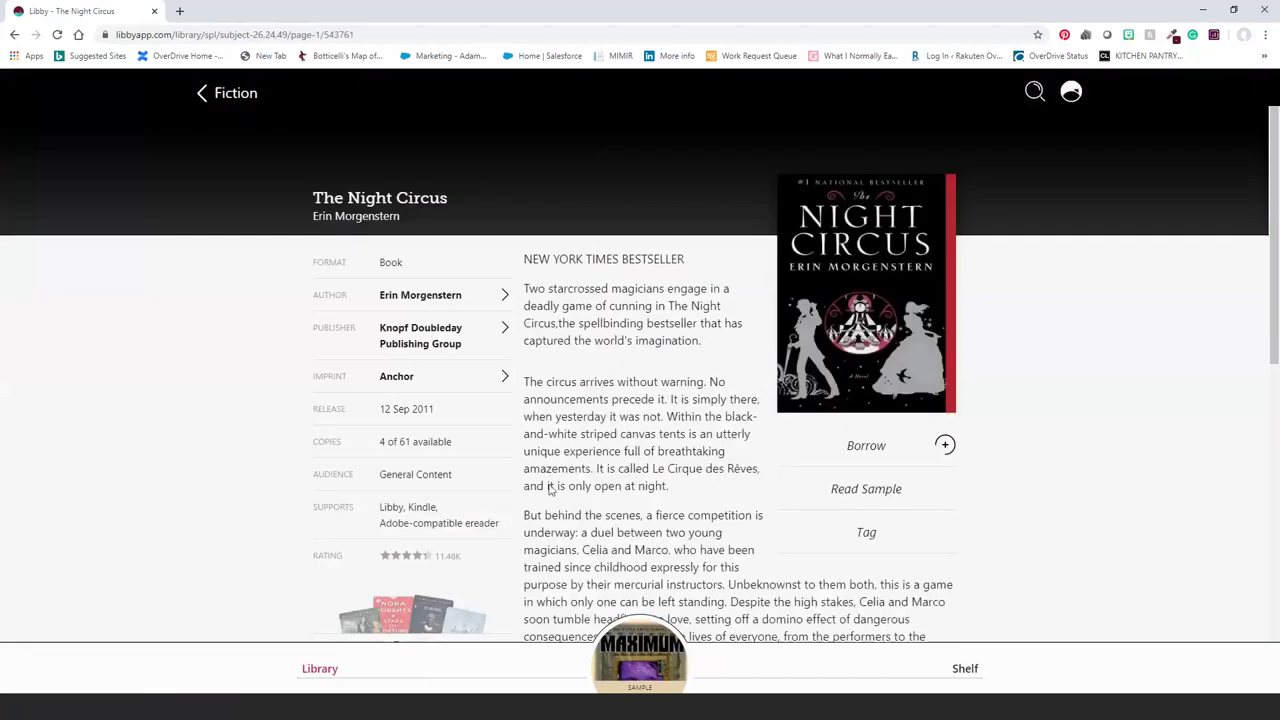
click(883, 450)
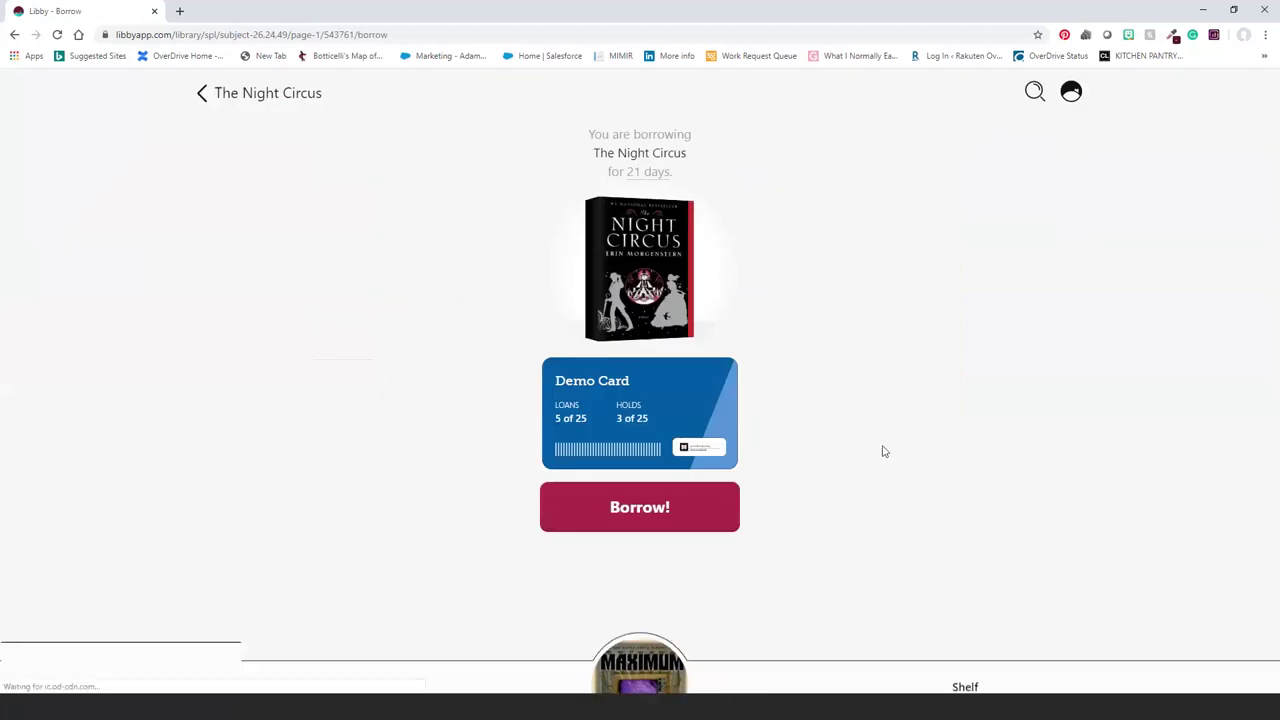
click(697, 506)
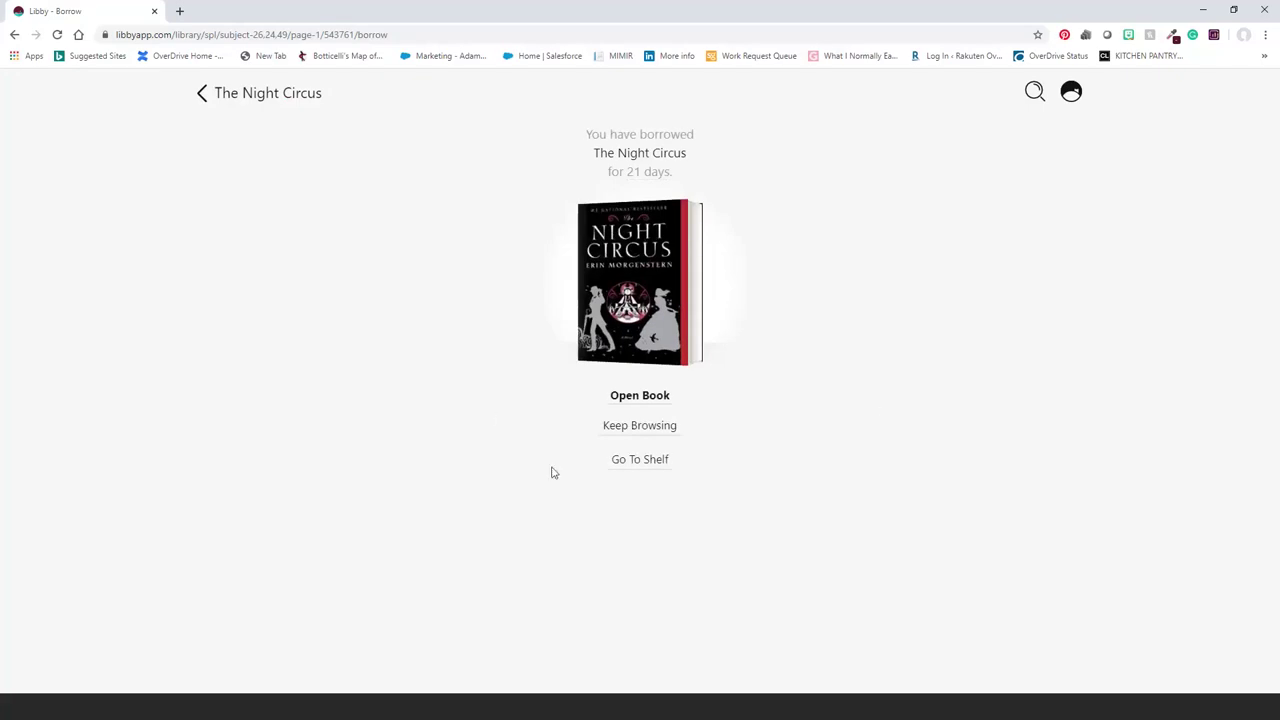
- Return to the Fiction list, set the Availability preference to Everything, and apply it
click(652, 429)
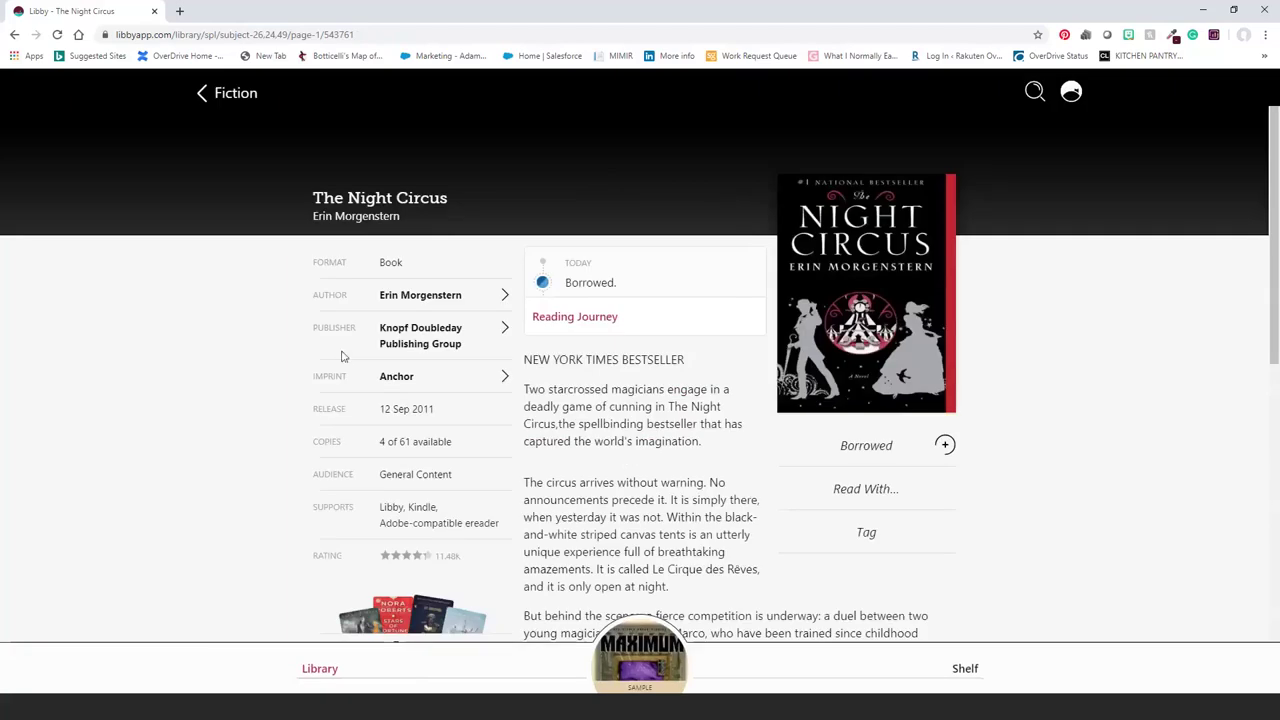
click(229, 92)
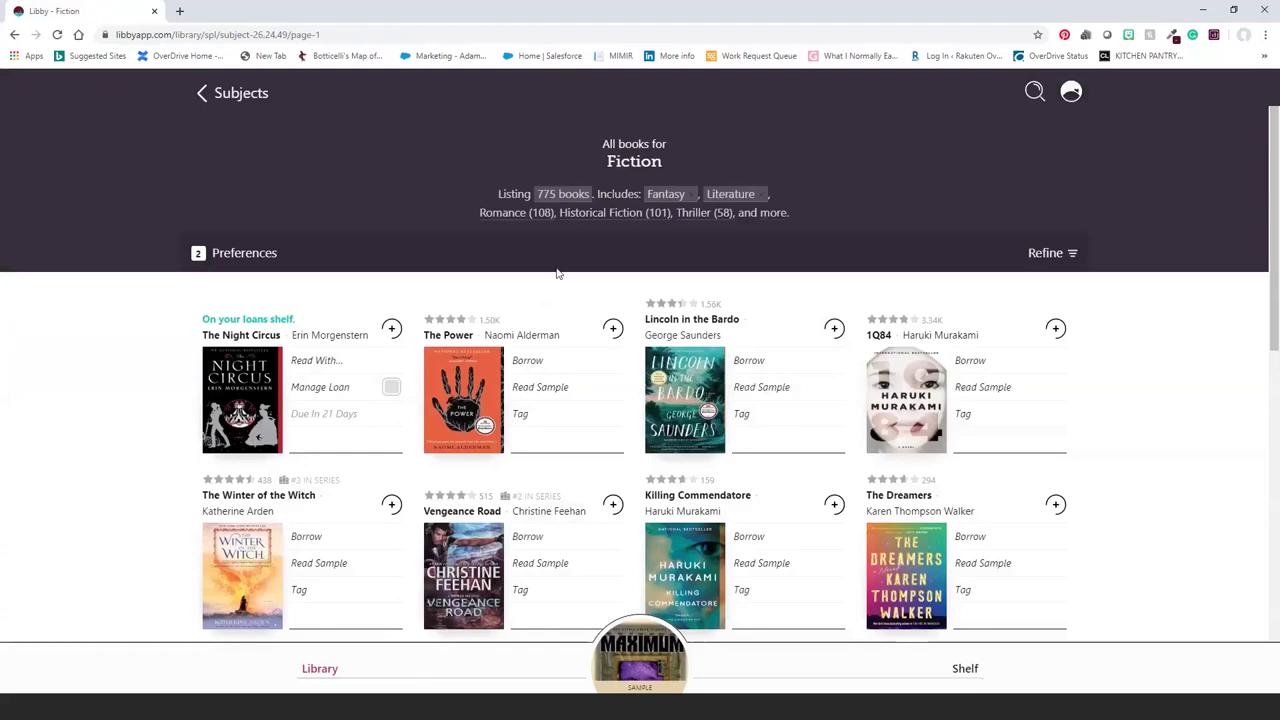
click(229, 254)
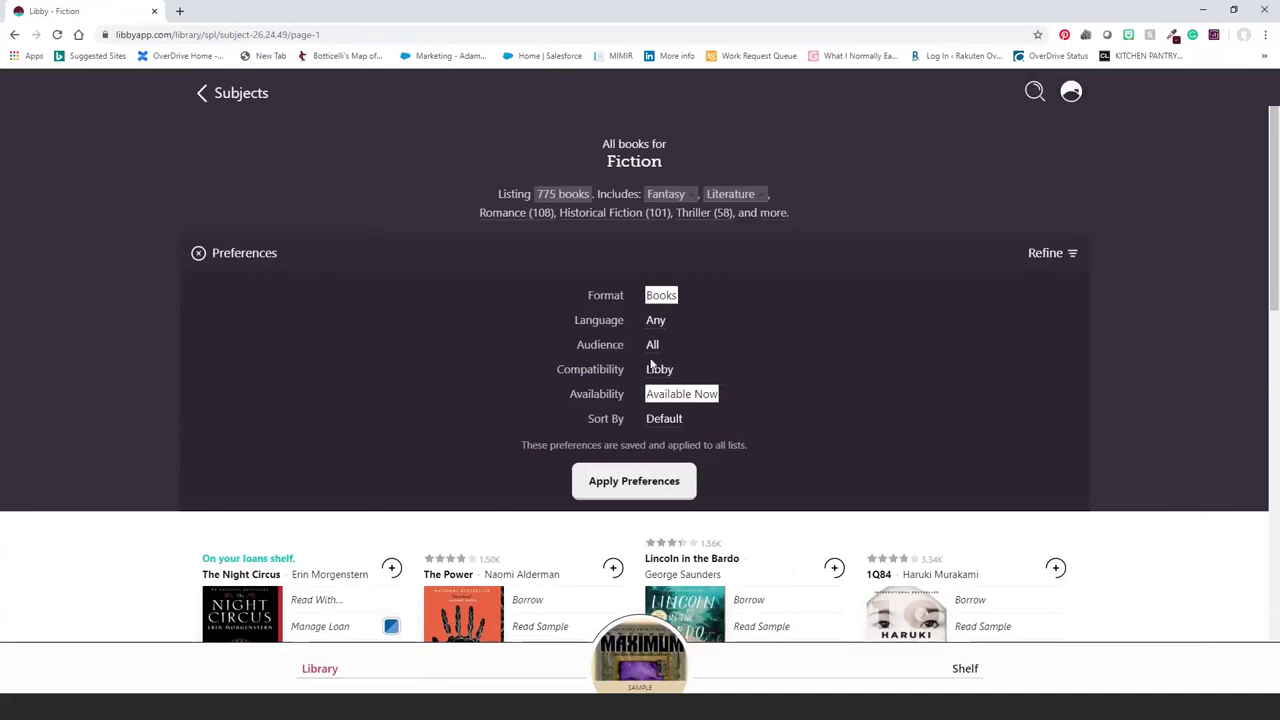
click(698, 395)
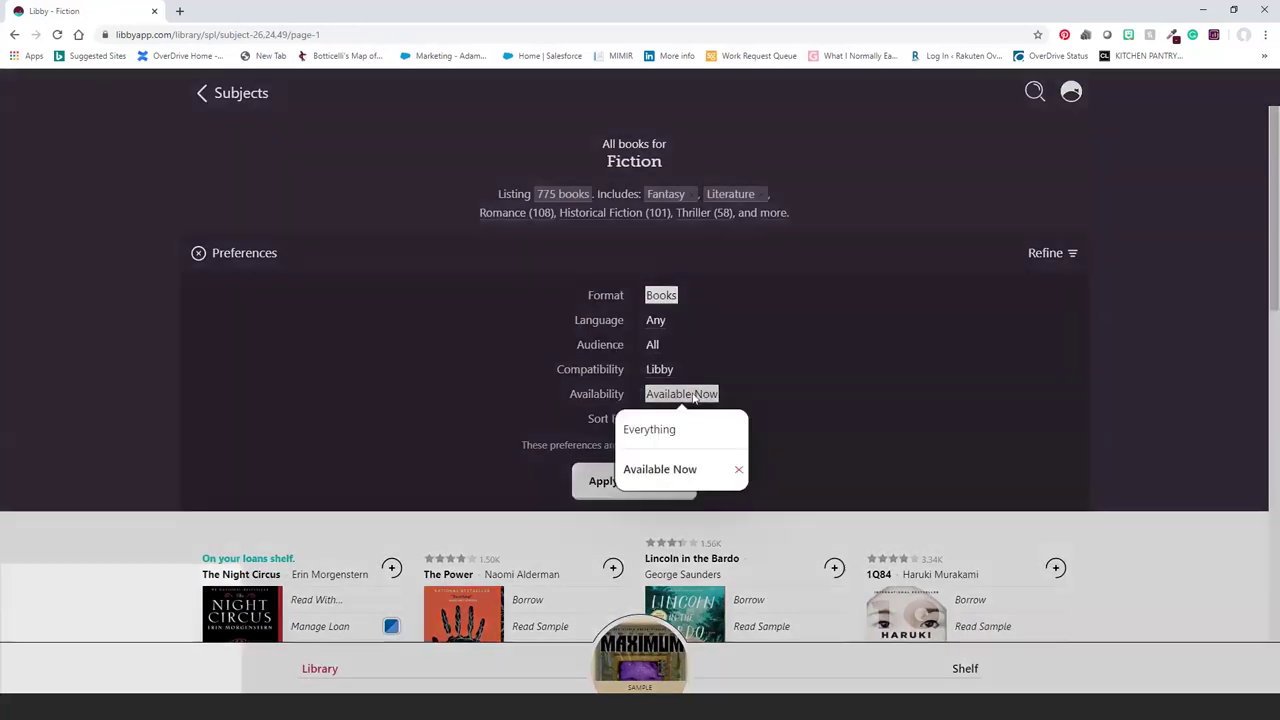
click(651, 430)
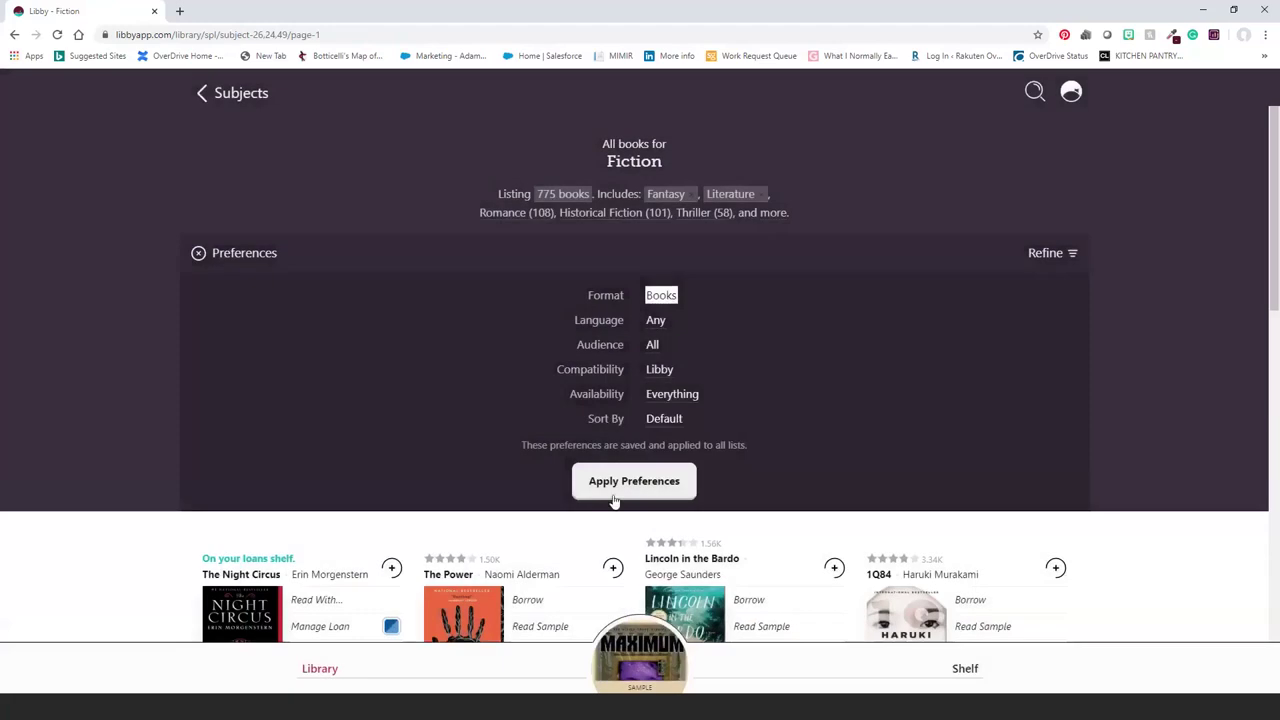
click(617, 490)
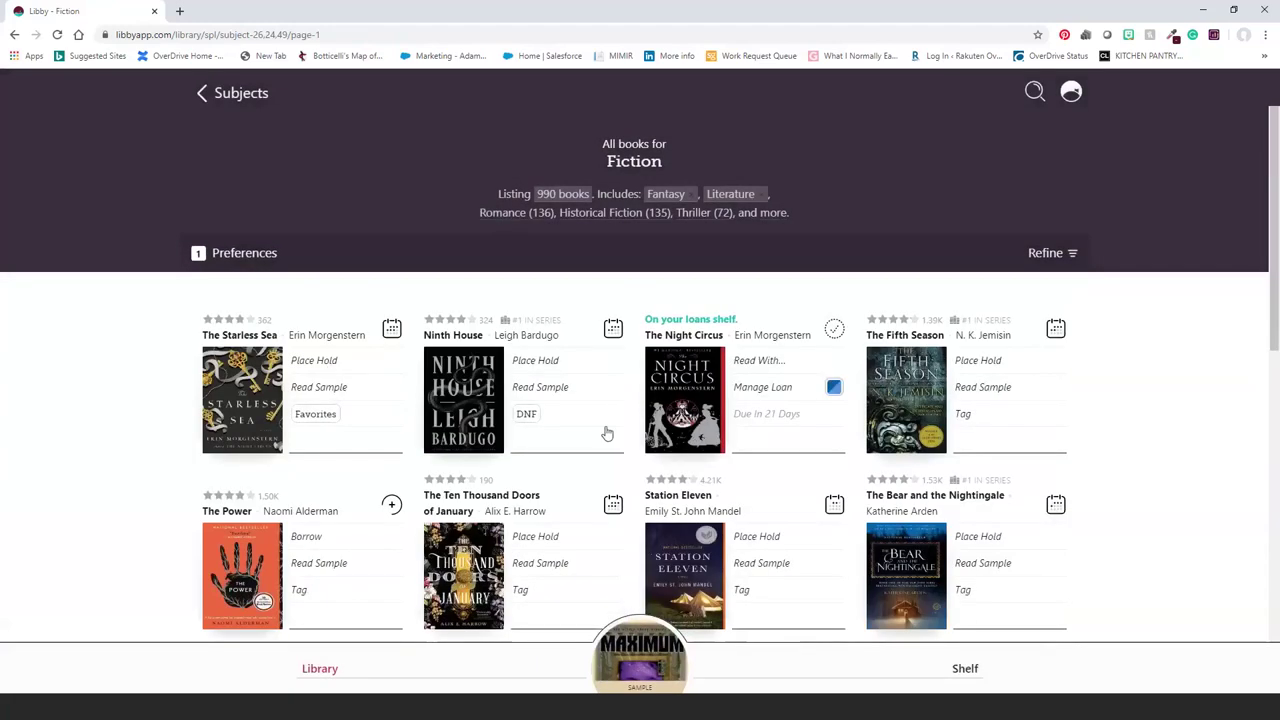
- Open the details of The Fifth Season, check its hold wait information, place a hold with the Demo Card, and return to its details
scroll(1018, 371, down, 1)
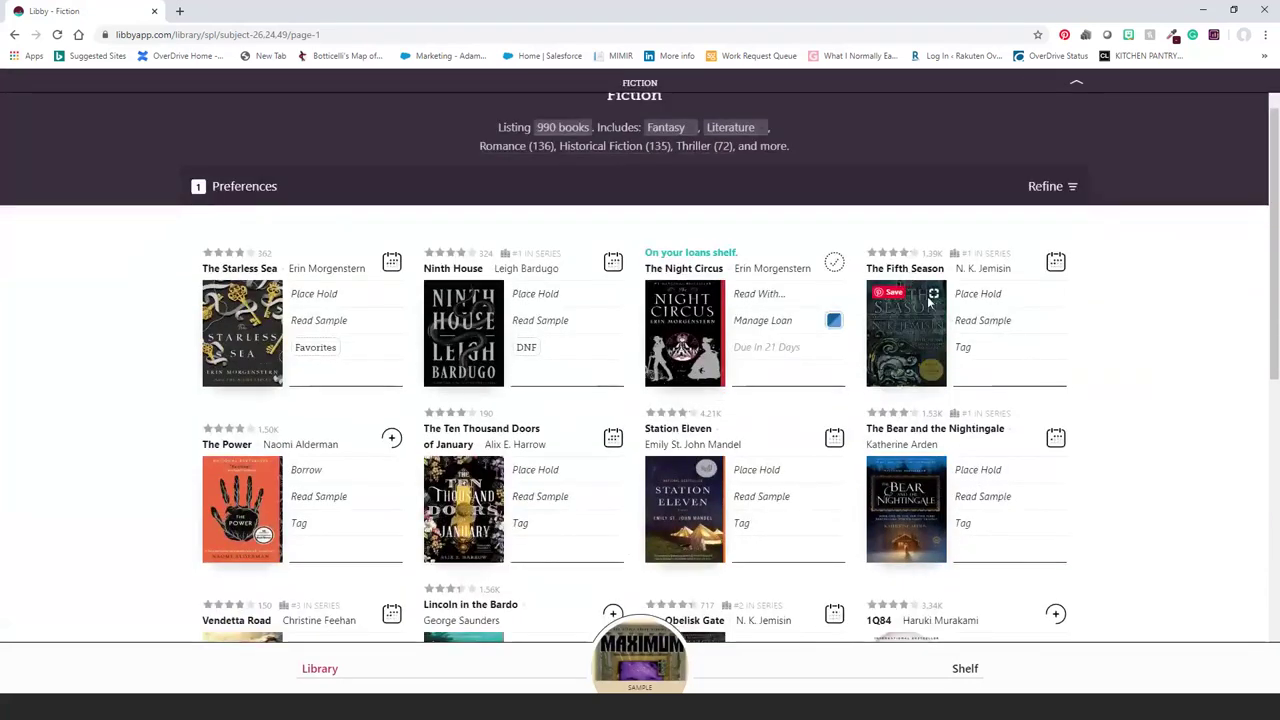
click(930, 300)
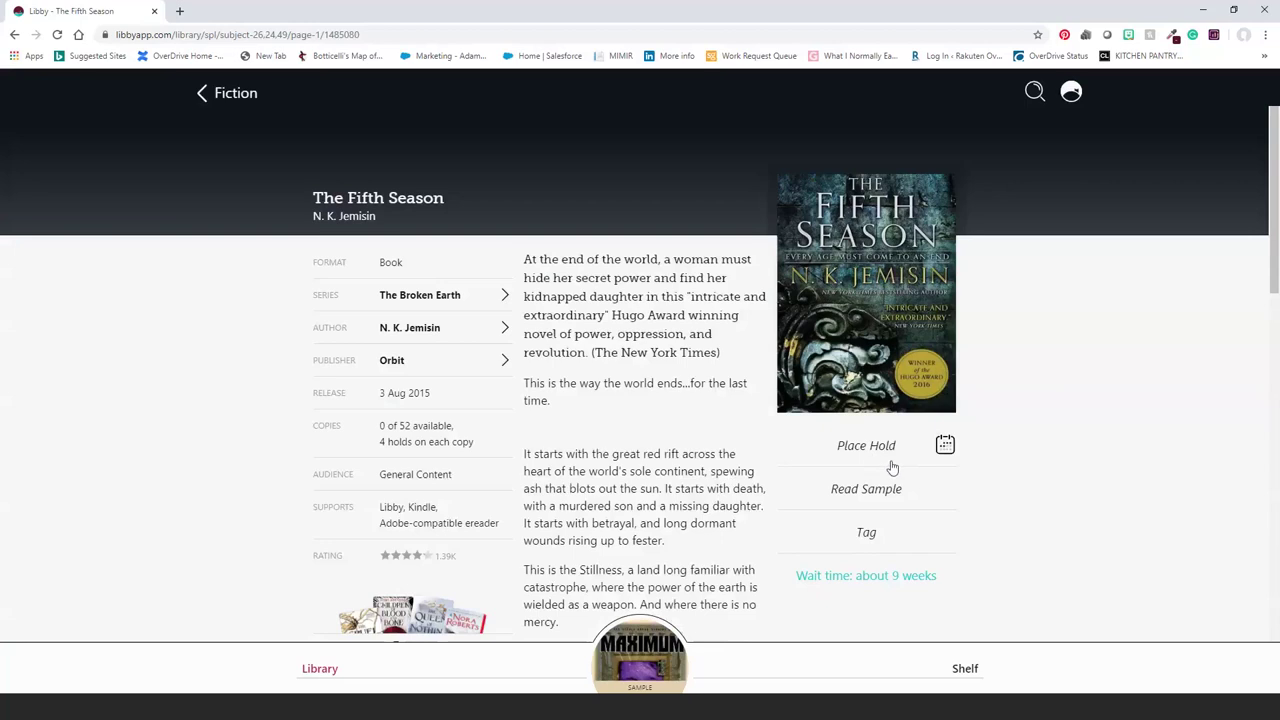
click(945, 446)
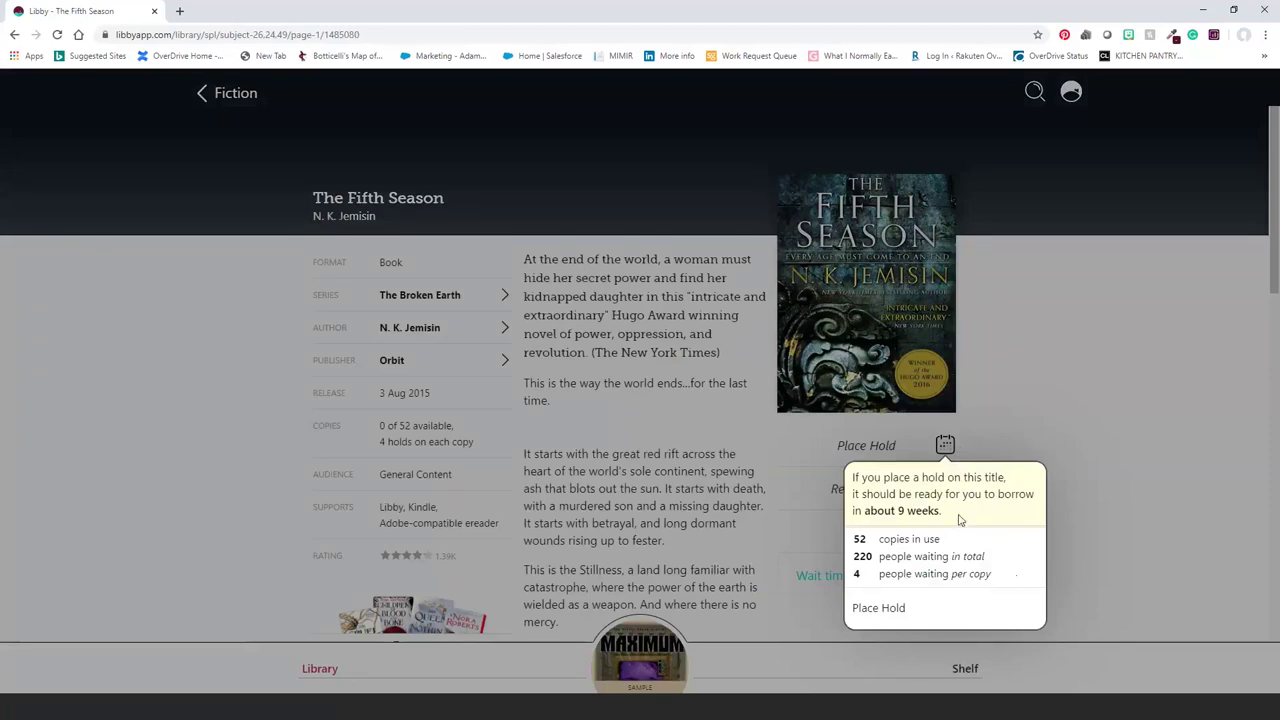
click(876, 620)
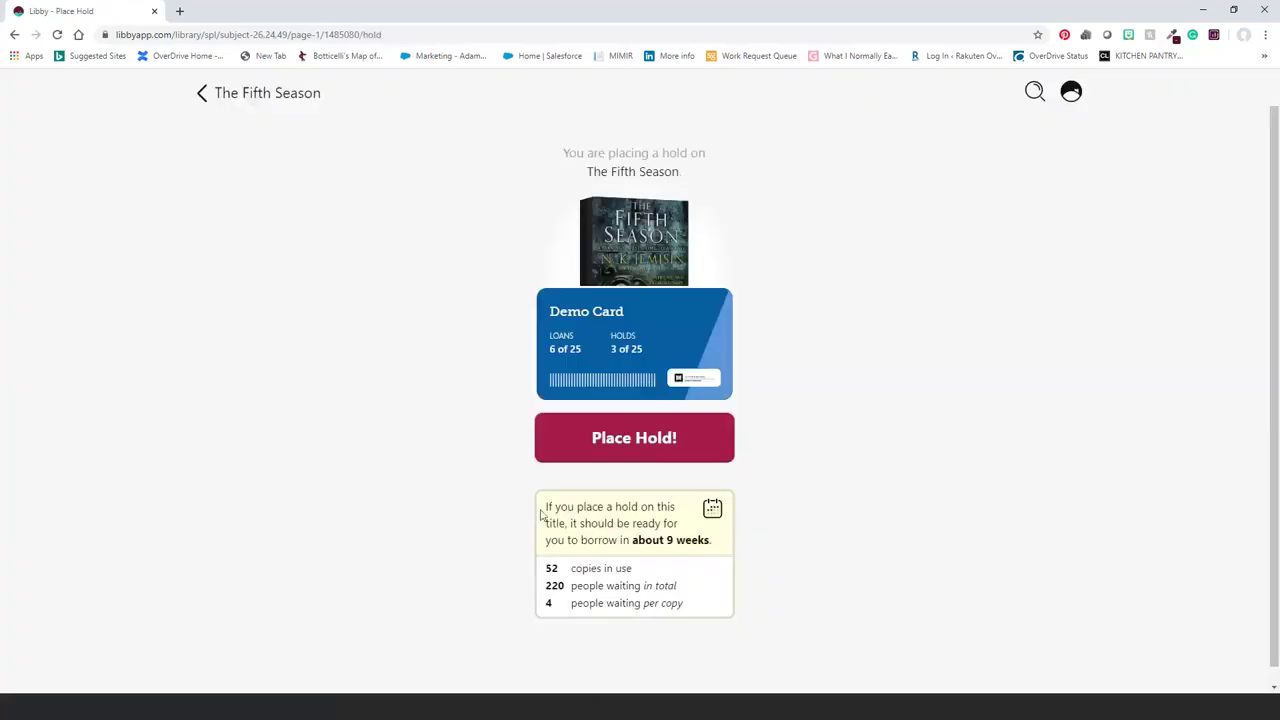
click(597, 446)
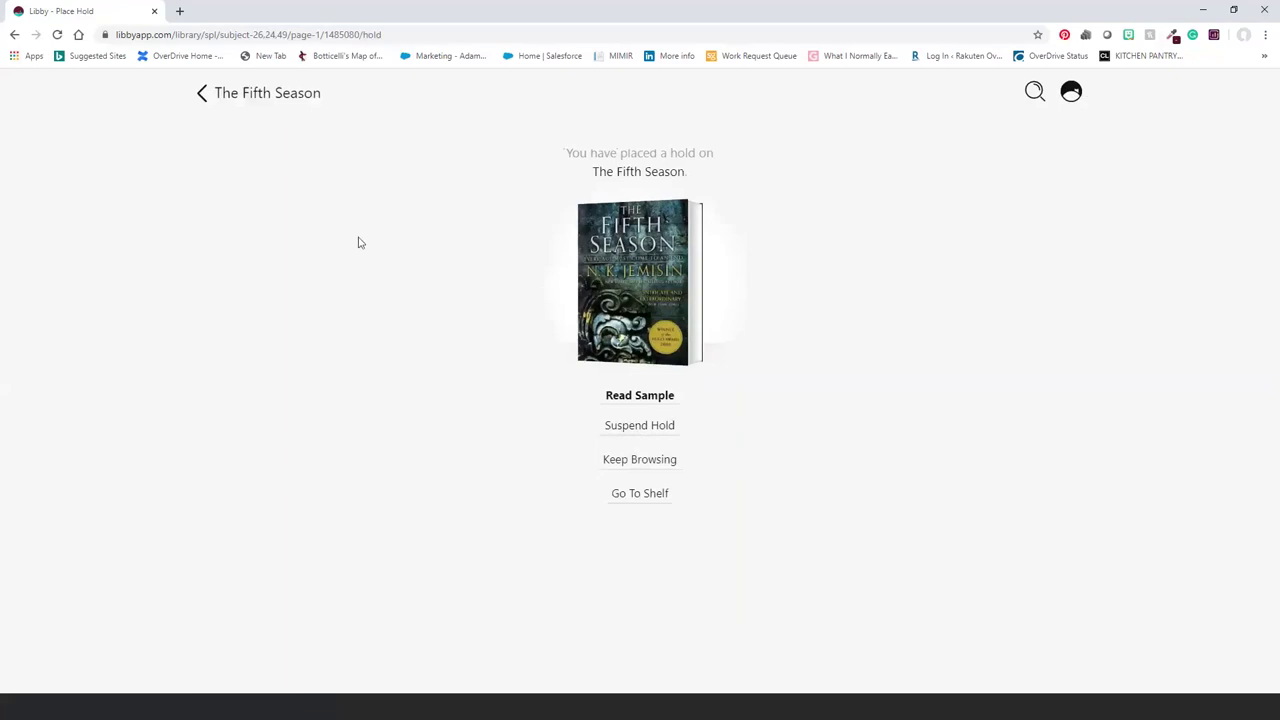
click(281, 105)
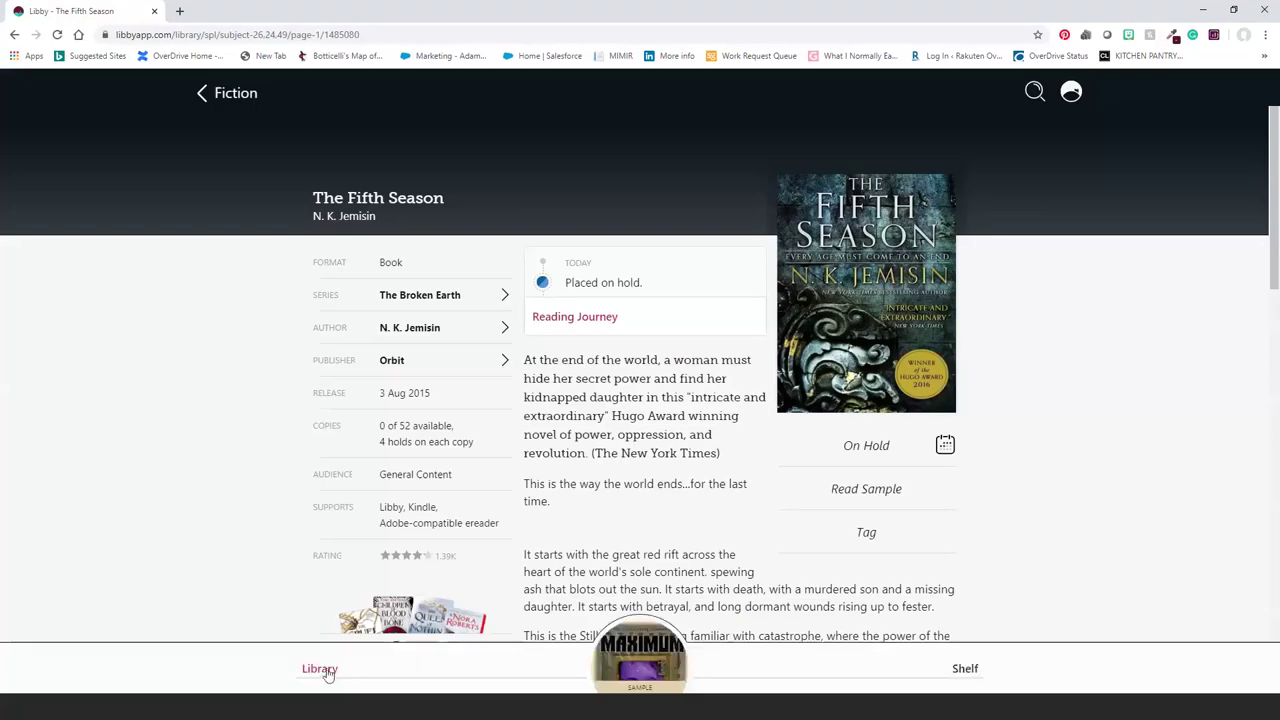
- Return to the library home page and look over the Read with Kindle option and the new, popular and available title links
click(320, 670)
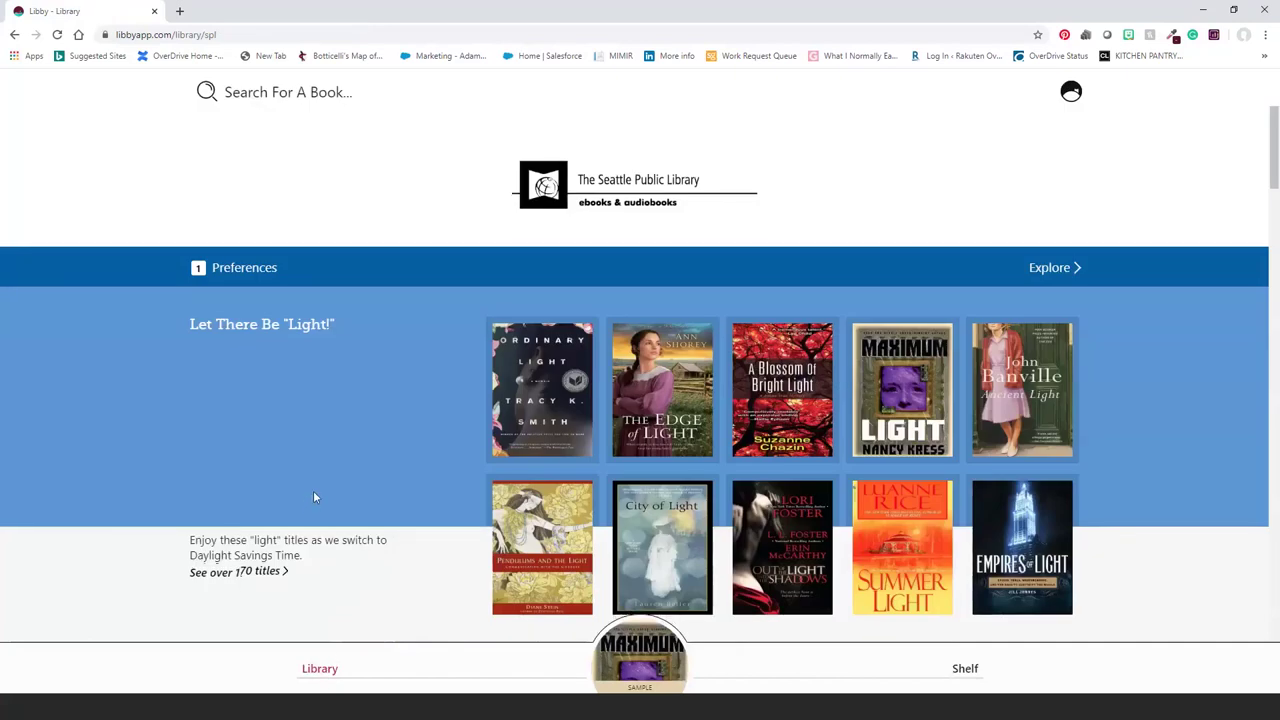
scroll(313, 490, down, 3)
scroll(315, 491, down, 1)
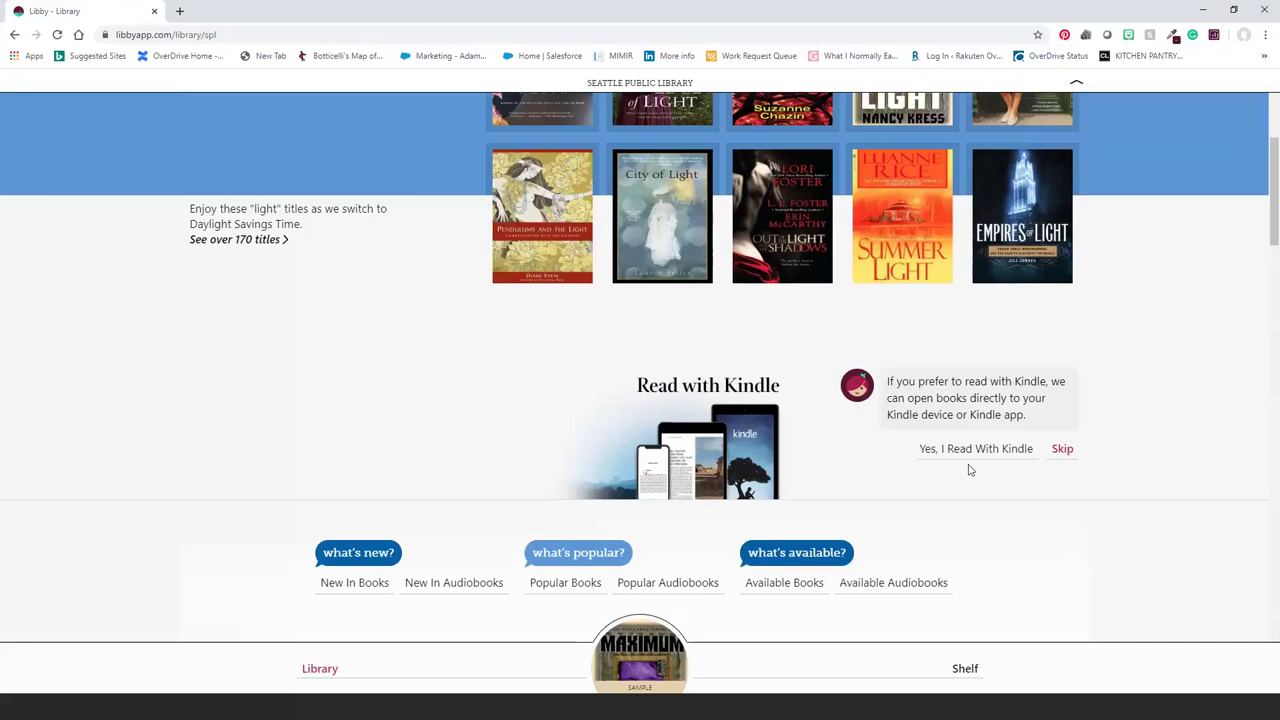
scroll(968, 470, down, 1)
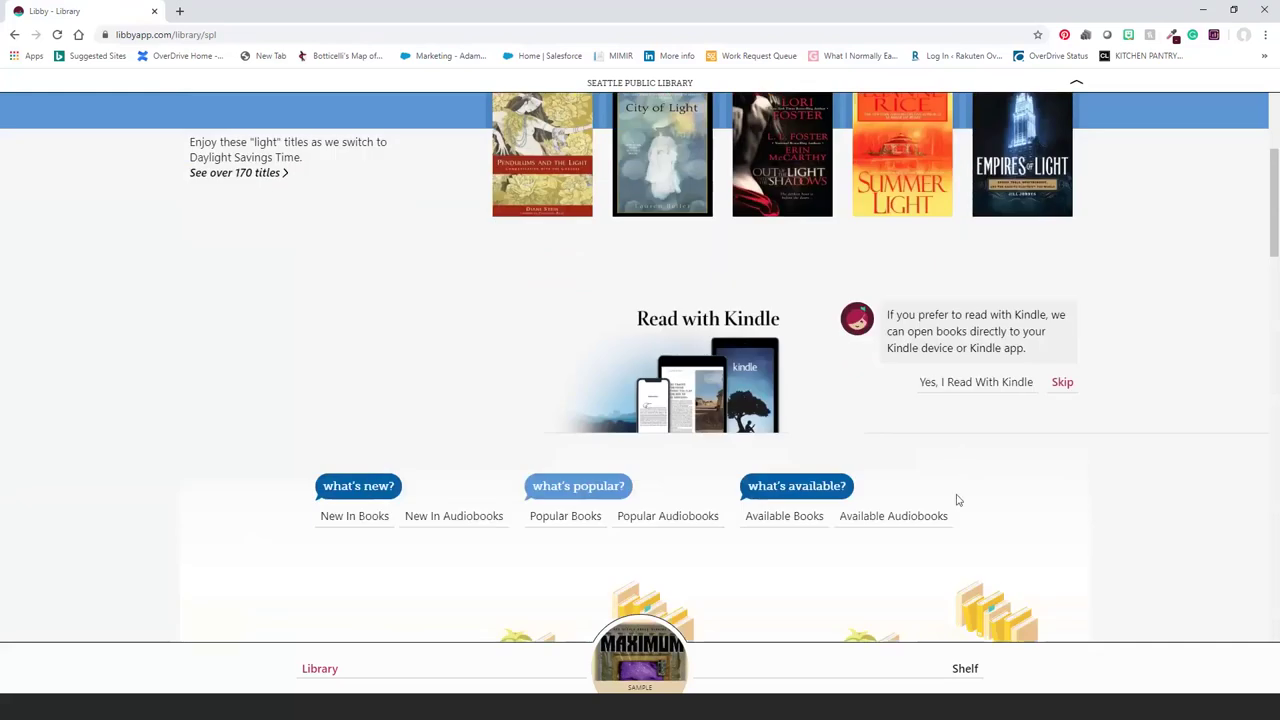
scroll(630, 380, up, 6)
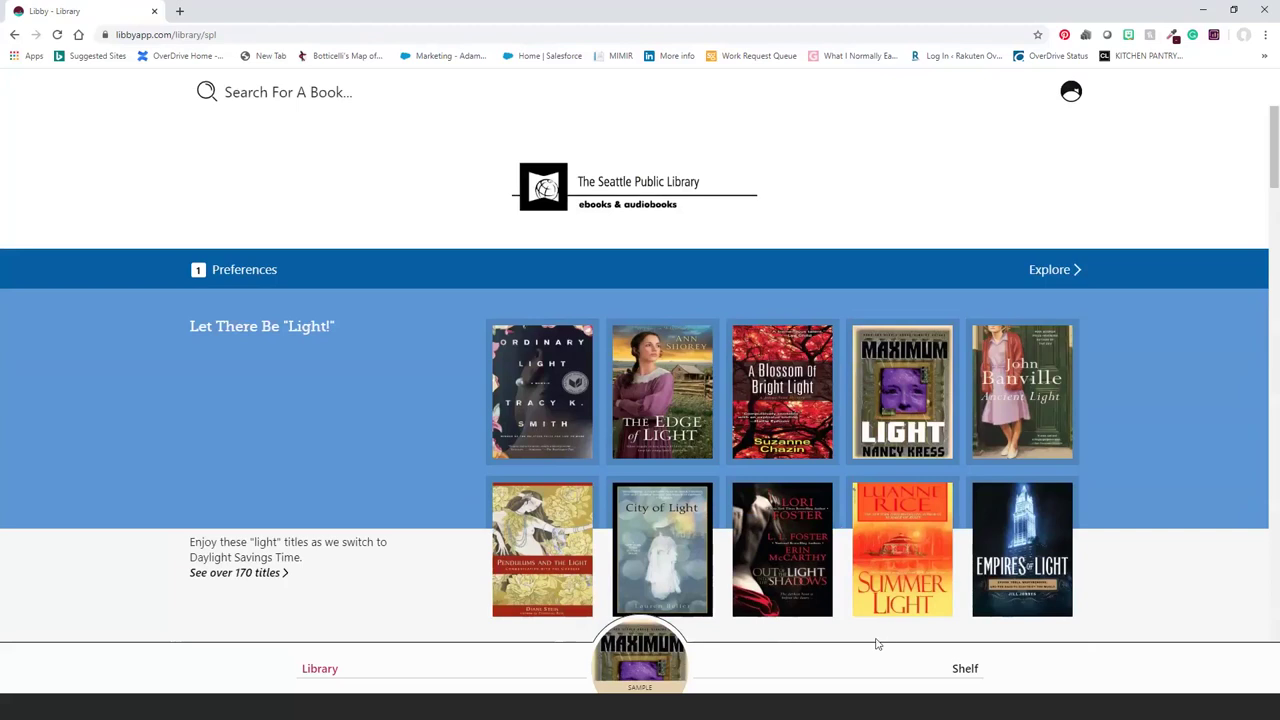
- Open the shelf's Loans and examine Bite Club's loan options, including where it can be read, without changing the loan
click(966, 670)
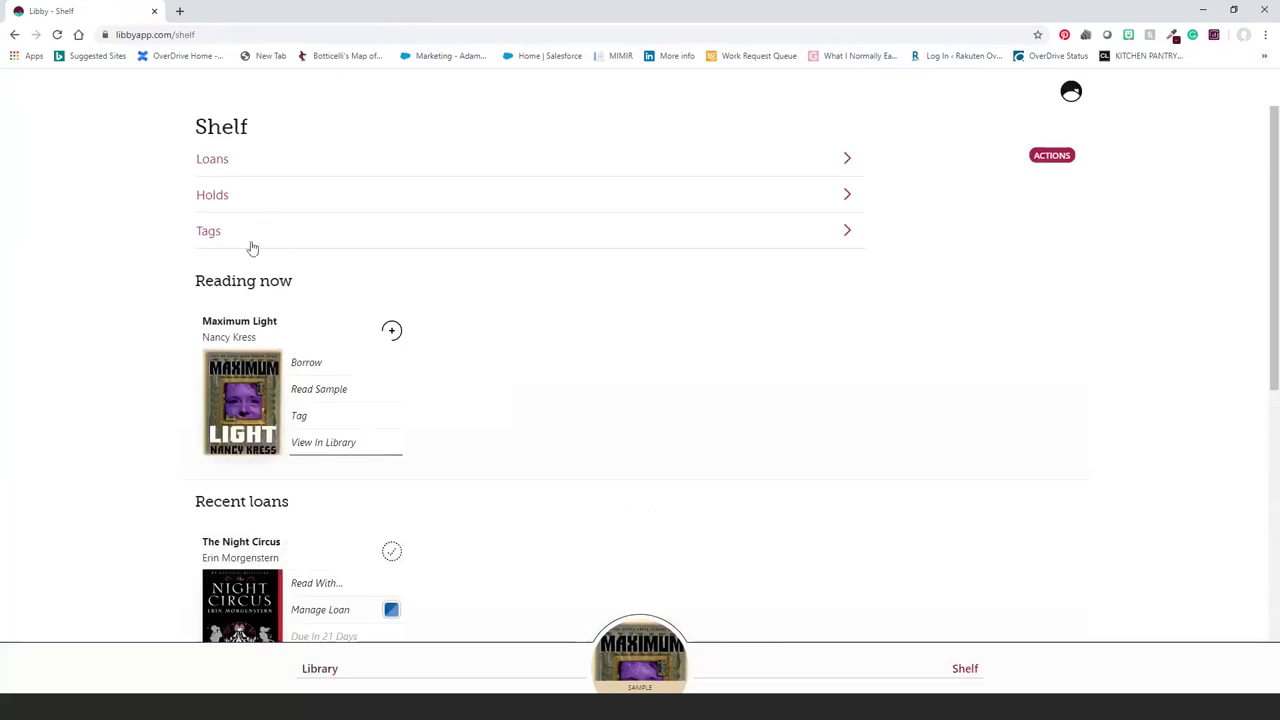
click(254, 166)
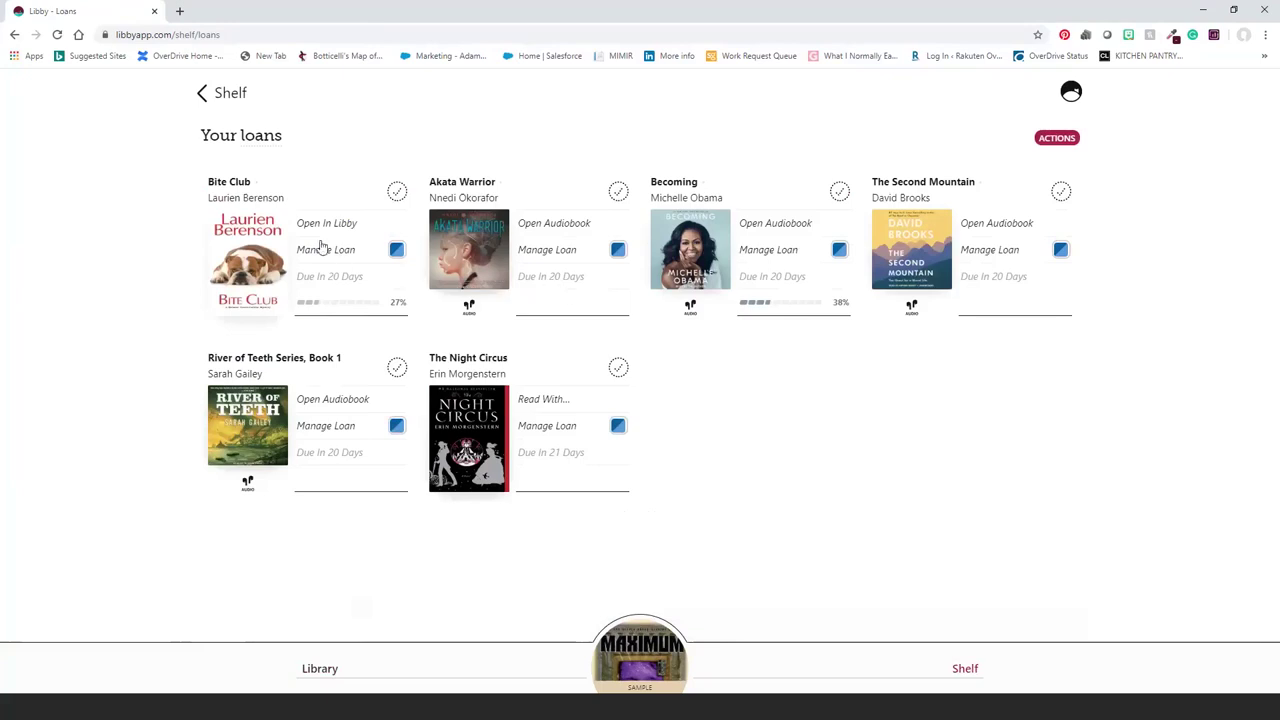
click(398, 251)
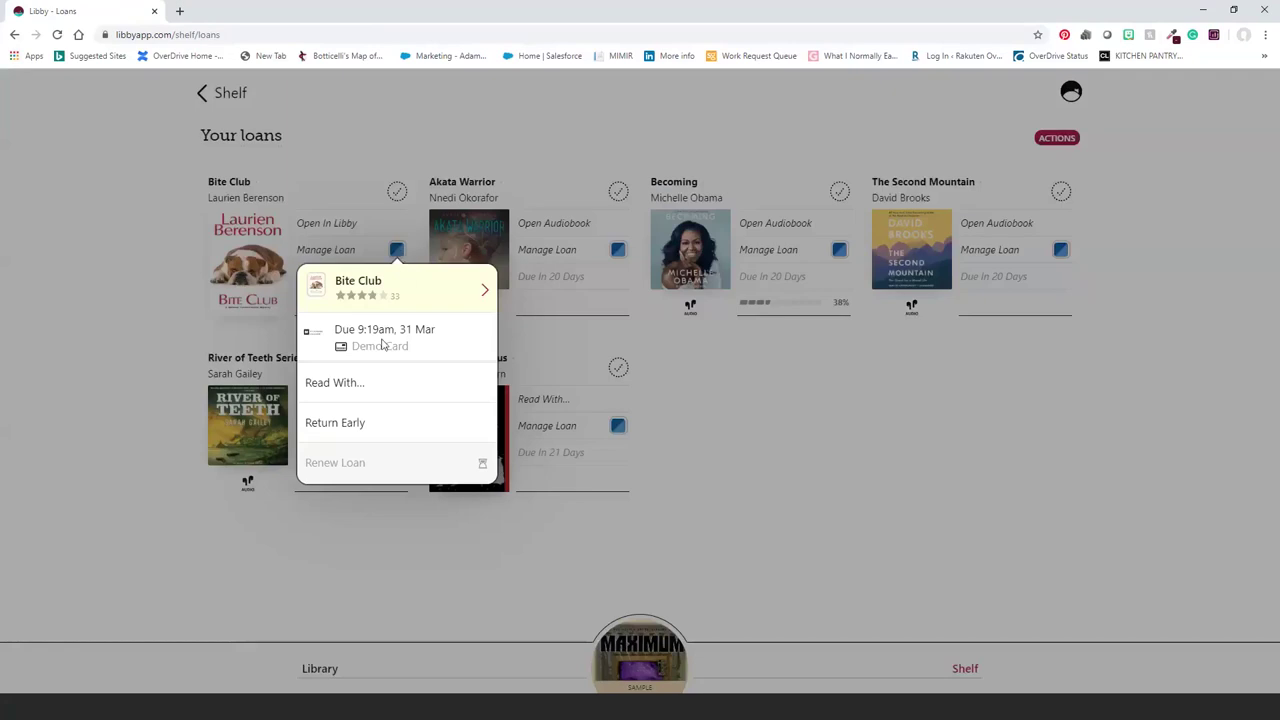
click(354, 394)
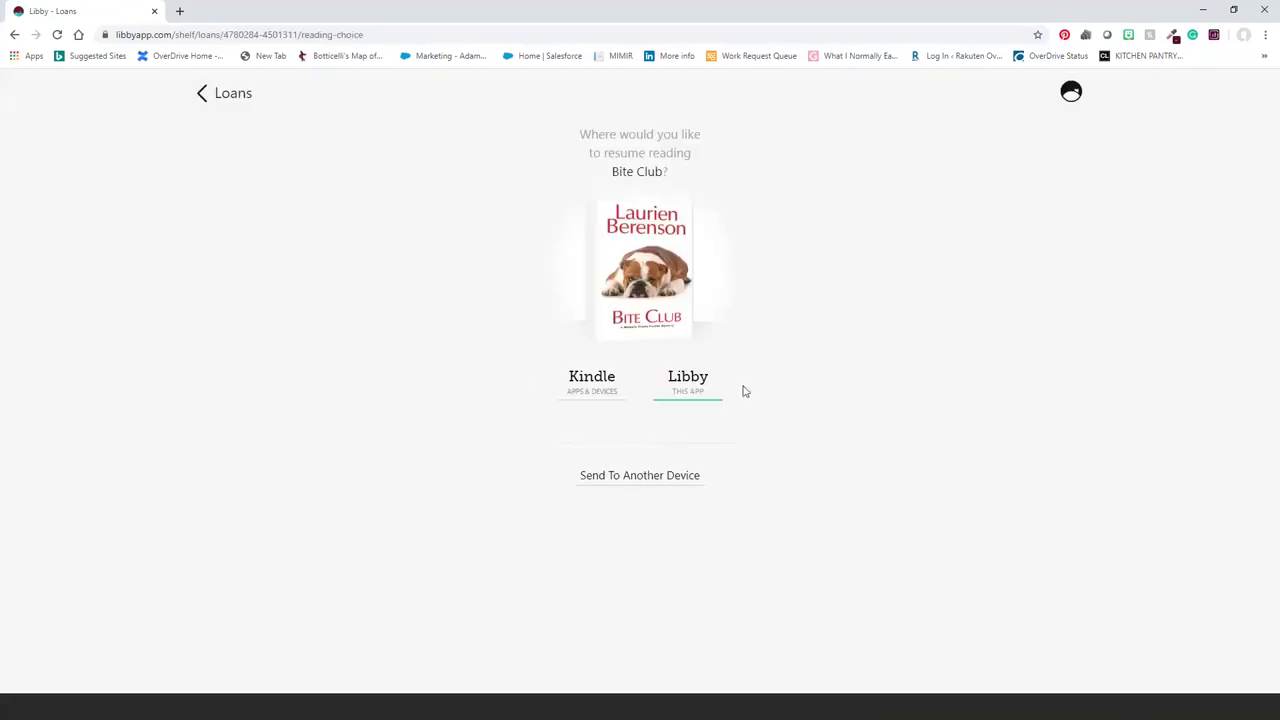
click(229, 102)
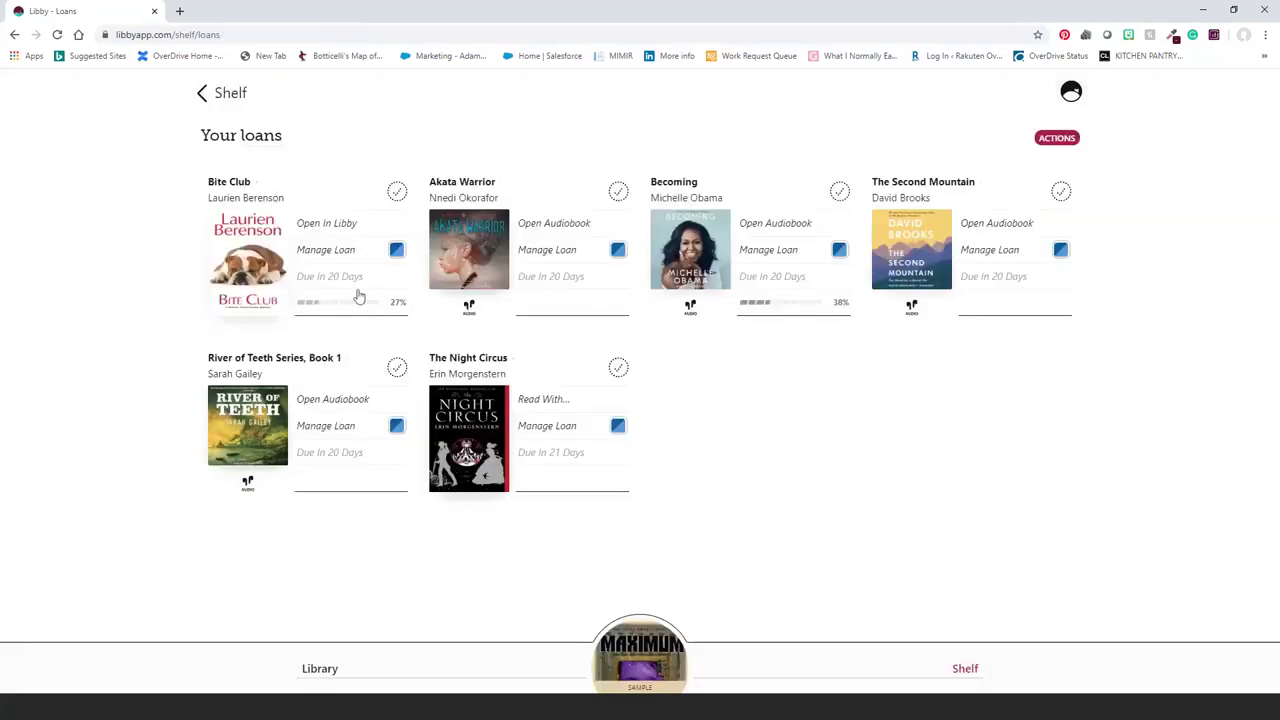
click(399, 250)
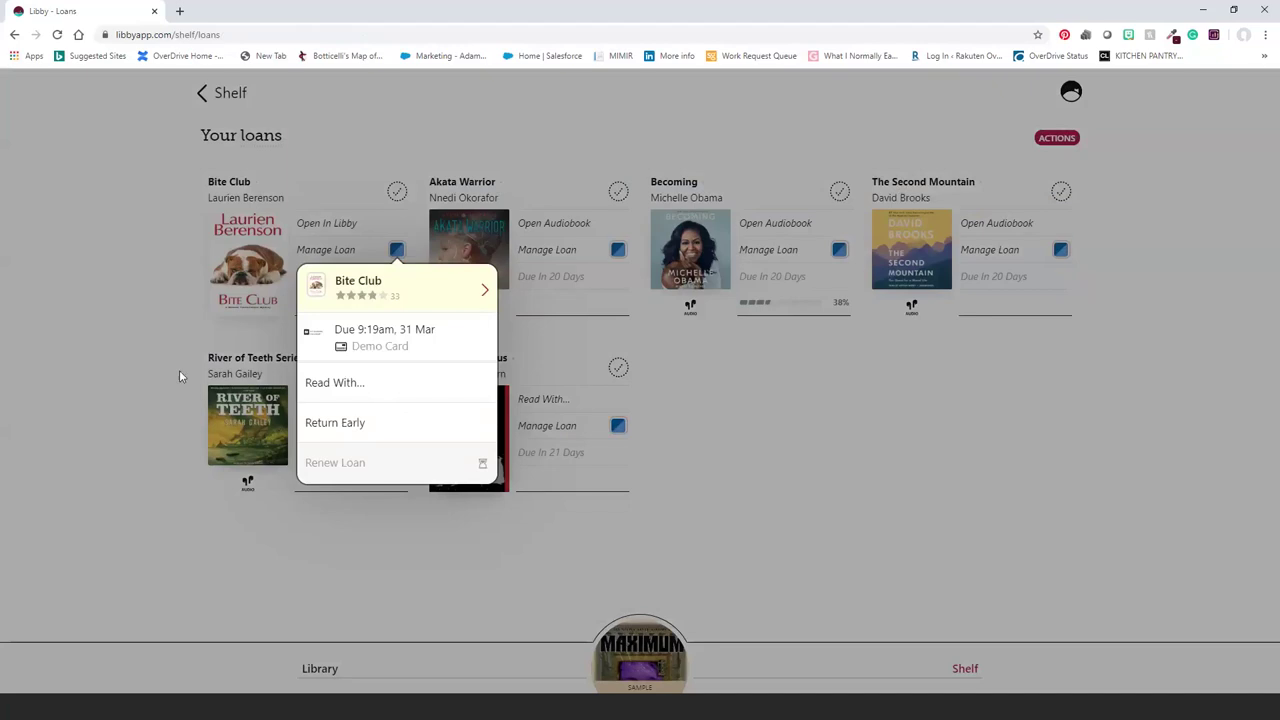
click(136, 341)
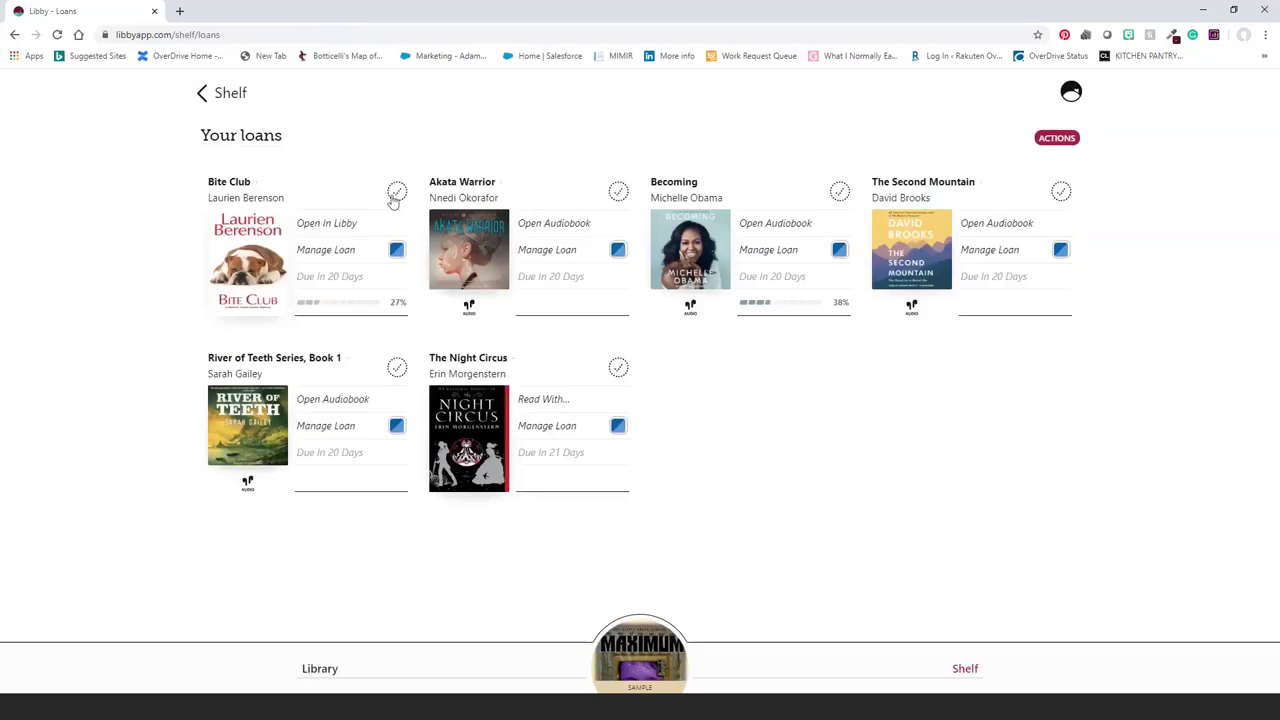
- Open the Bite Club loan and turn two page spreads forward
click(251, 280)
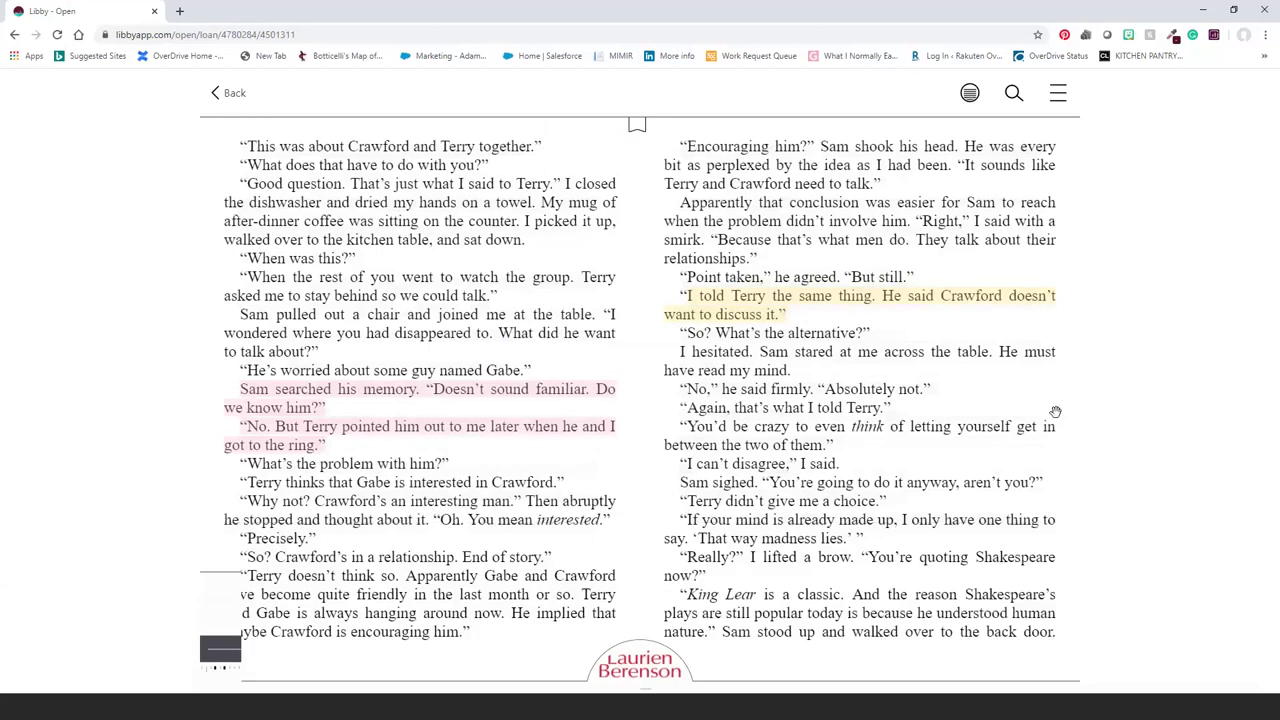
key(Right)
key(Right)
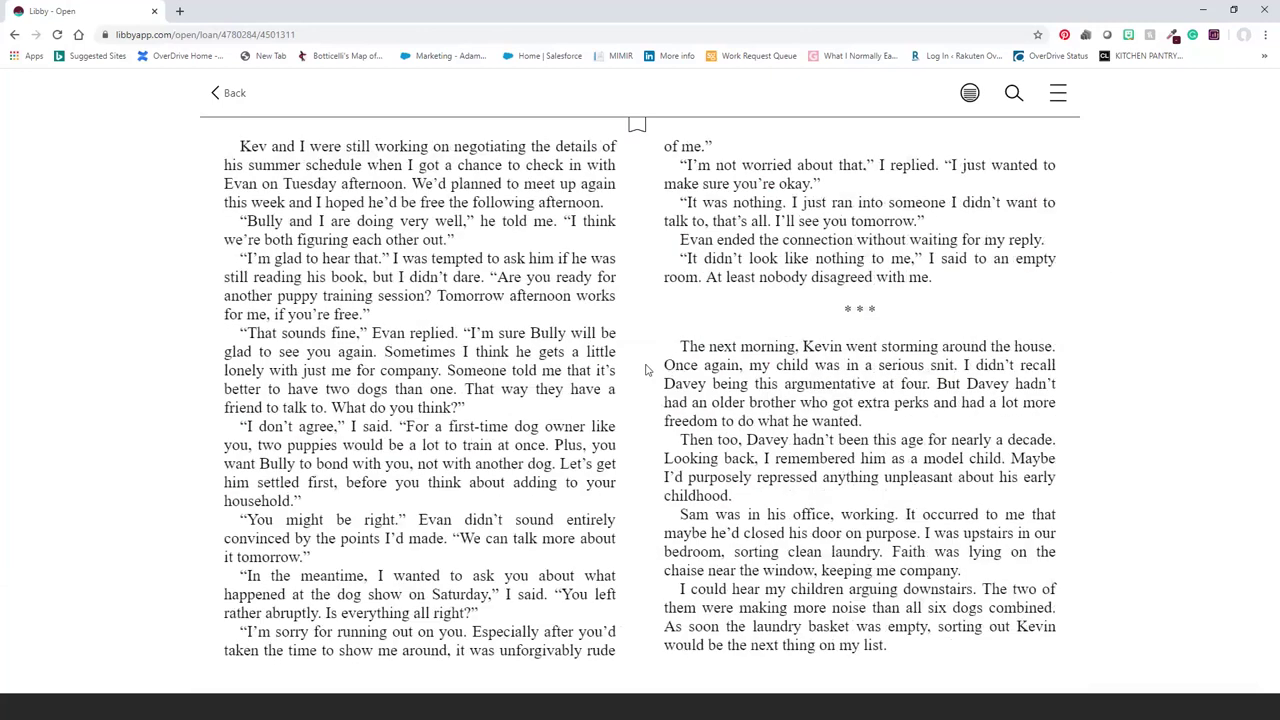
- Display Bite Club's reading timeline and page position, and view the chapter list without jumping to a chapter
click(650, 410)
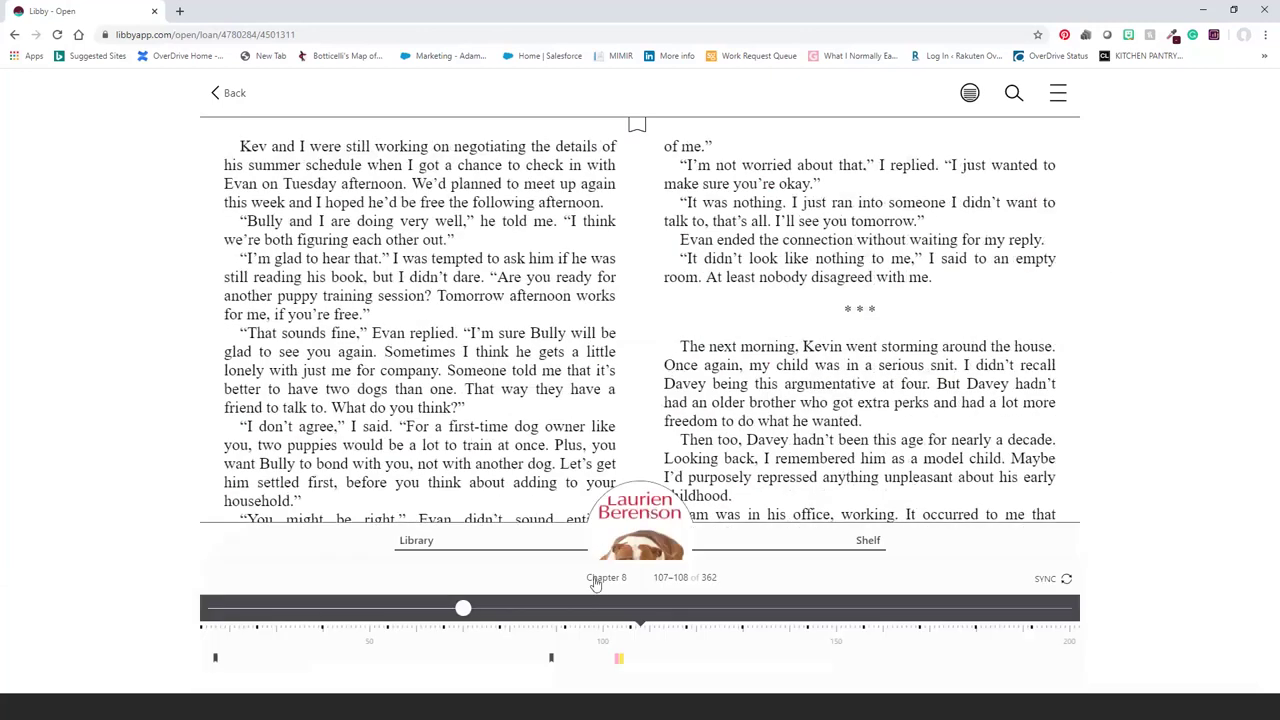
click(703, 582)
click(683, 587)
click(639, 376)
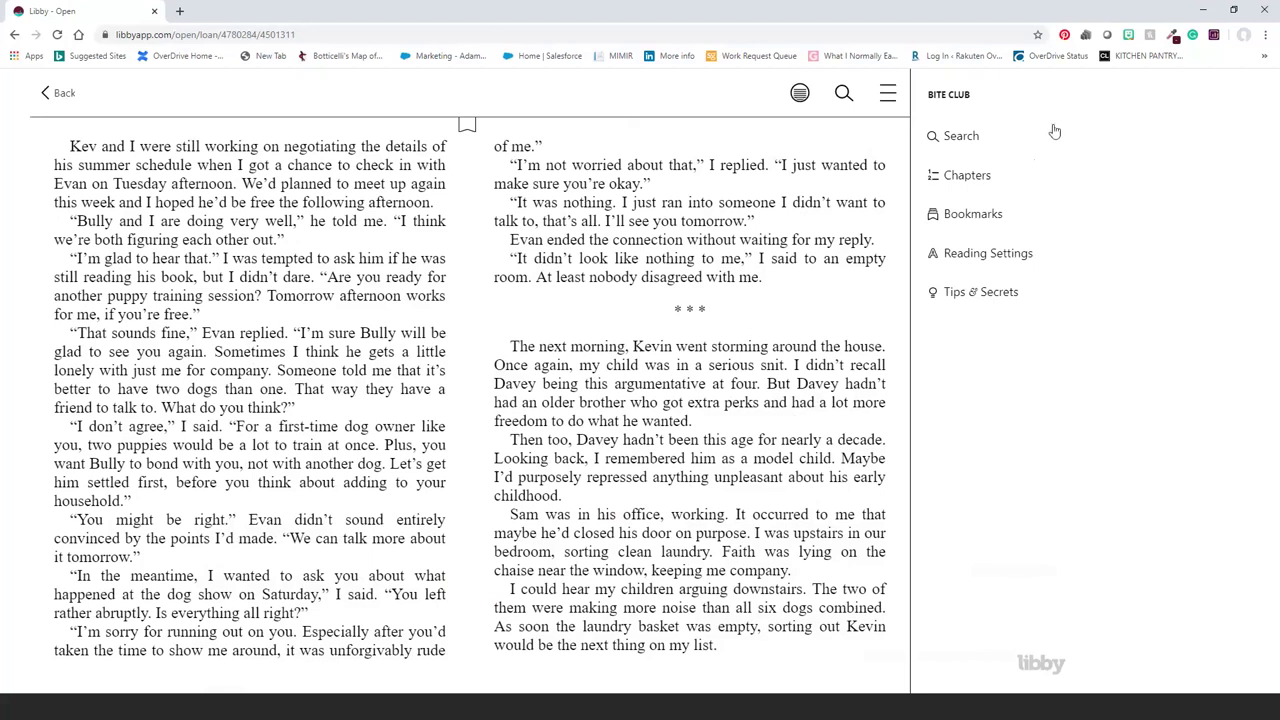
click(949, 180)
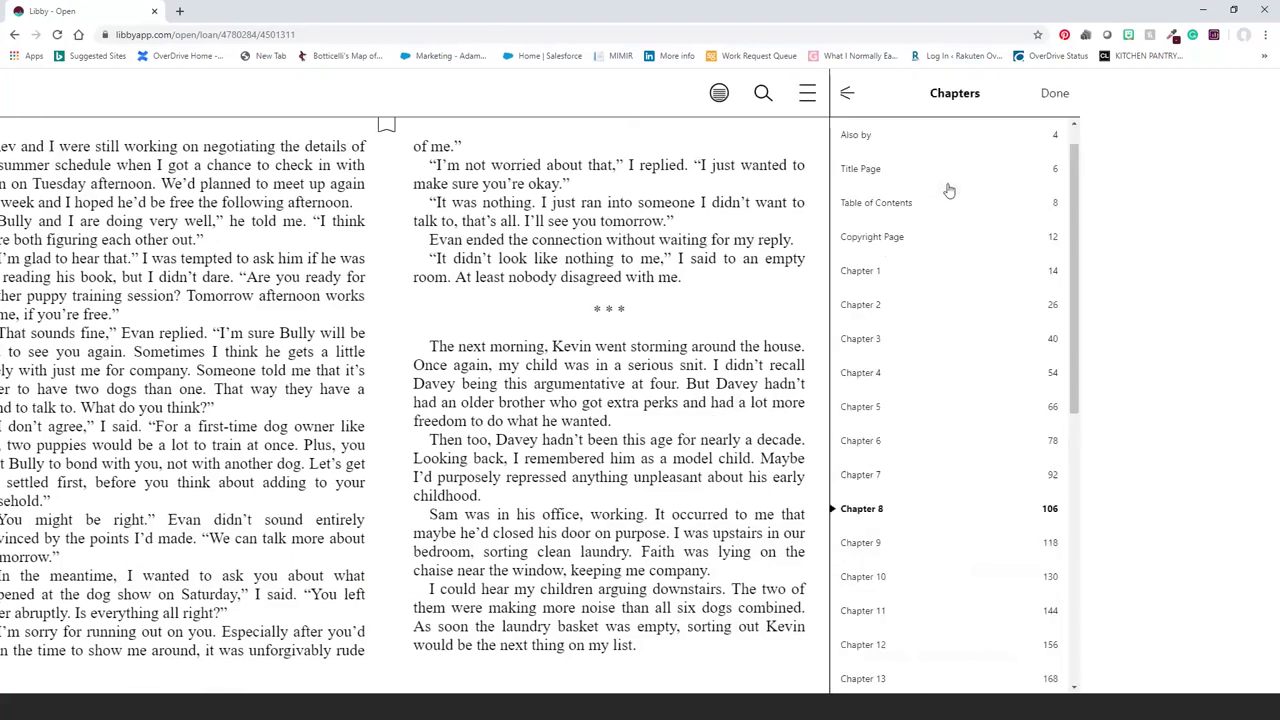
click(848, 94)
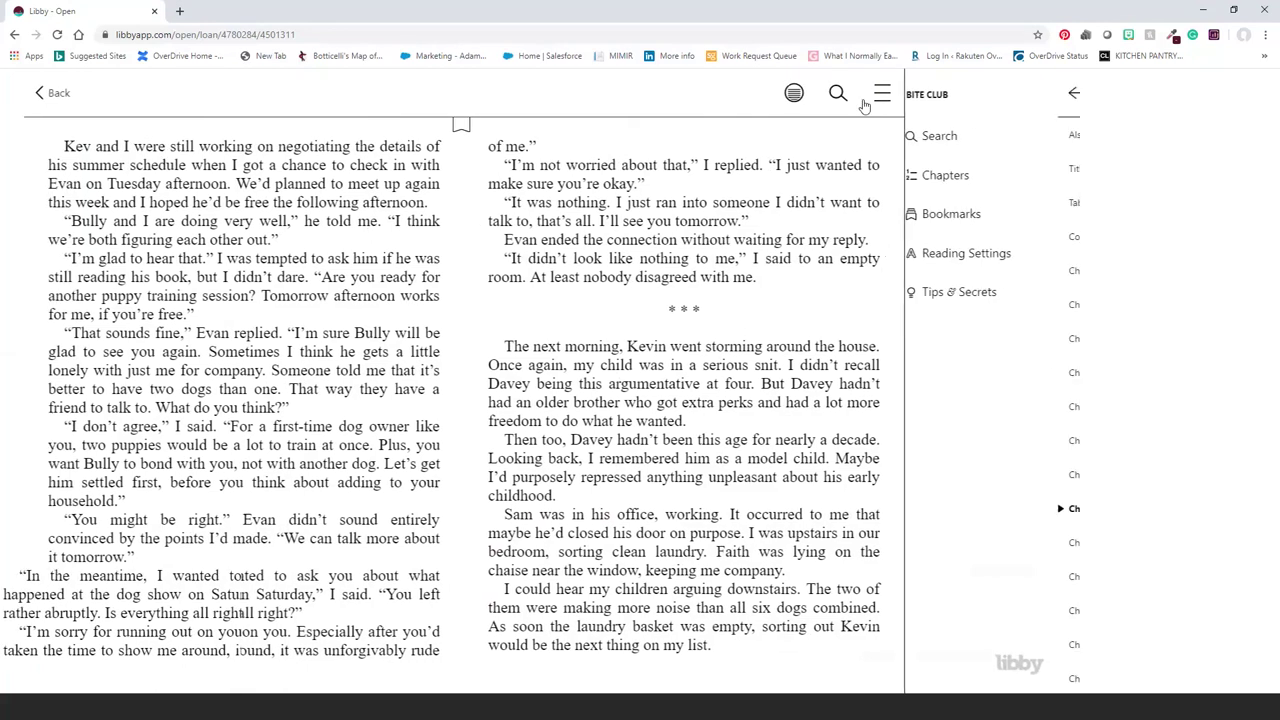
- In the Reading Settings, try Dark lighting, set Sepia instead, and enlarge the text scale by about three notches
click(988, 256)
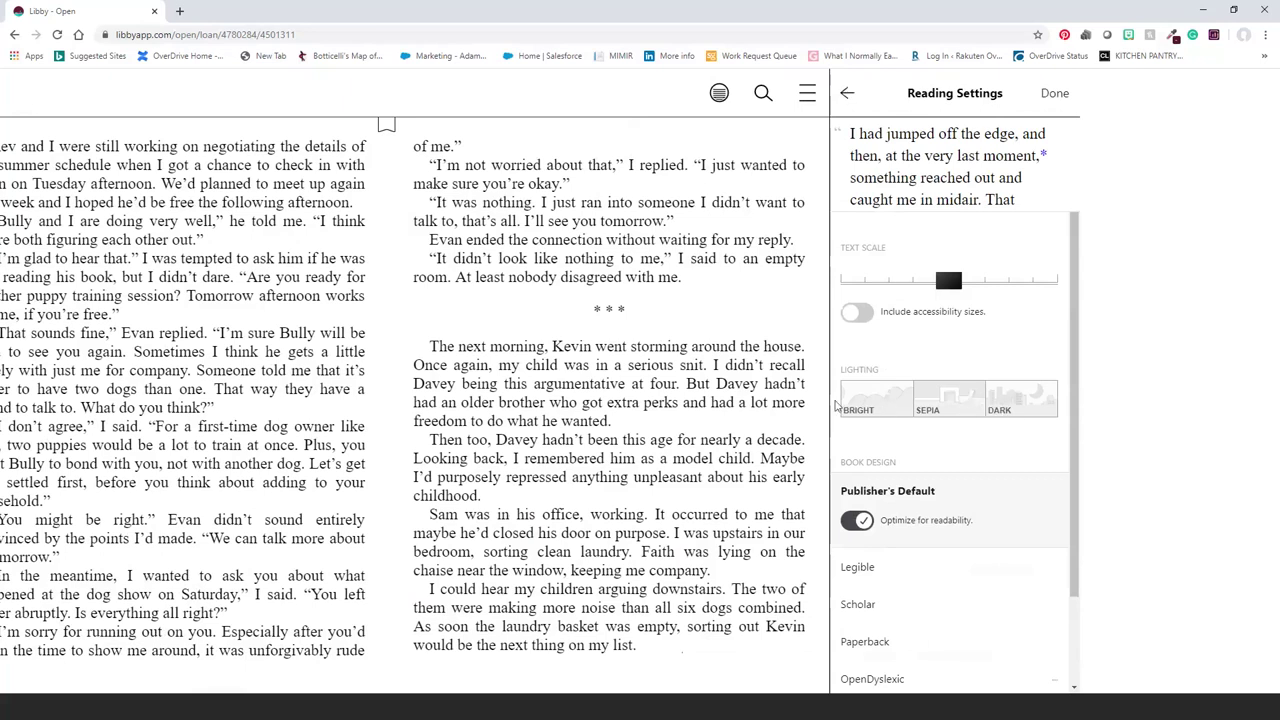
click(1039, 411)
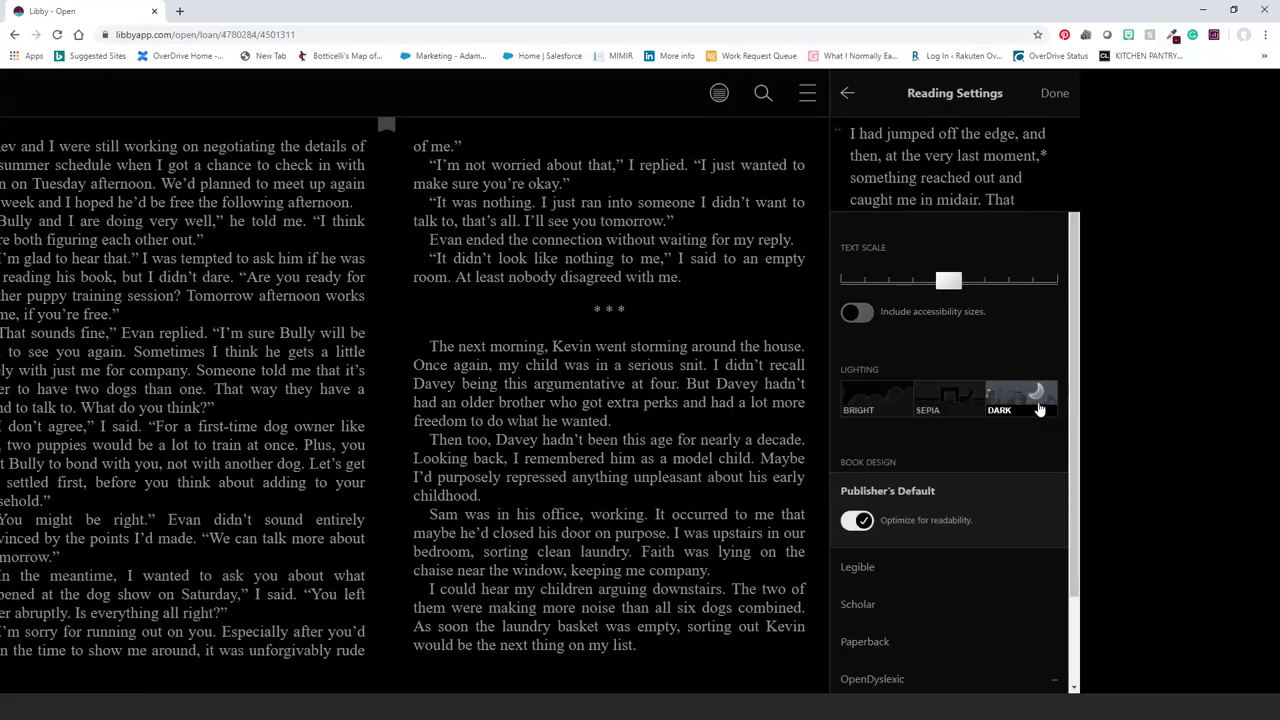
click(949, 408)
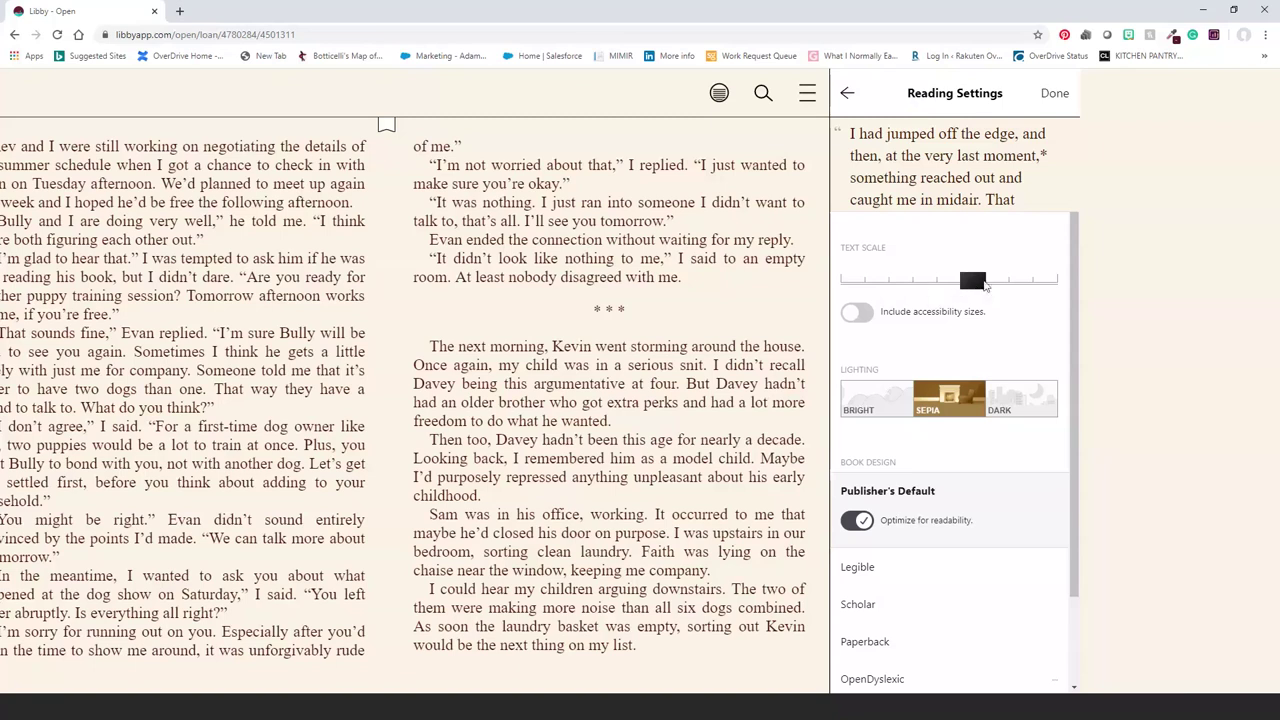
drag(985, 285, 1020, 283)
- Try the OpenDyslexic book design and set the design to Paperback instead
scroll(900, 390, down, 2)
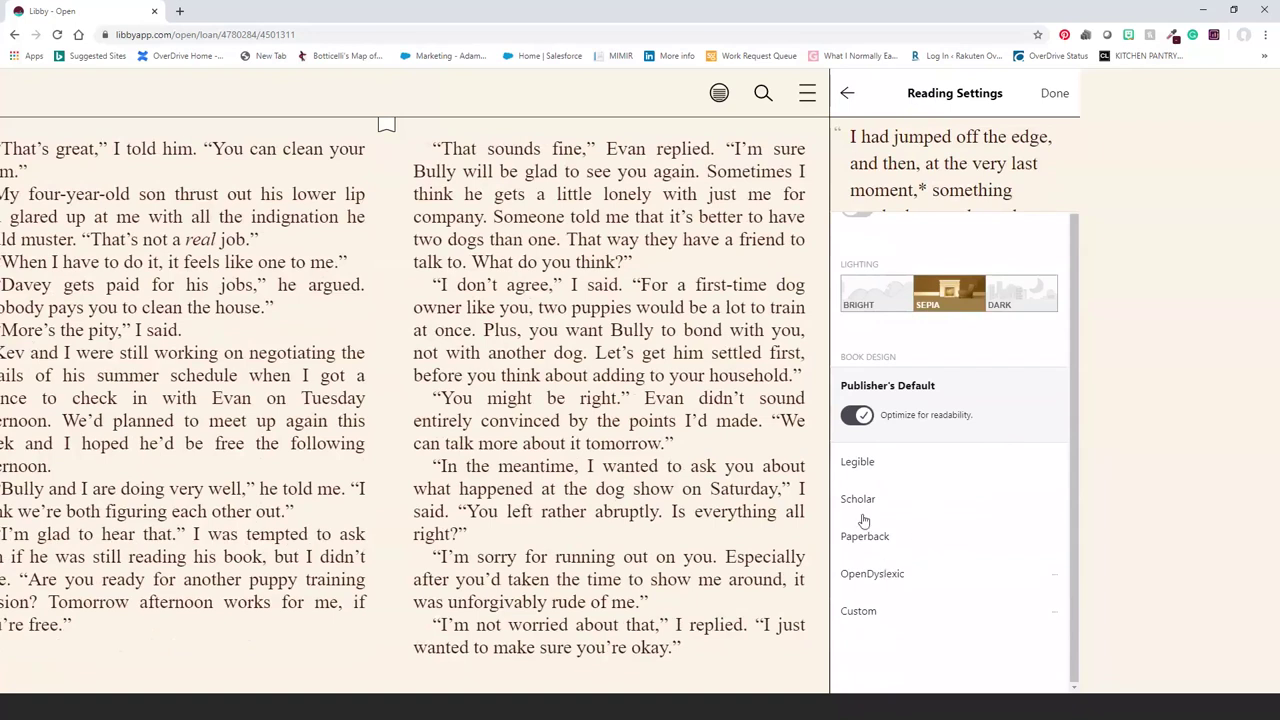
click(876, 574)
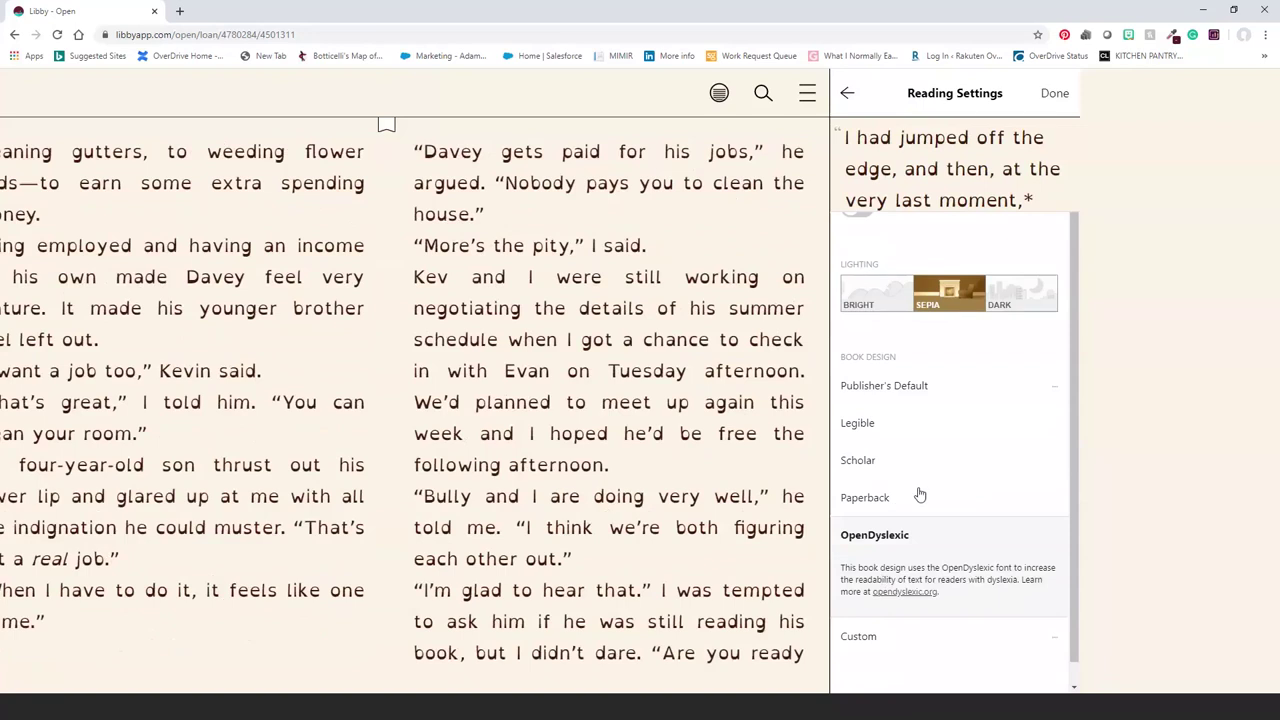
click(863, 507)
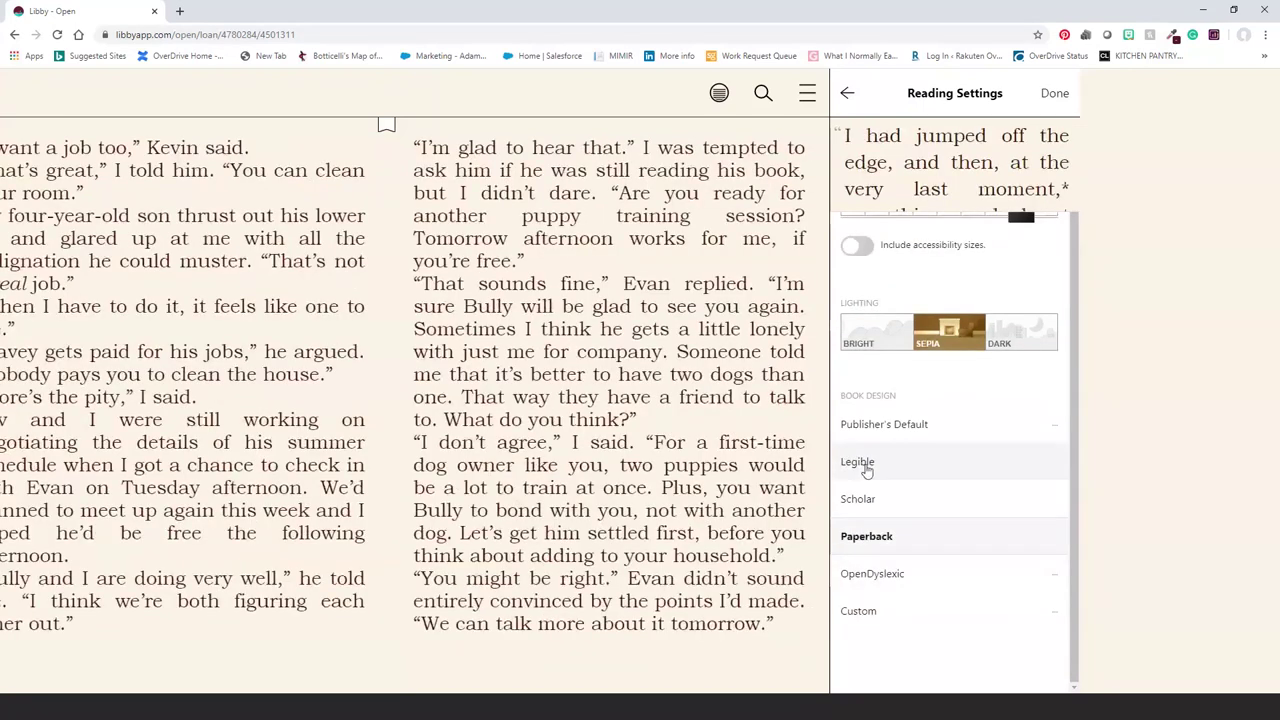
- Try the Legible book design, set the design to Publisher's Default, and close the Reading Settings
click(866, 468)
click(890, 427)
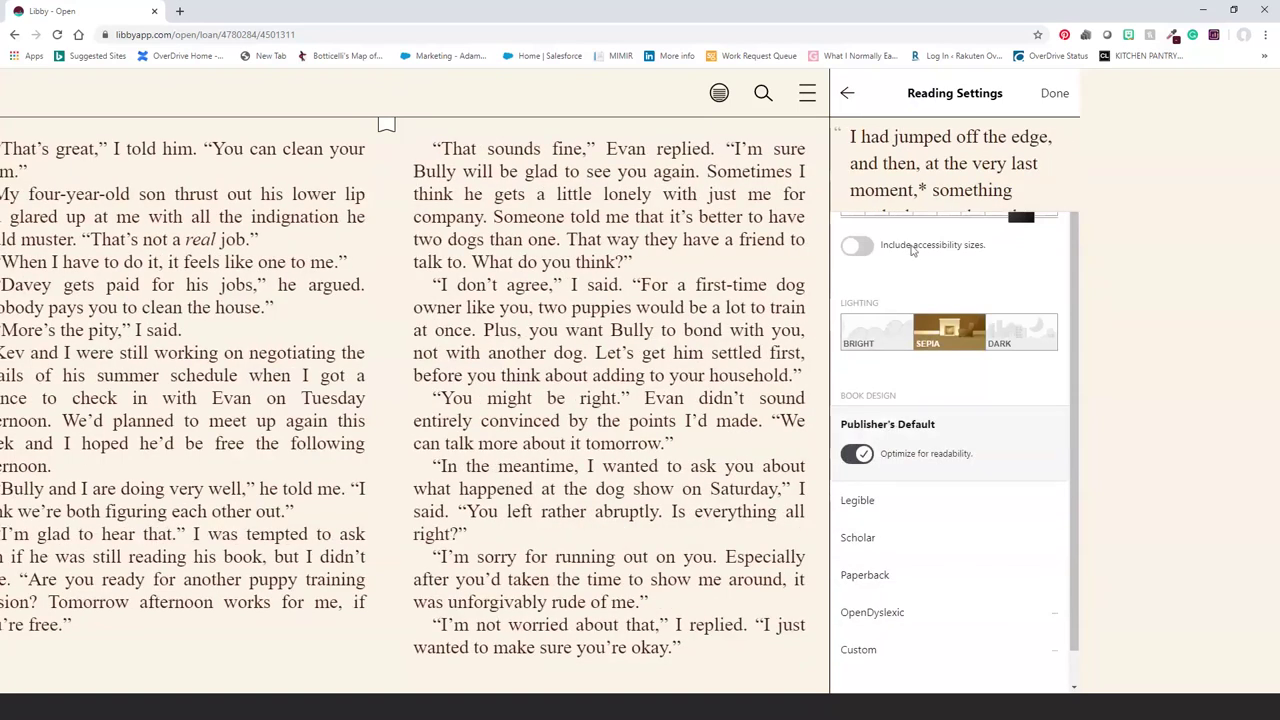
scroll(951, 466, down, 1)
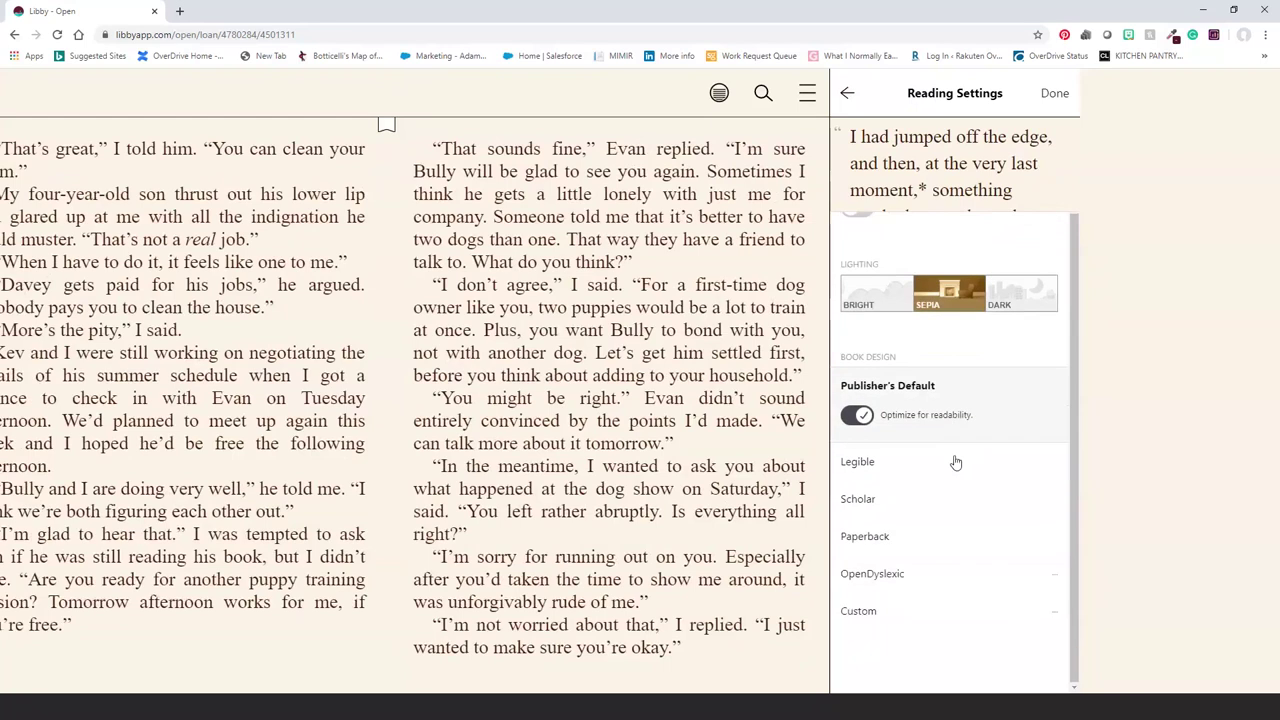
scroll(972, 413, up, 3)
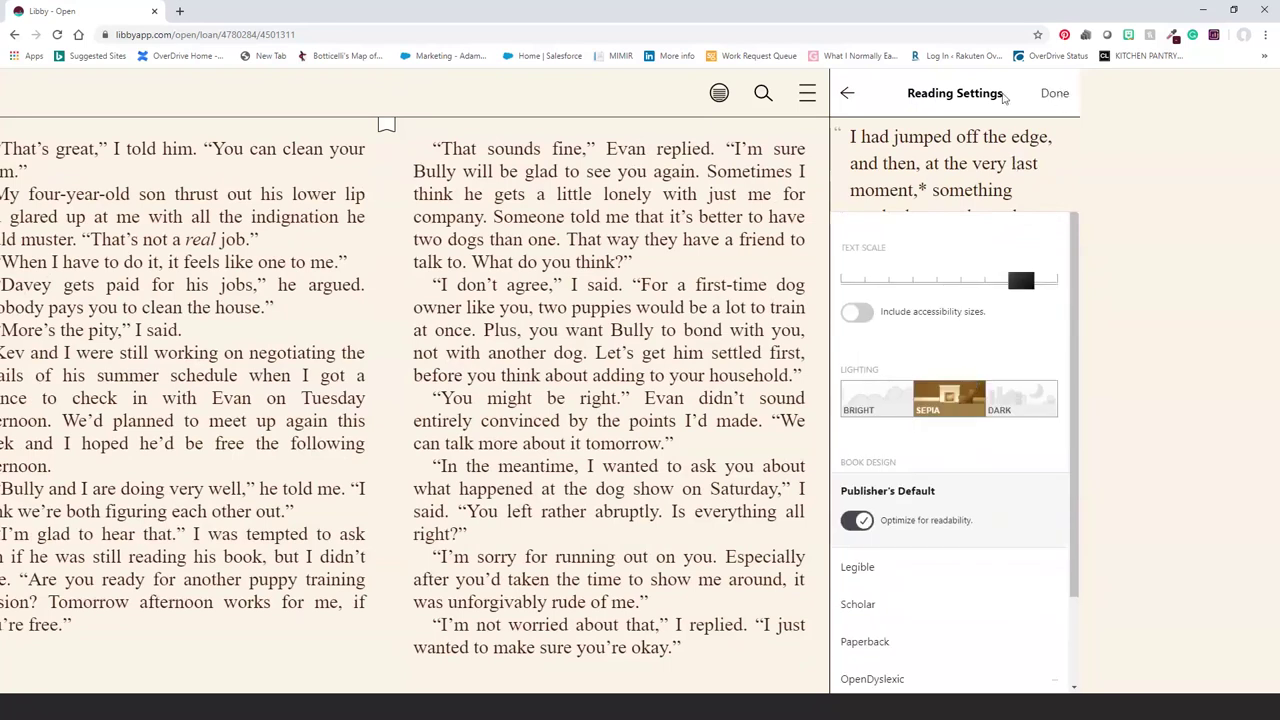
click(1054, 95)
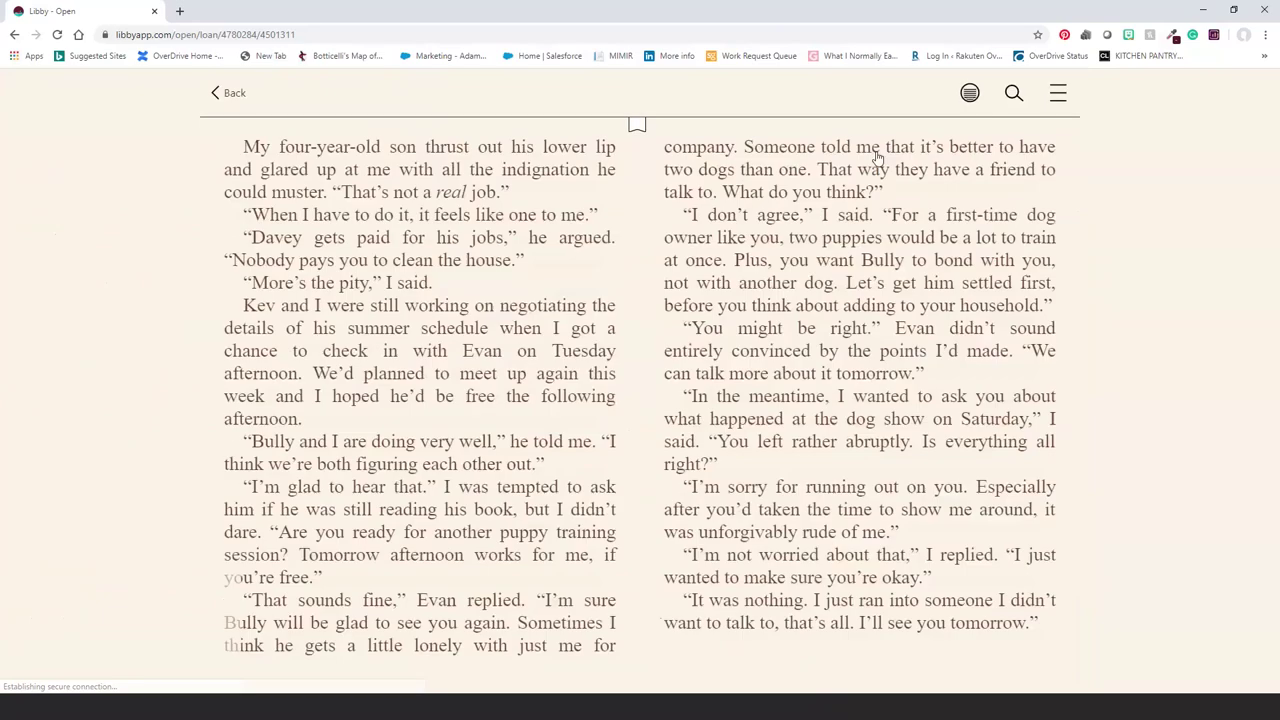
- Review the Tips & Secrets for Bite Club, including the keyboard shortcuts and page-count hints, and return to the page
click(640, 380)
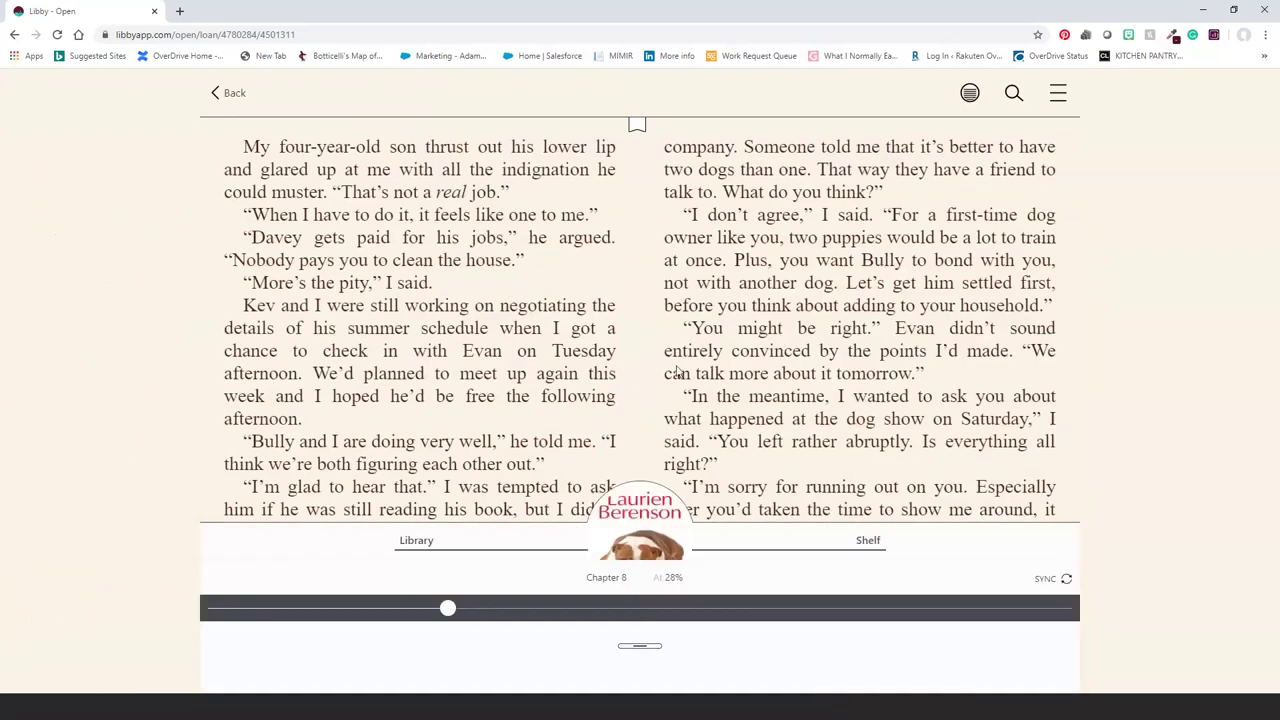
click(1060, 92)
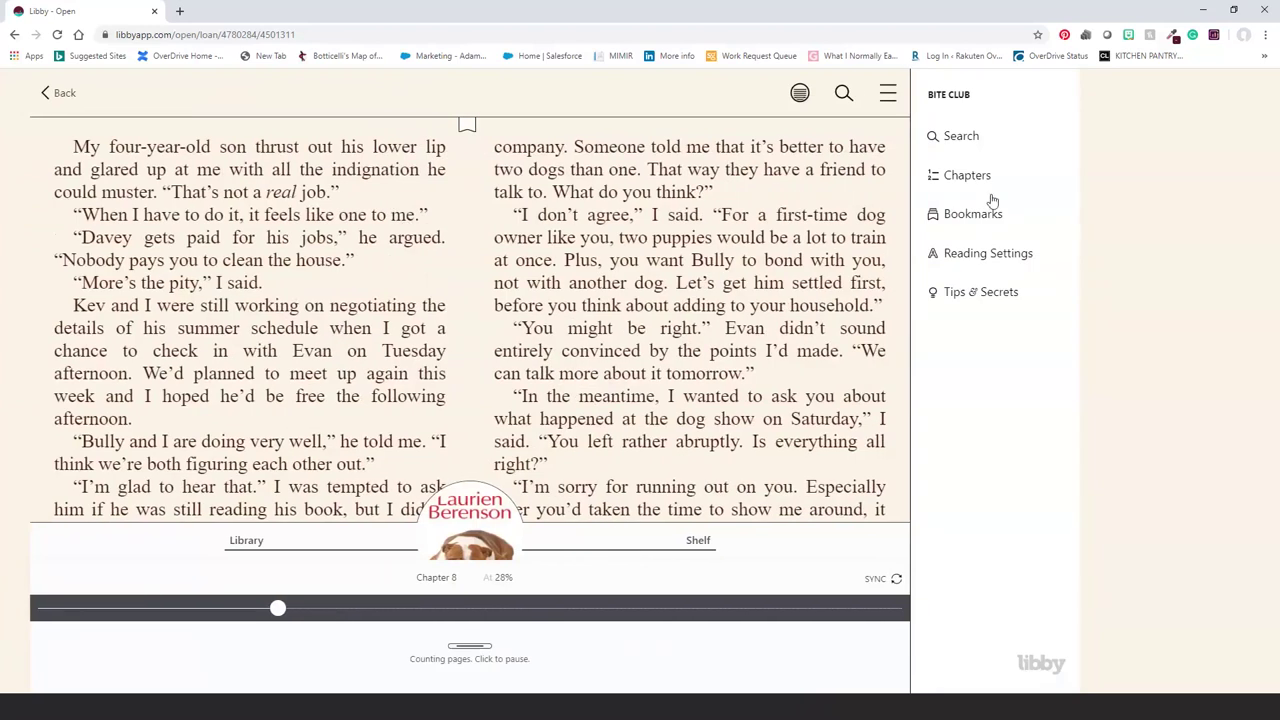
click(978, 300)
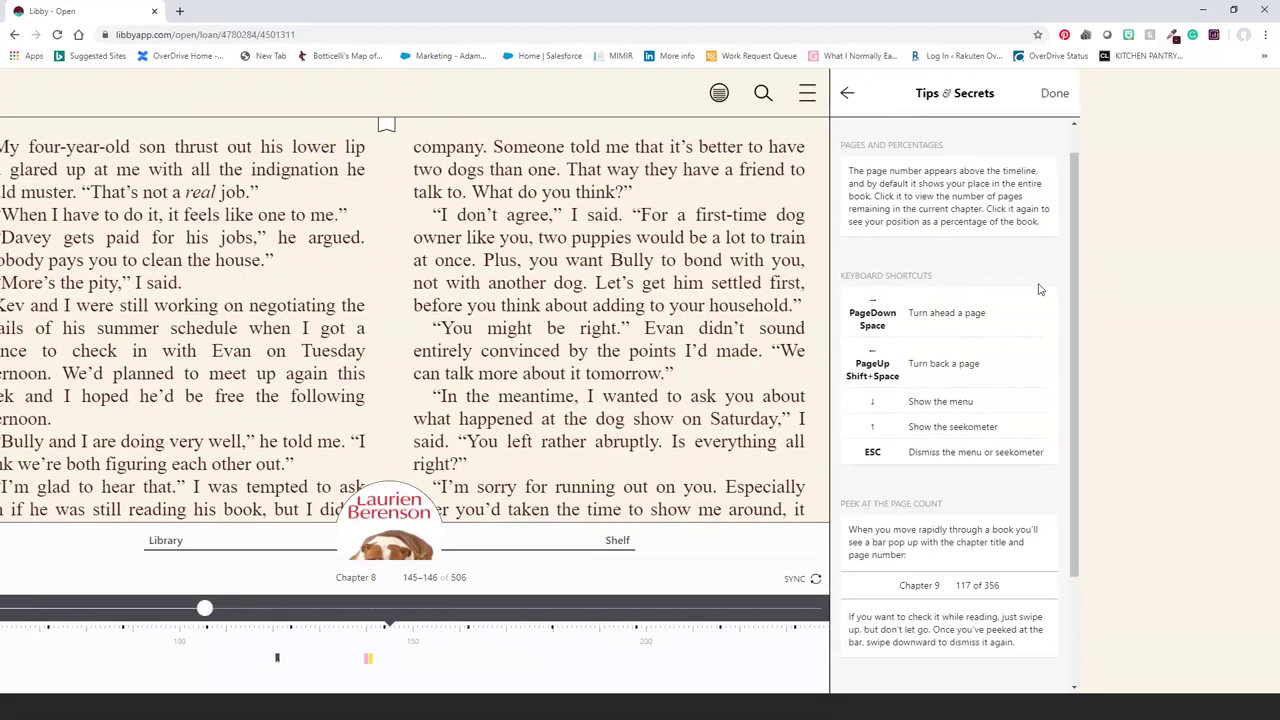
scroll(1039, 289, down, 1)
scroll(1039, 289, down, 1)
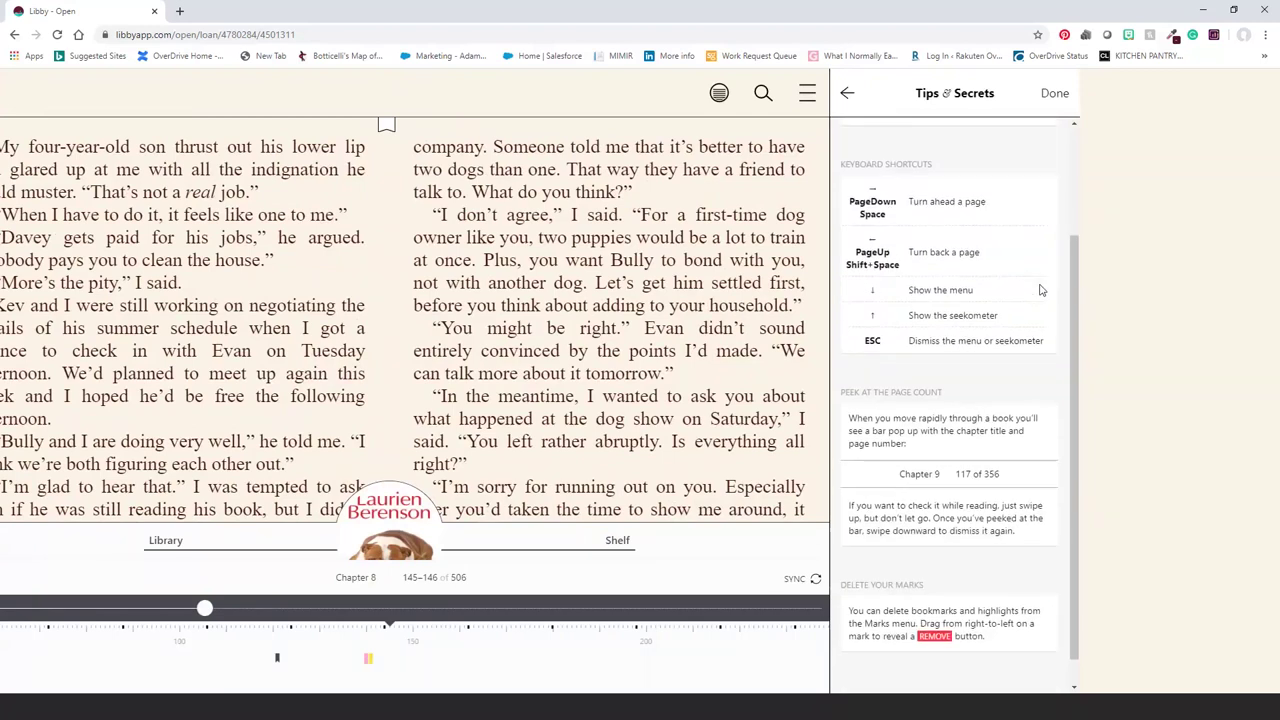
scroll(1039, 289, up, 3)
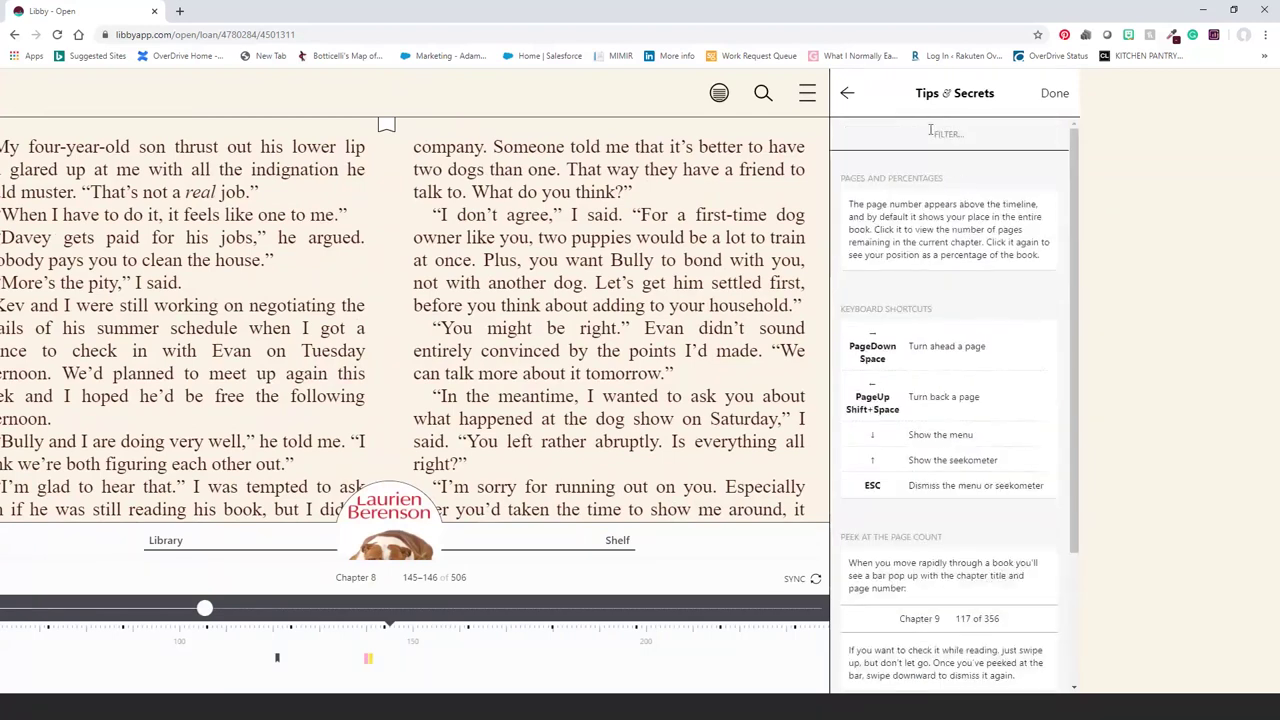
click(846, 93)
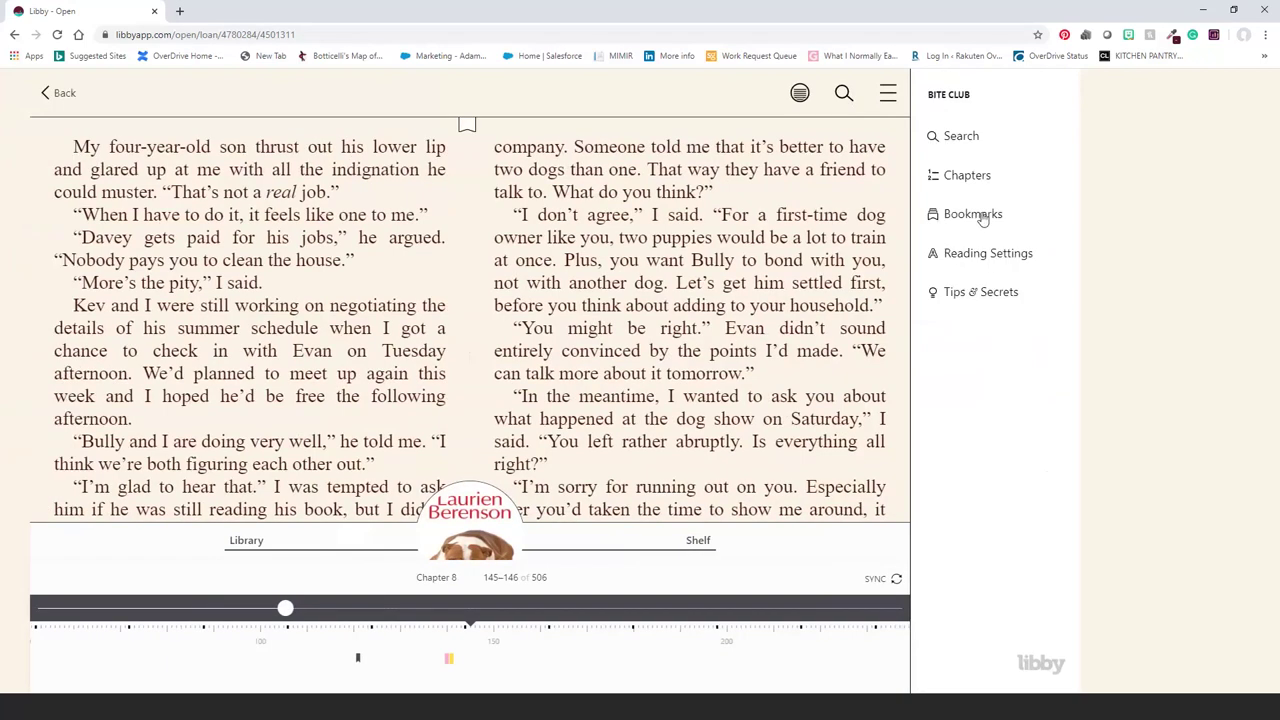
click(450, 316)
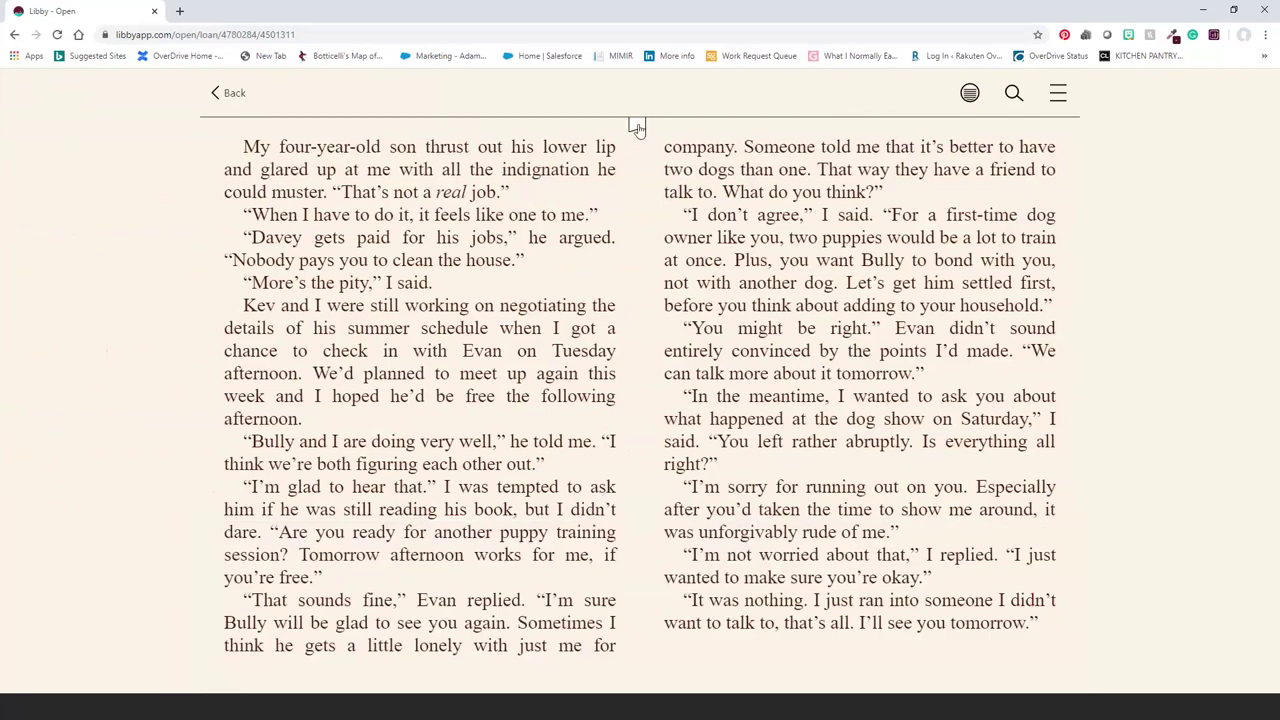
- Try bookmarking the page, then highlight the "I don't agree" paragraph in yellow with the note "Remember this later"
click(637, 130)
click(640, 140)
drag(692, 216, 1052, 311)
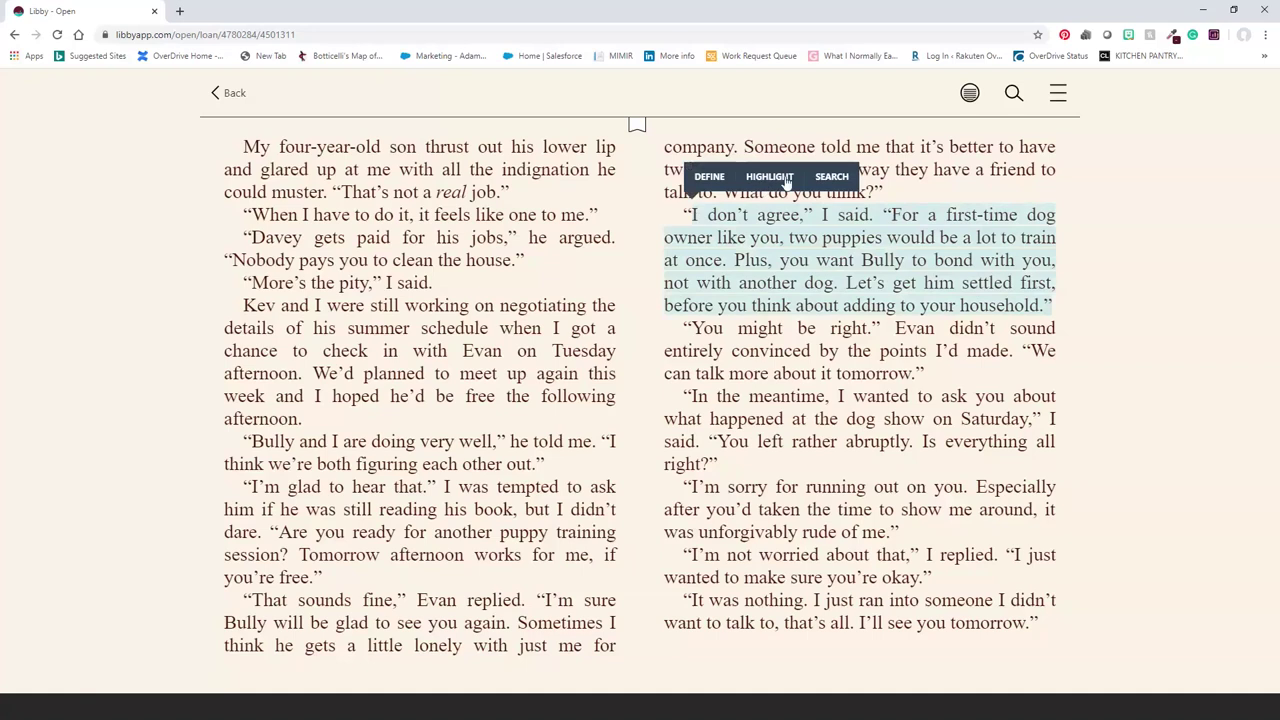
click(785, 178)
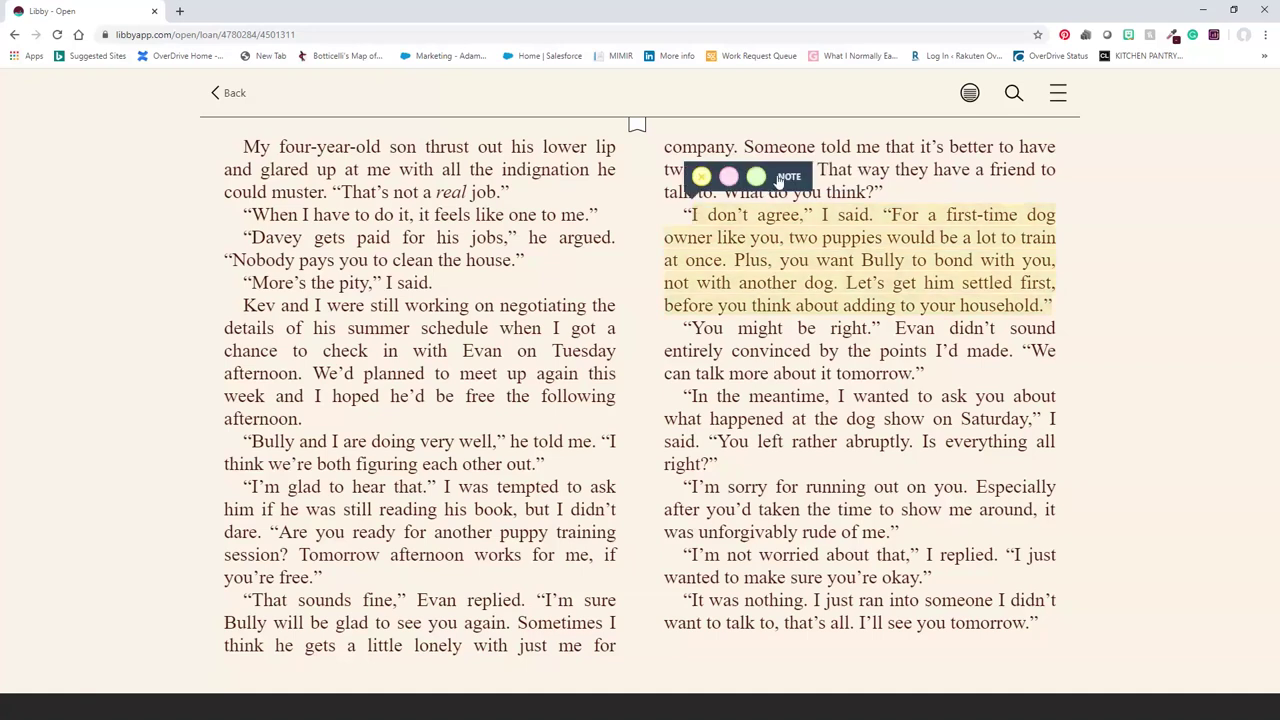
click(790, 178)
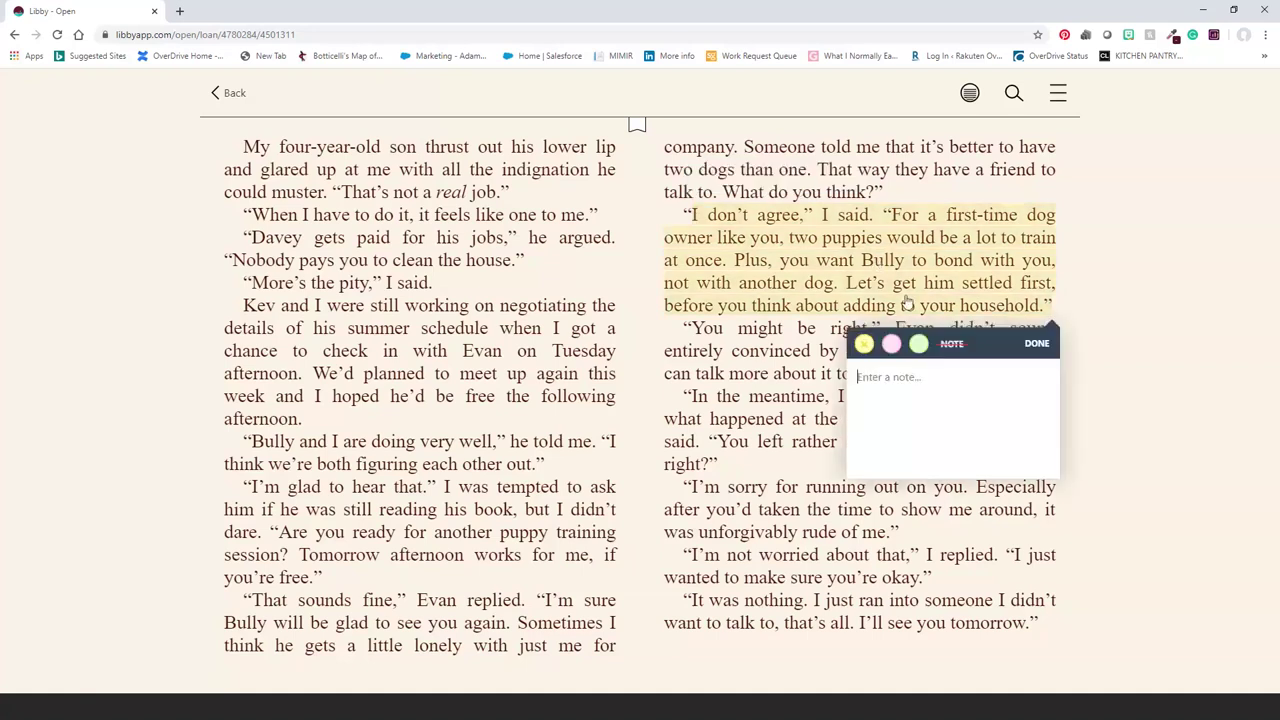
text(Remember this later)
click(1030, 346)
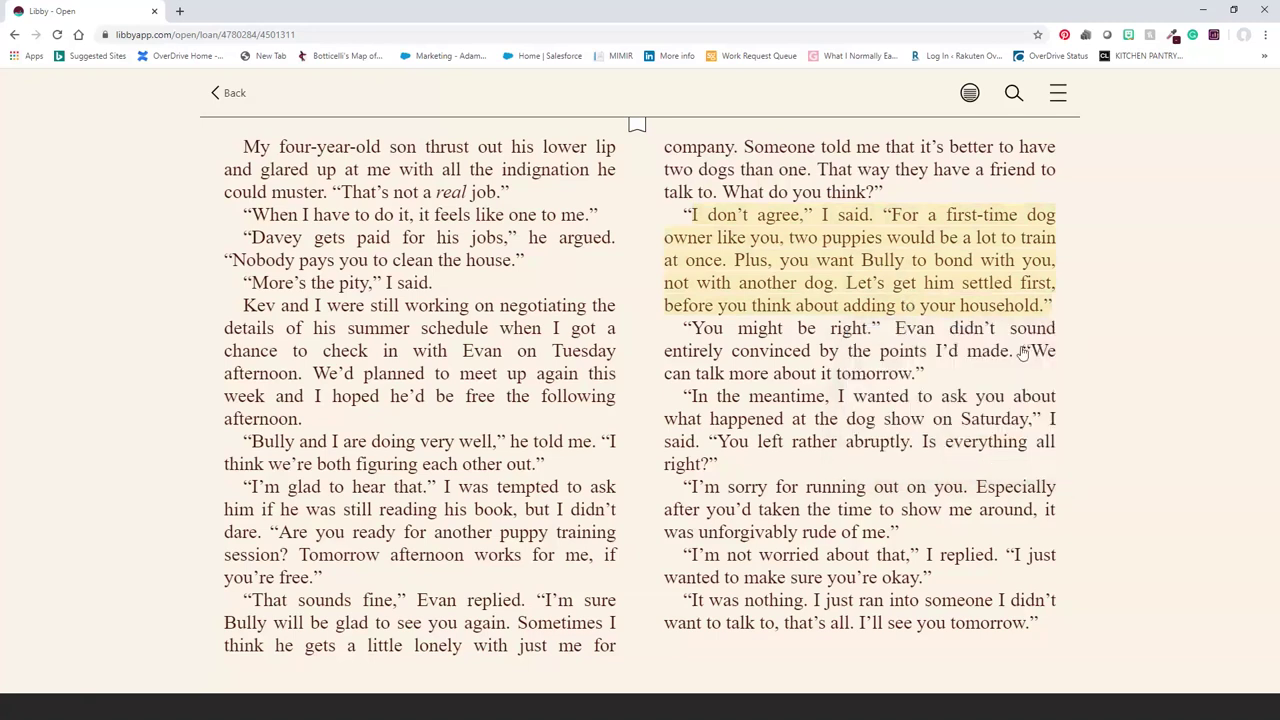
- Bookmark the current page spread and jump to the "This is an important quote!" note from the book's bookmark list
click(637, 133)
click(1060, 94)
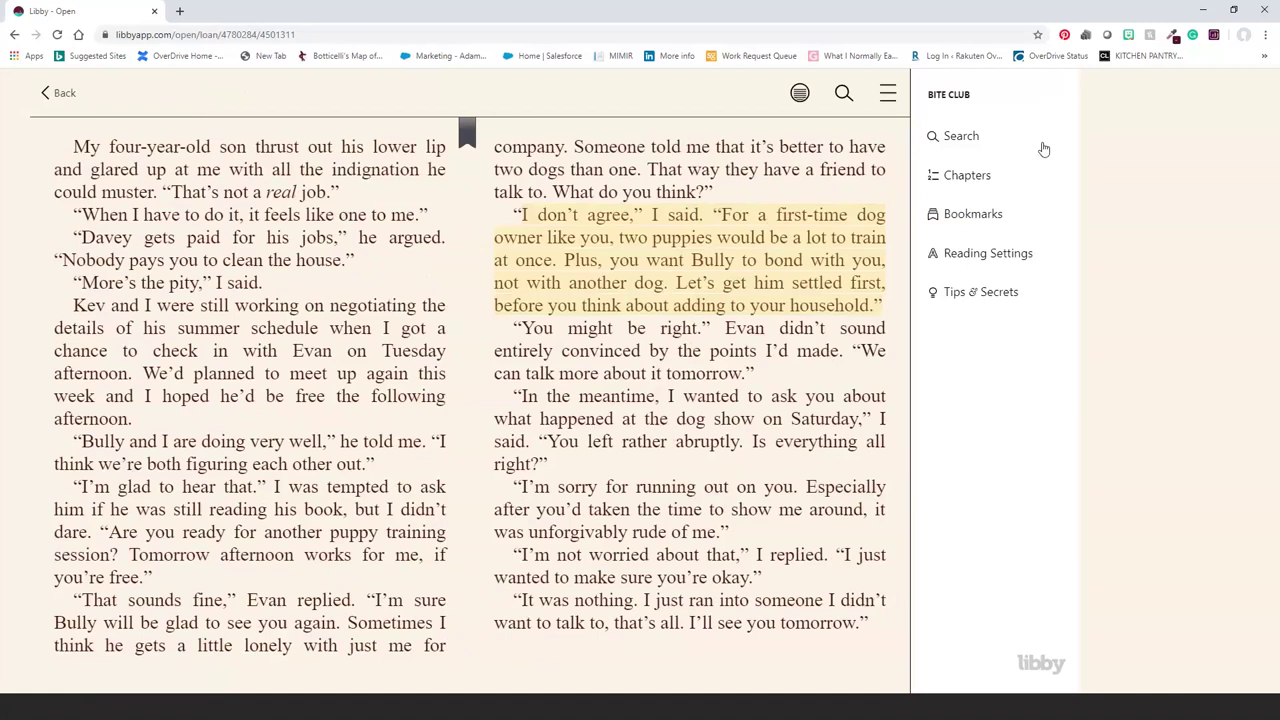
click(974, 228)
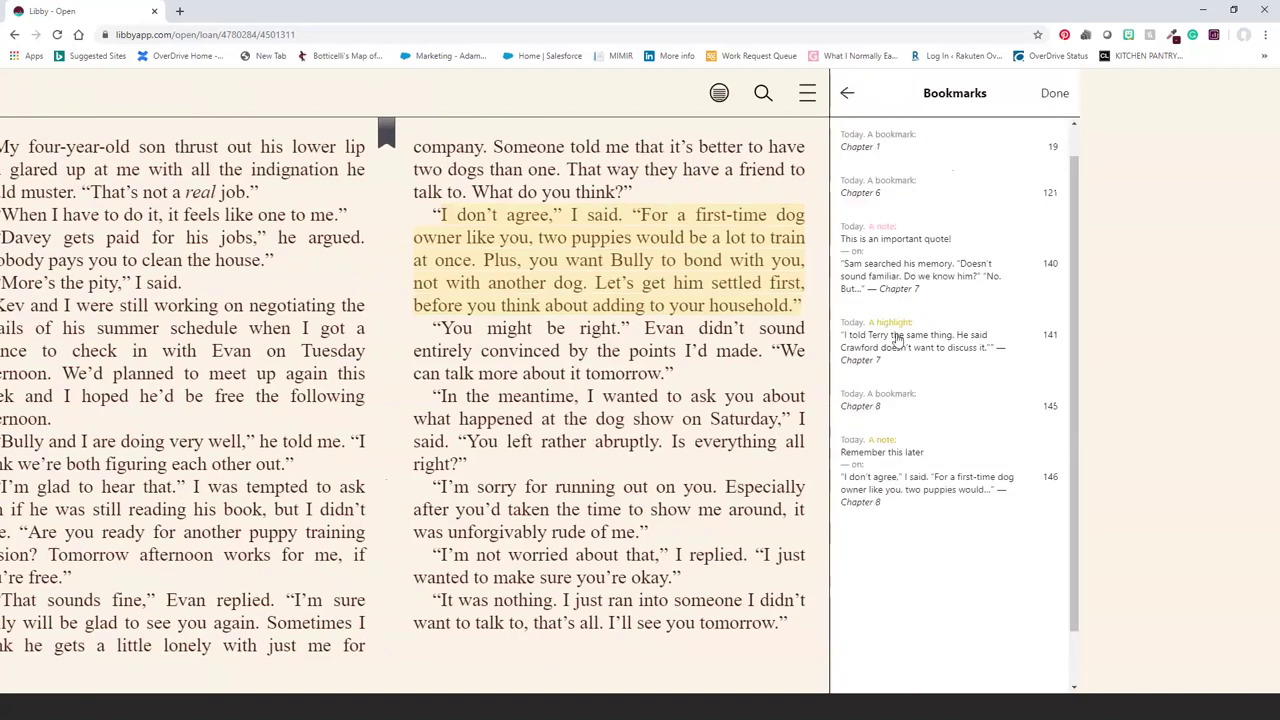
click(882, 266)
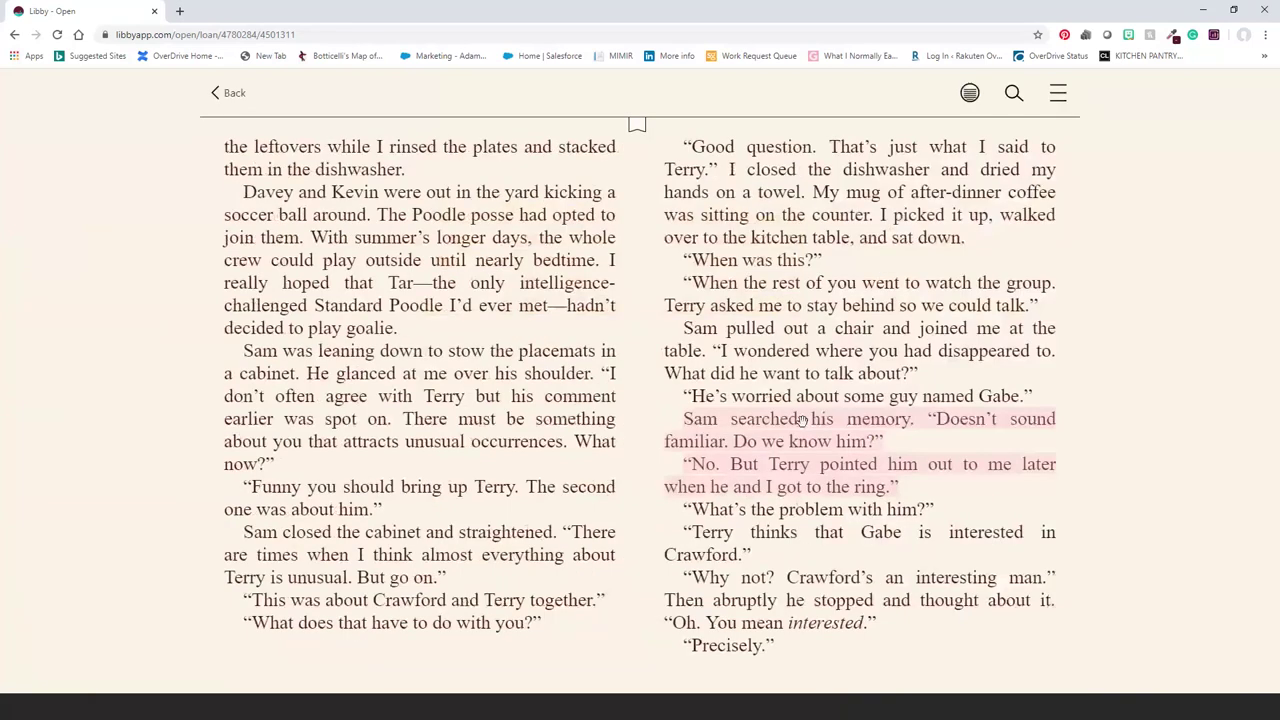
- Return to the Chapter 8 note "Remember this later" through the book's bookmark list
click(1066, 97)
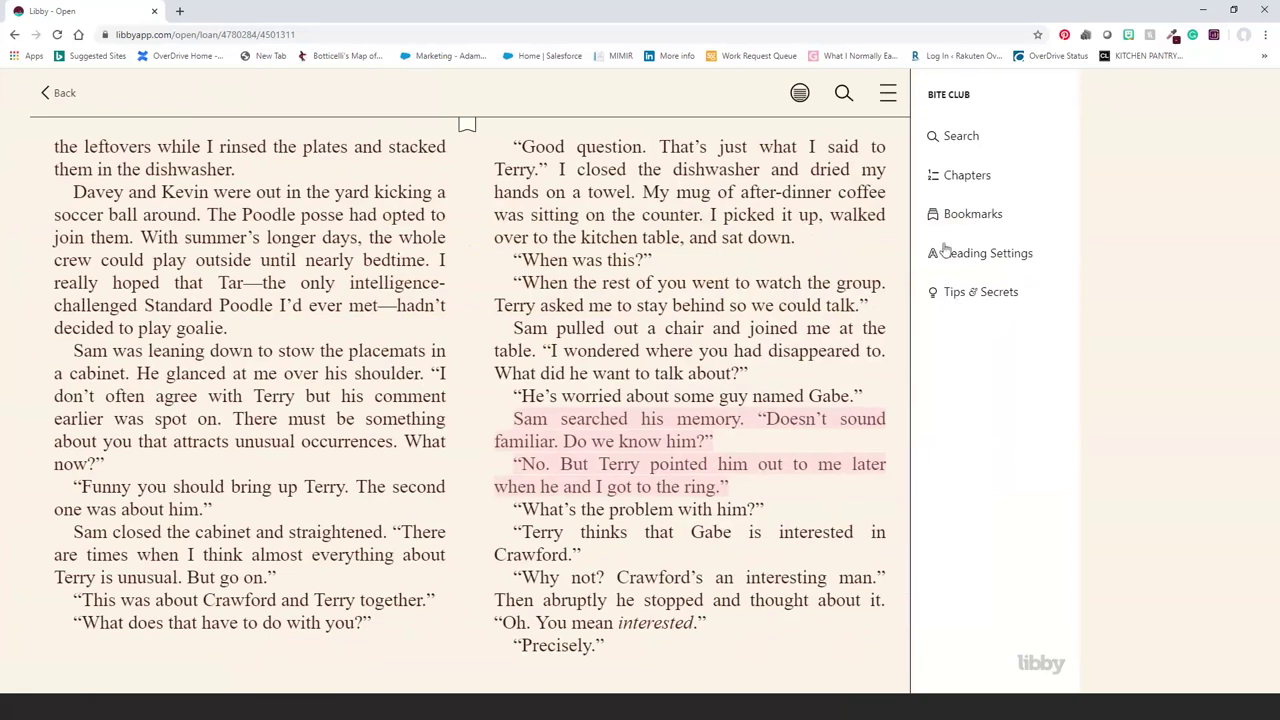
click(971, 214)
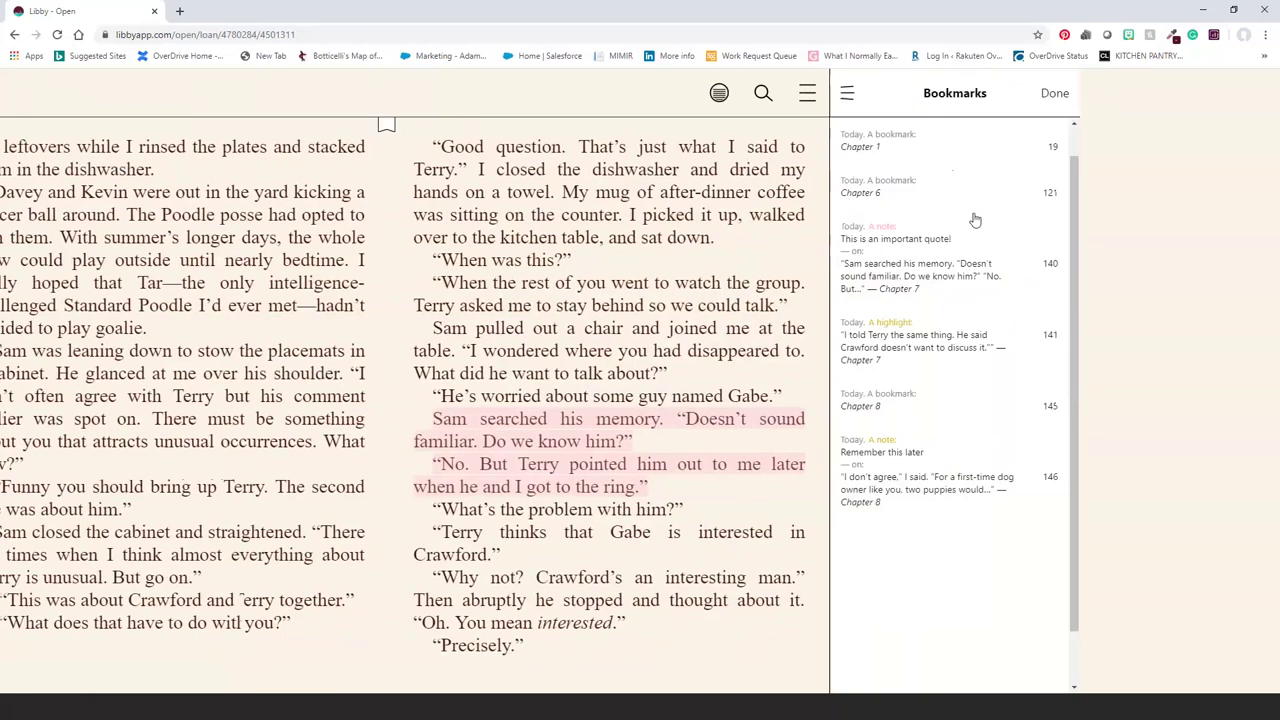
click(893, 472)
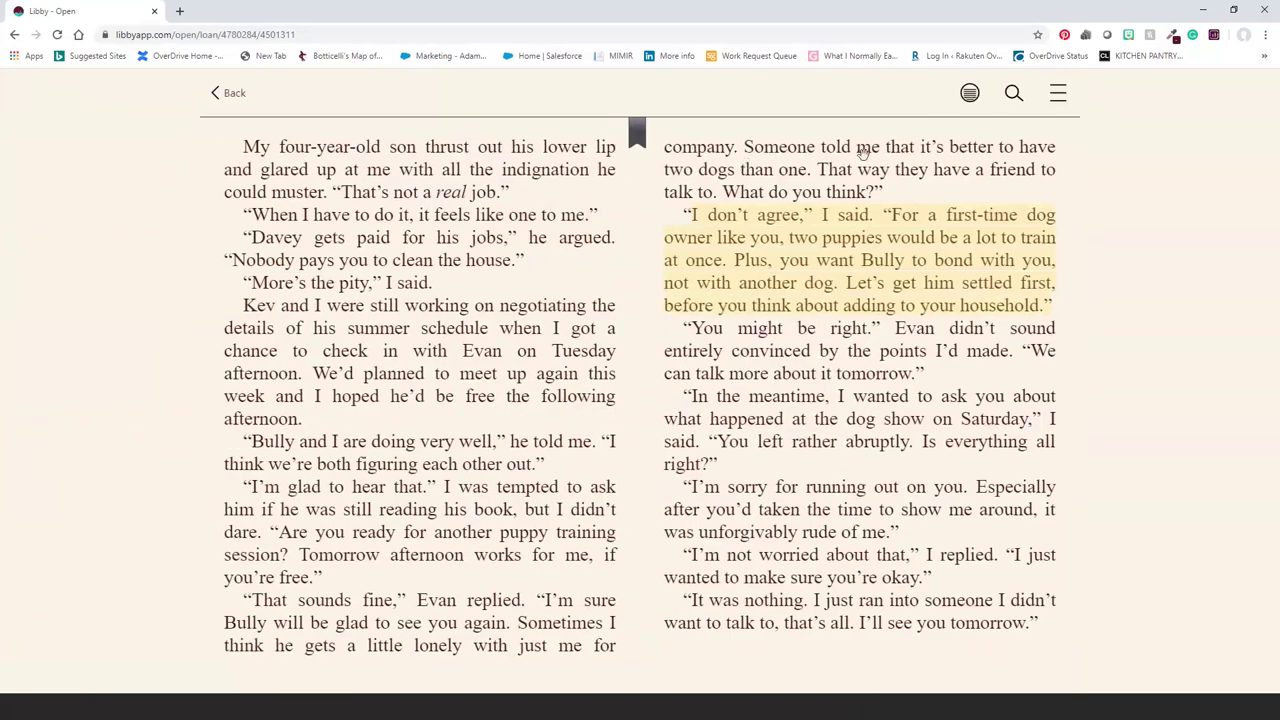
- Try the reader's page display toggle and view the in-book search without entering a query
click(969, 94)
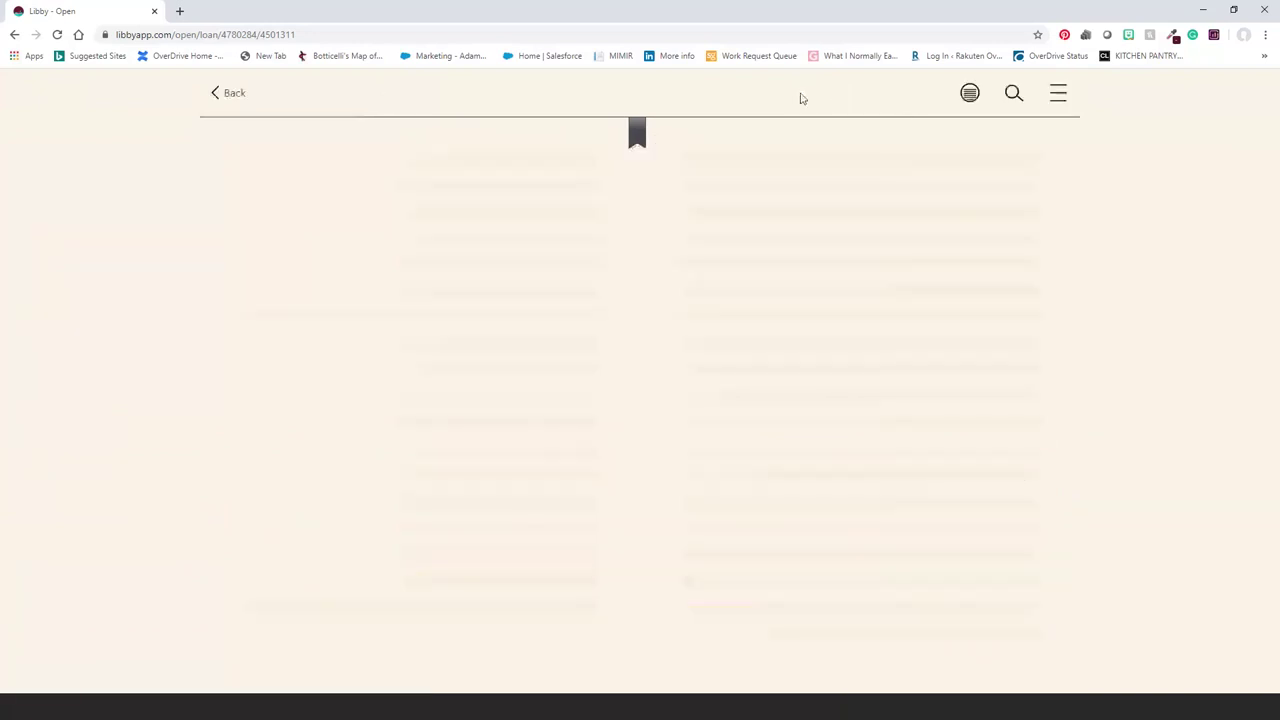
click(1015, 97)
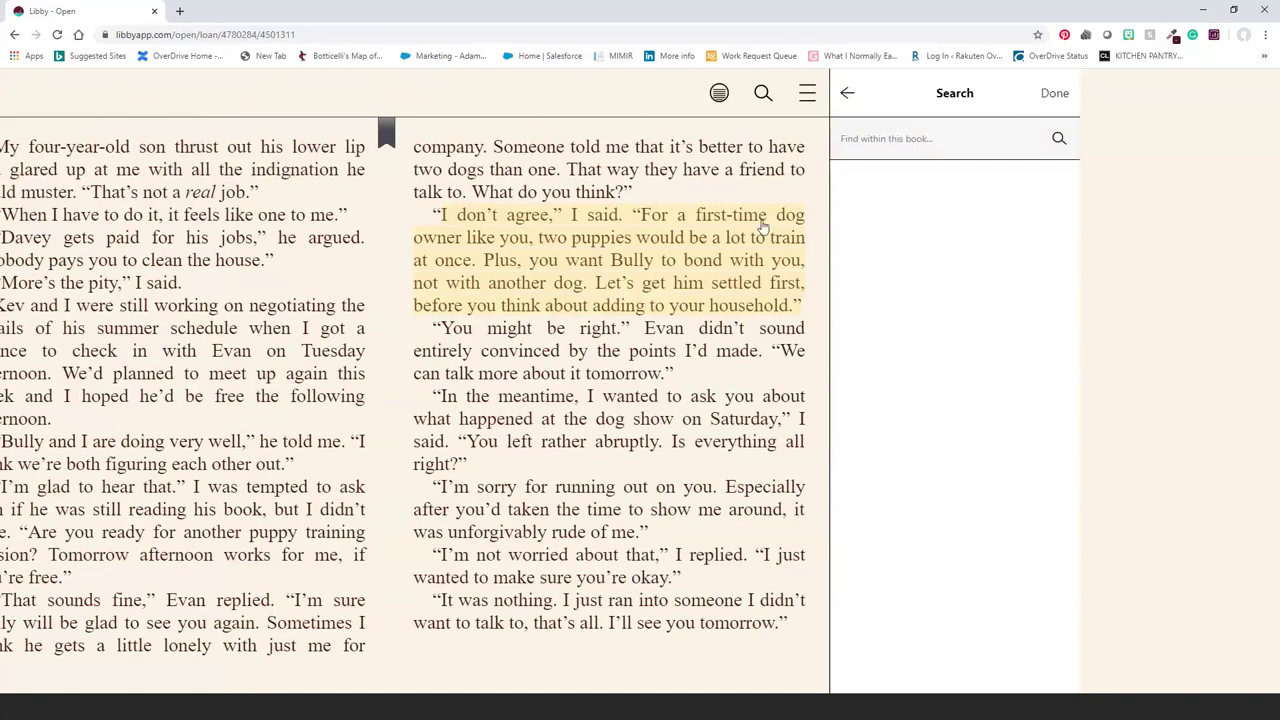
click(578, 442)
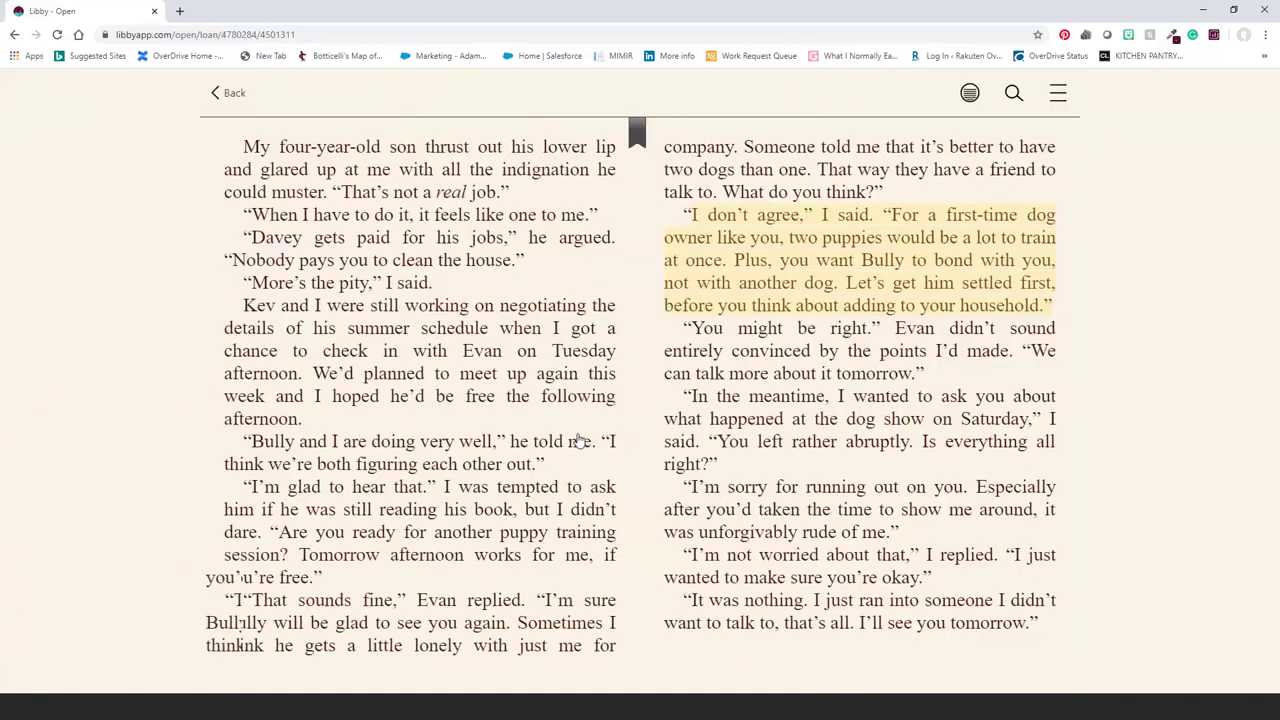
- Show the selection options for the word "planned" without applying any of them
double_click(395, 375)
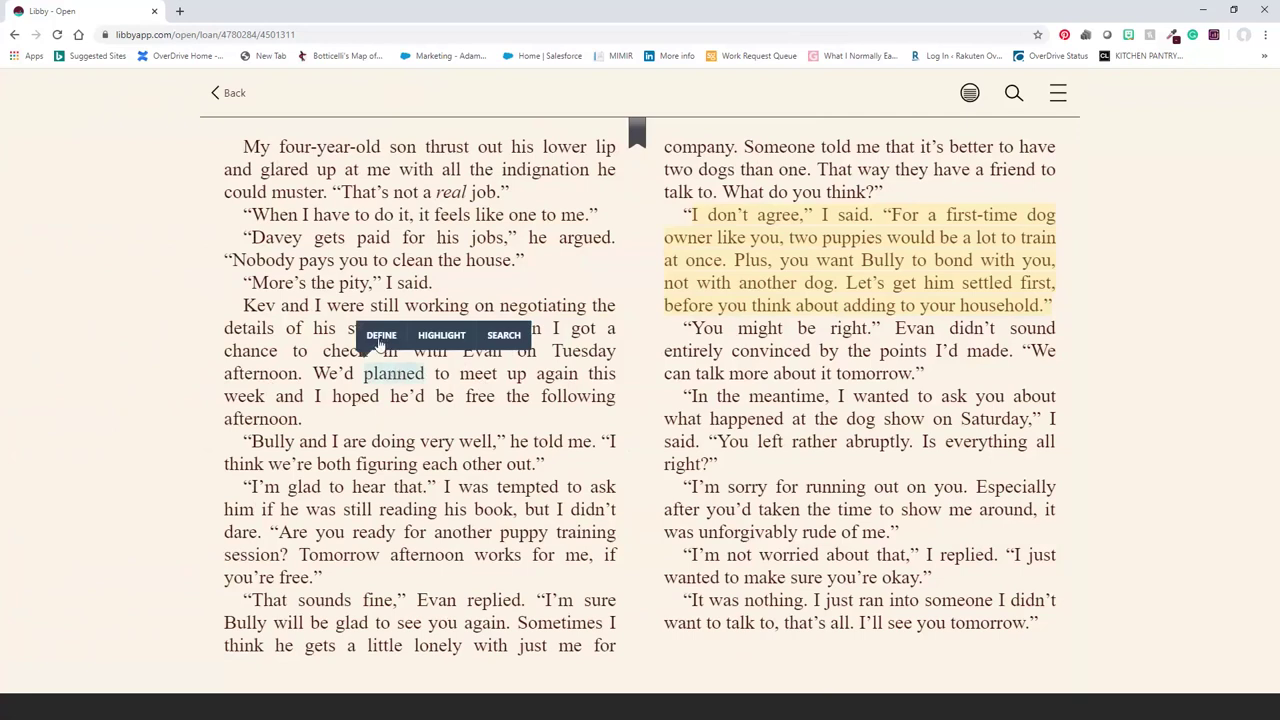
click(641, 393)
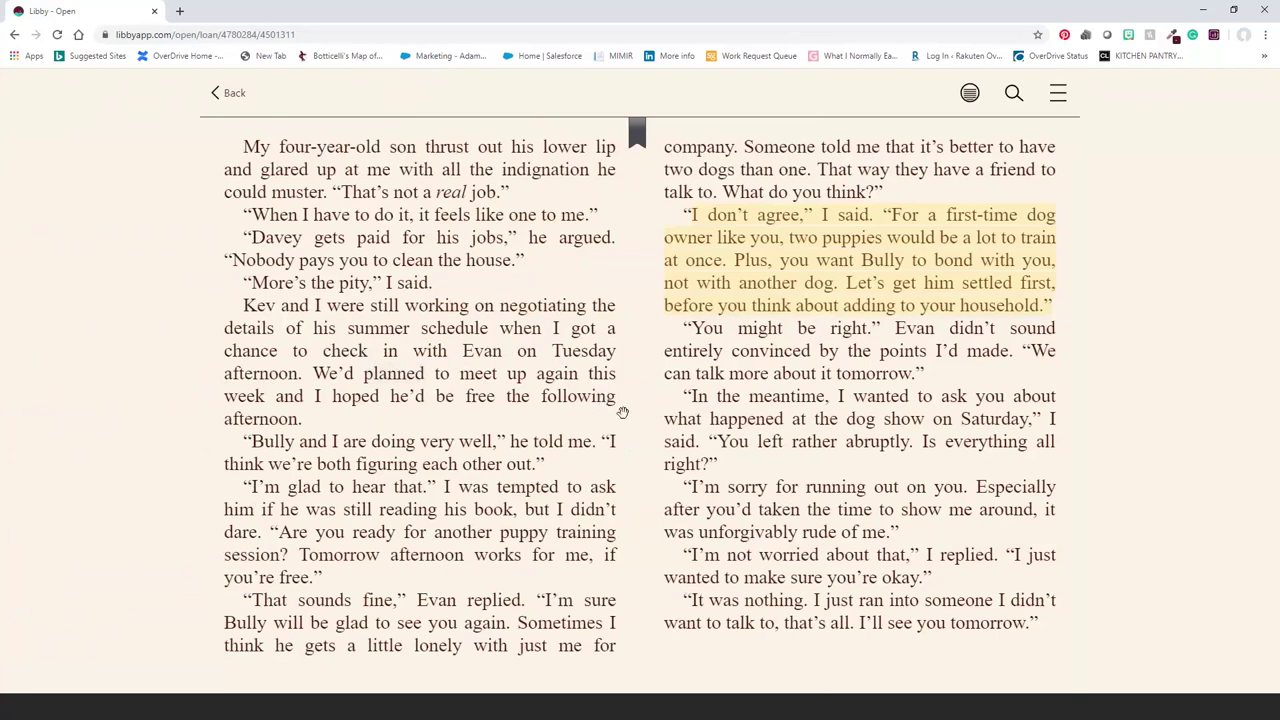
- Return to the loans on the shelf, open the Akata Warrior audiobook, and start playback
click(631, 390)
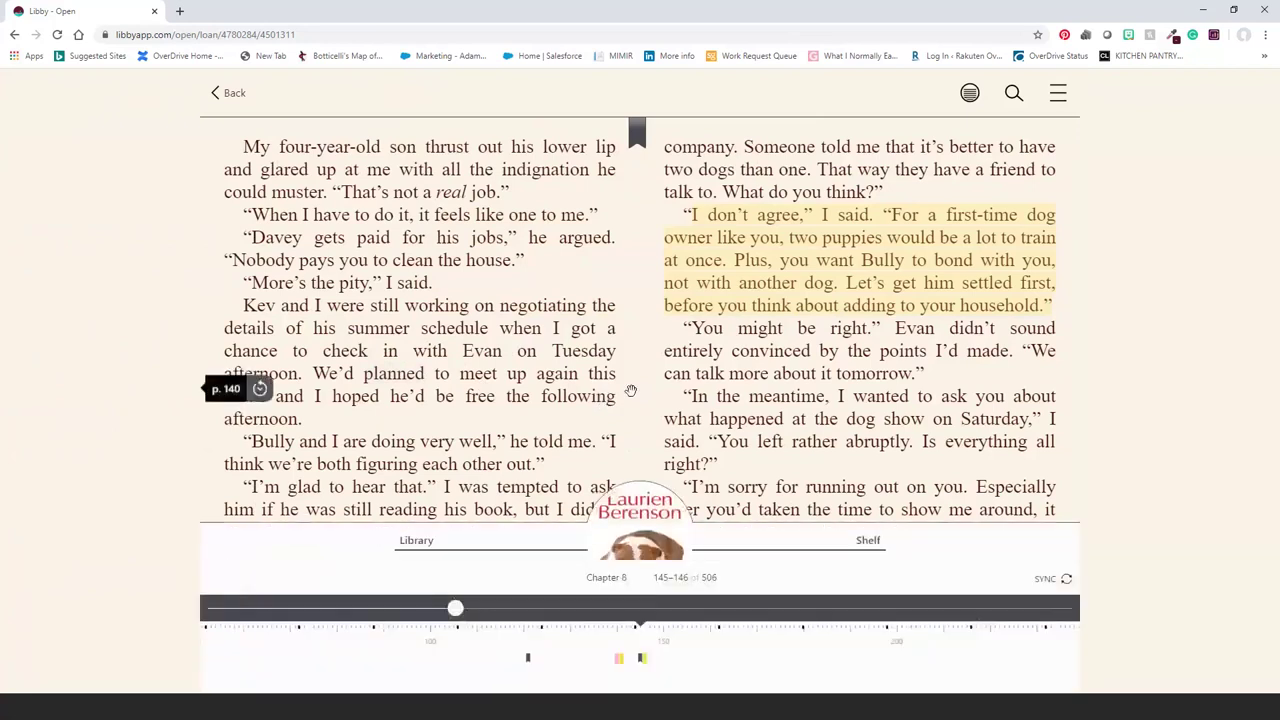
click(869, 541)
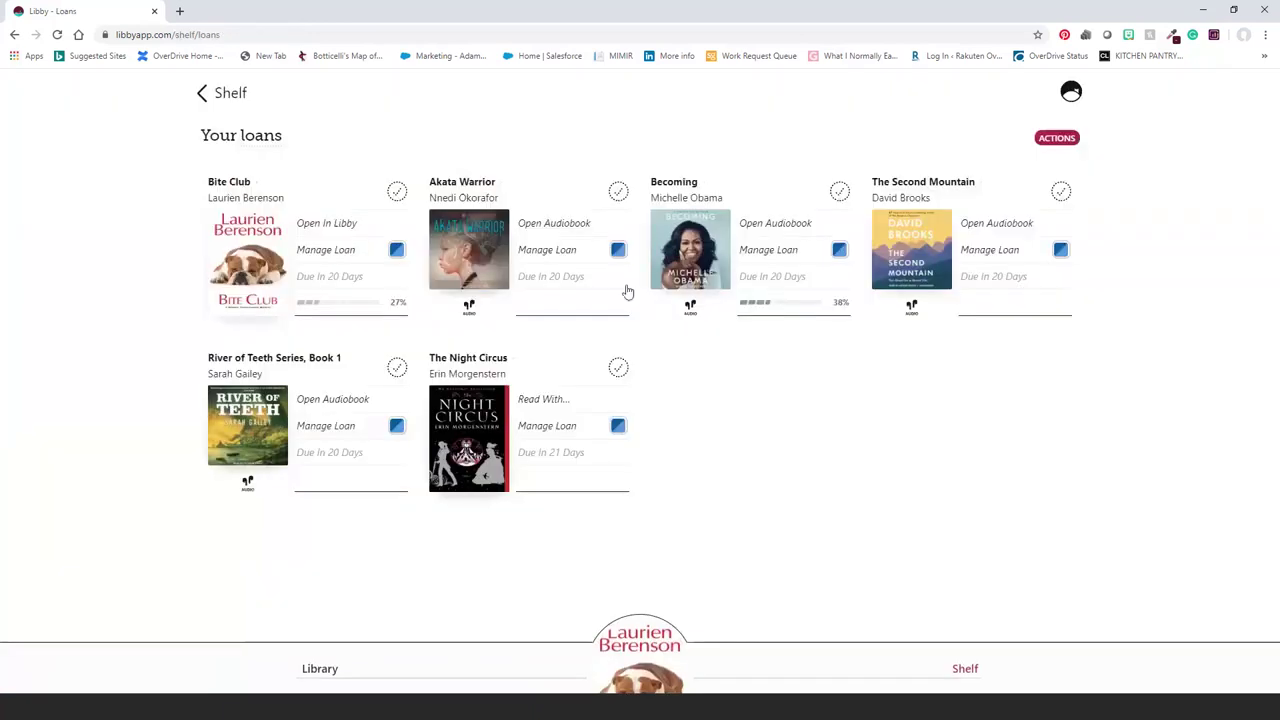
click(547, 226)
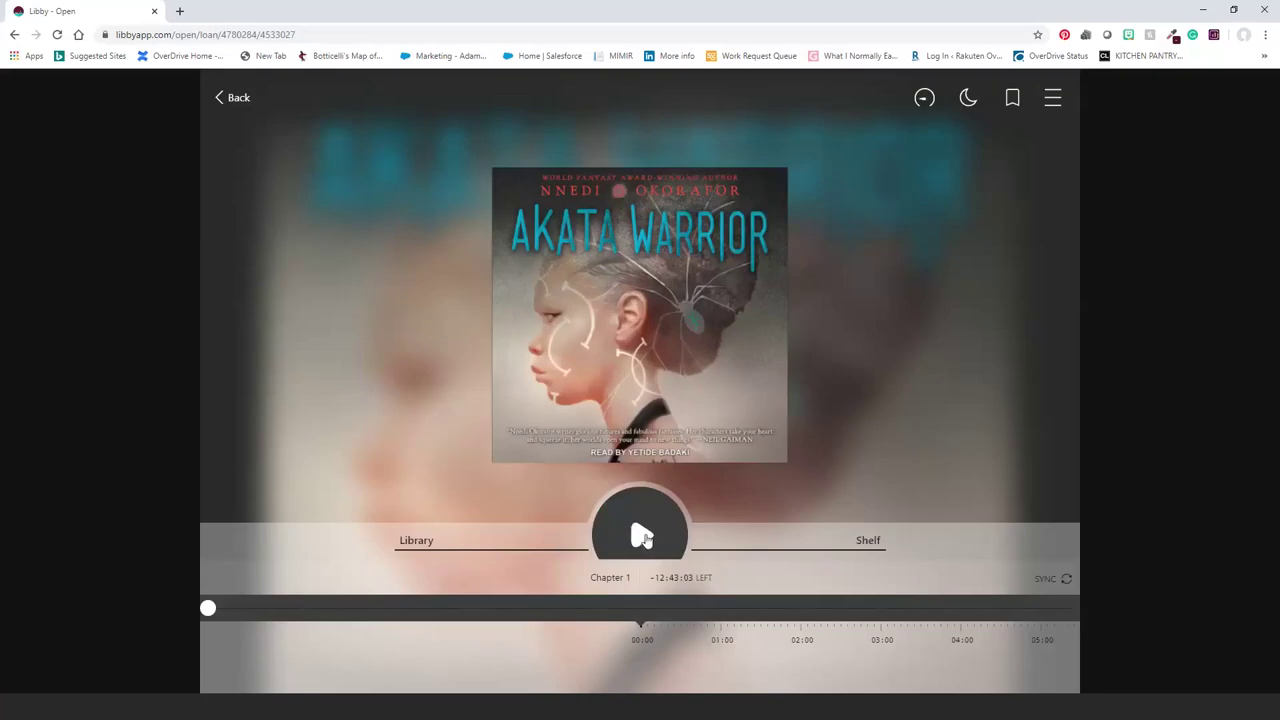
click(642, 538)
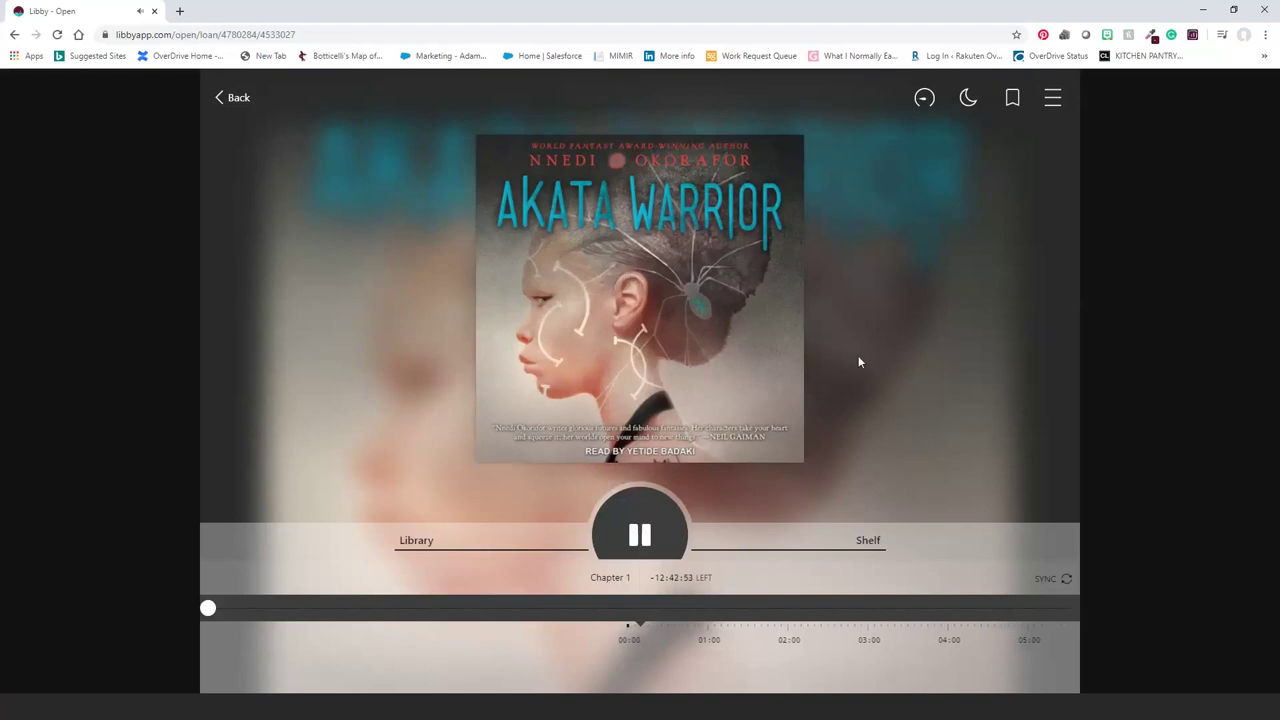
- Set the audiobook's playback speed to 1.4x
click(925, 100)
click(925, 100)
click(926, 102)
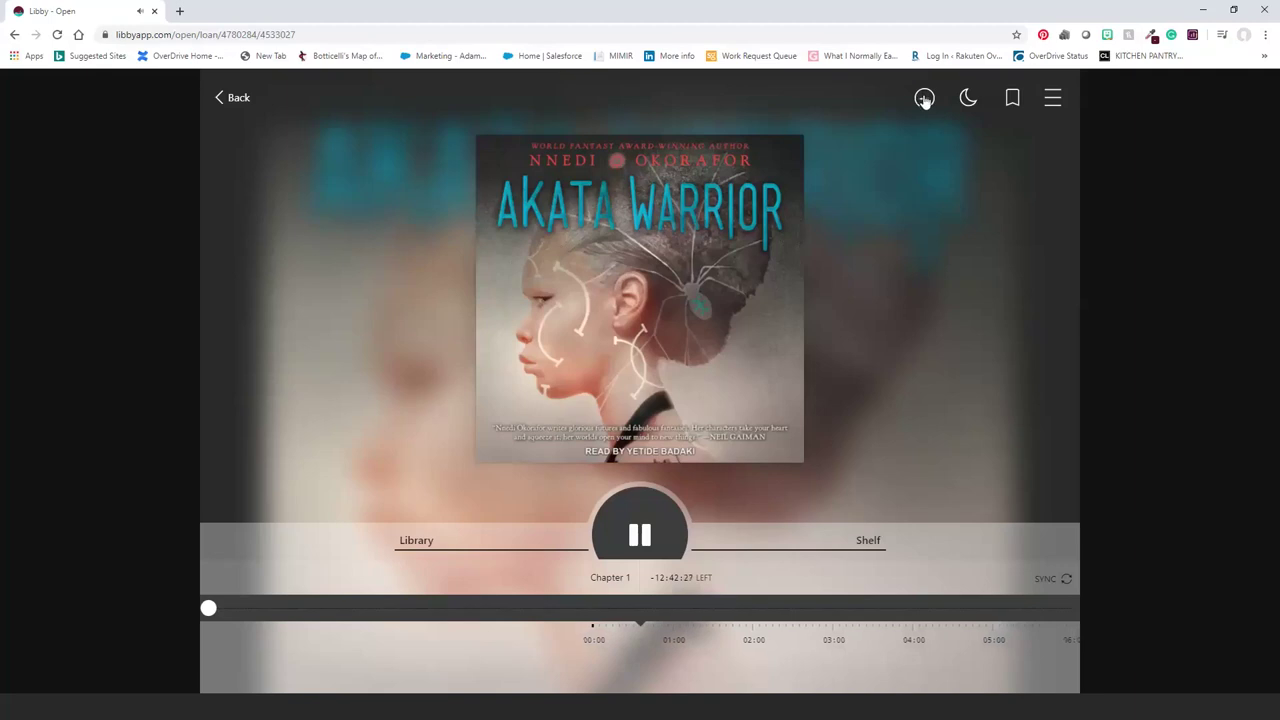
drag(926, 102, 944, 312)
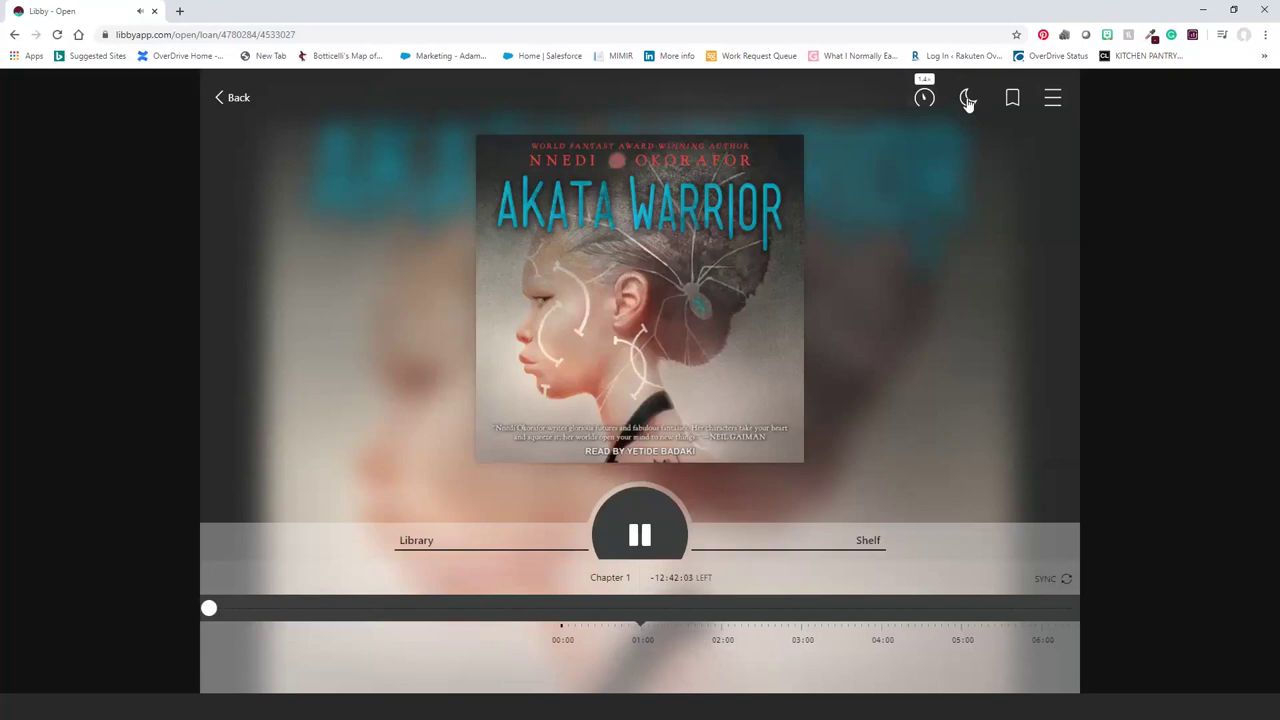
- Try a 23-minute sleep timer on the audiobook and turn the timer off again
drag(967, 103, 972, 228)
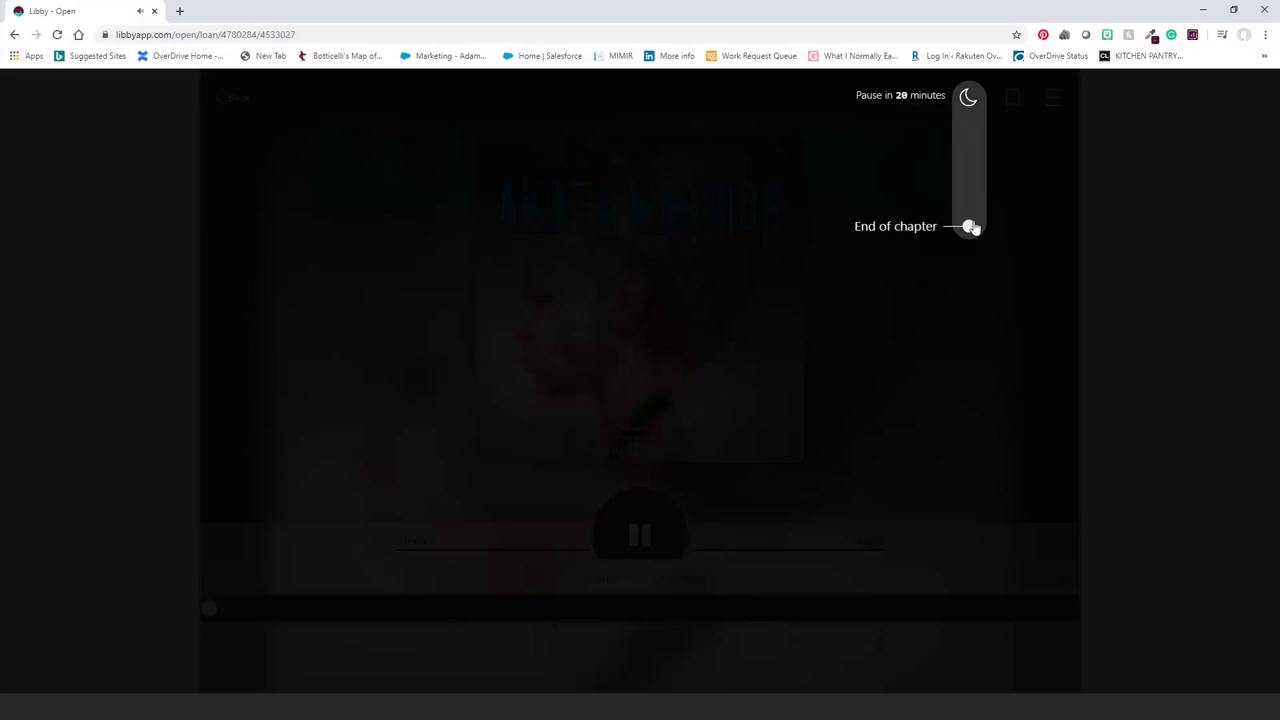
drag(972, 228, 974, 223)
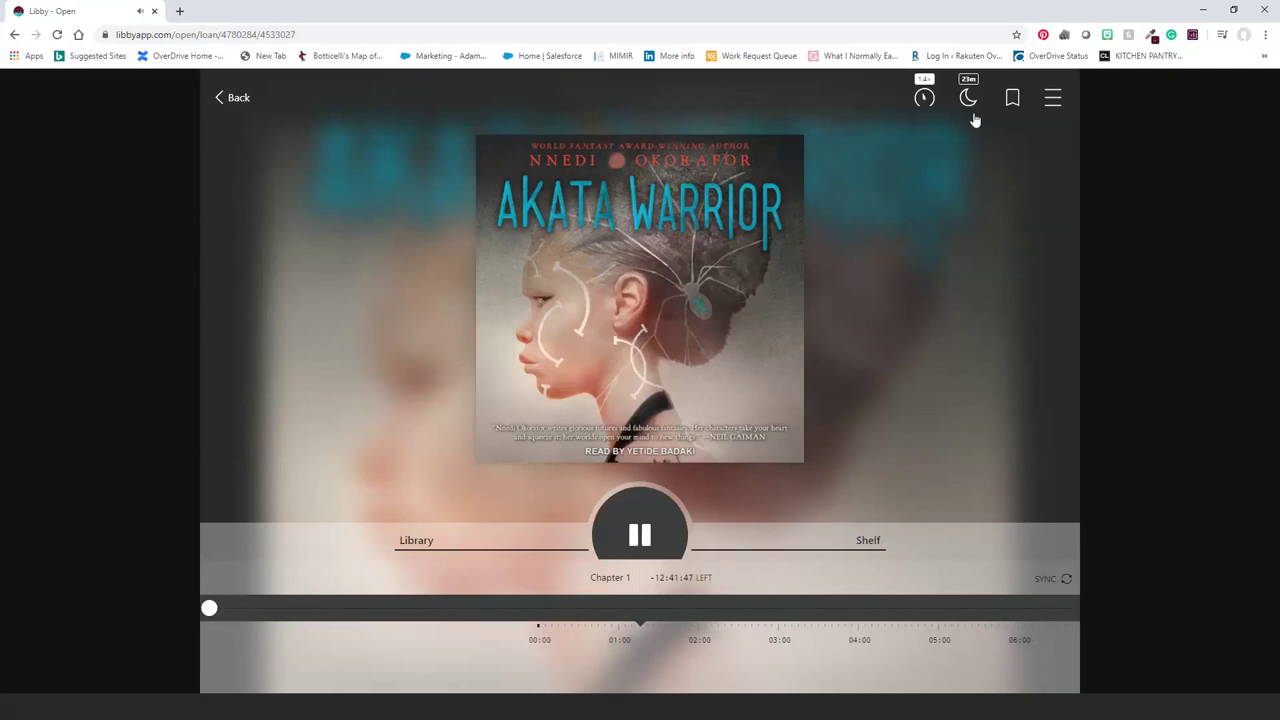
mouse_move(968, 126)
mouse_down()
mouse_move(970, 348)
mouse_move(976, 102)
mouse_up()
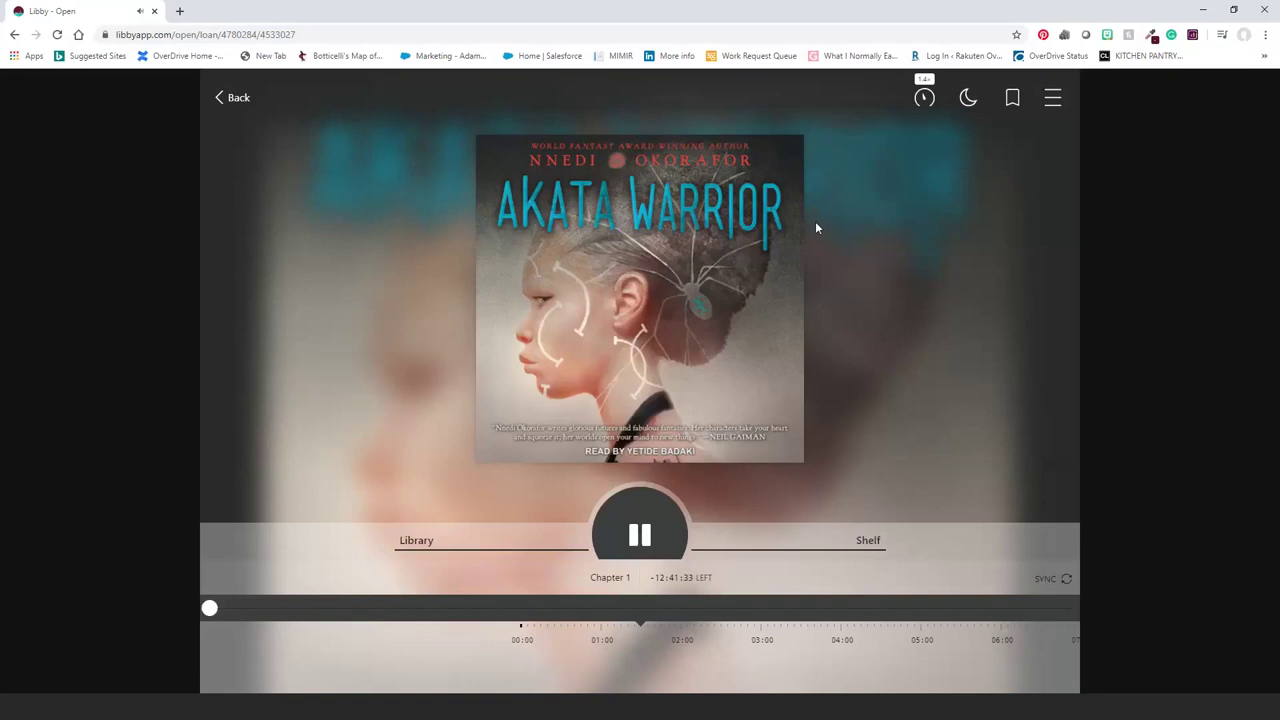
- Bookmark the current spot in Chapter 1 of the audiobook and turn the bookmark into a yellow highlight
click(1012, 100)
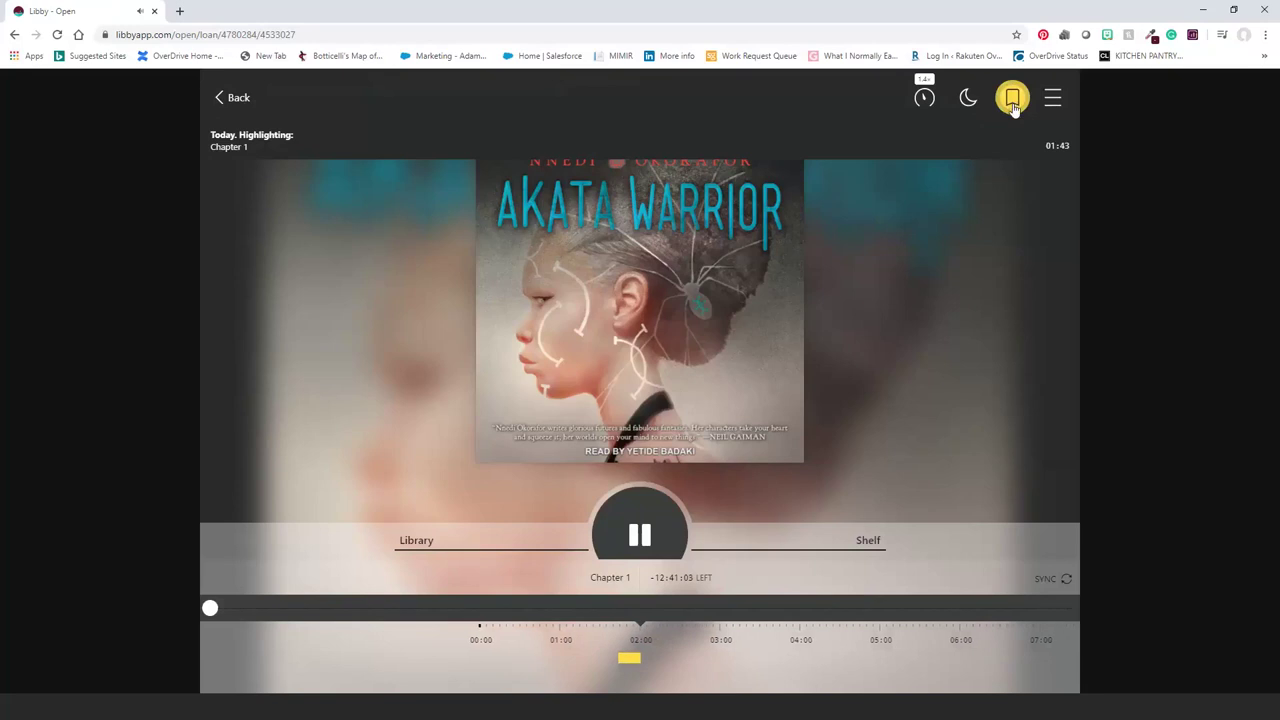
click(1012, 102)
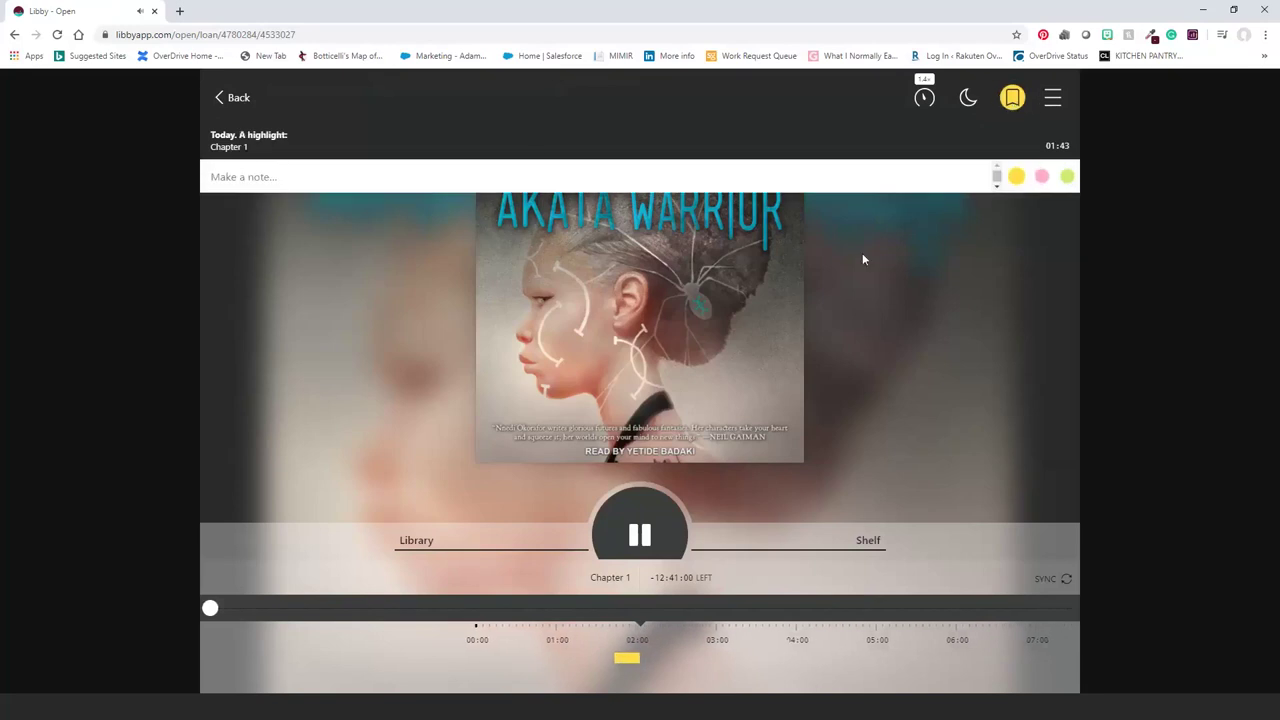
click(523, 174)
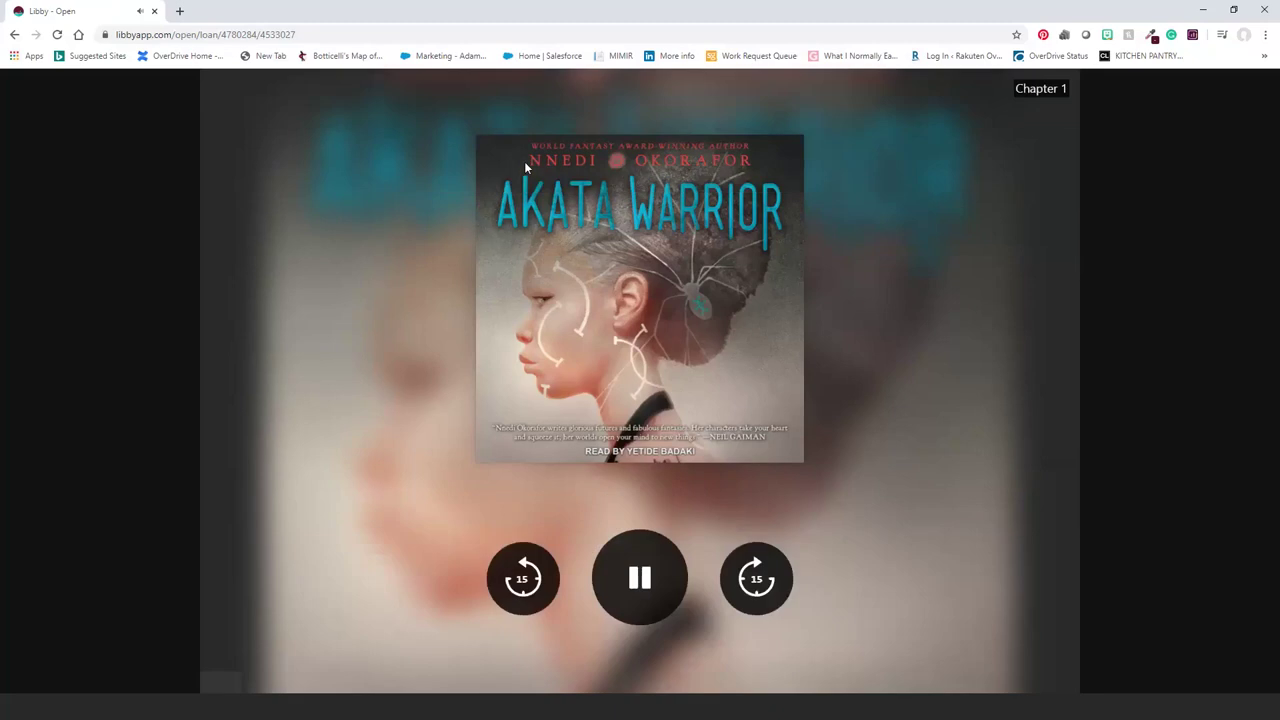
click(617, 317)
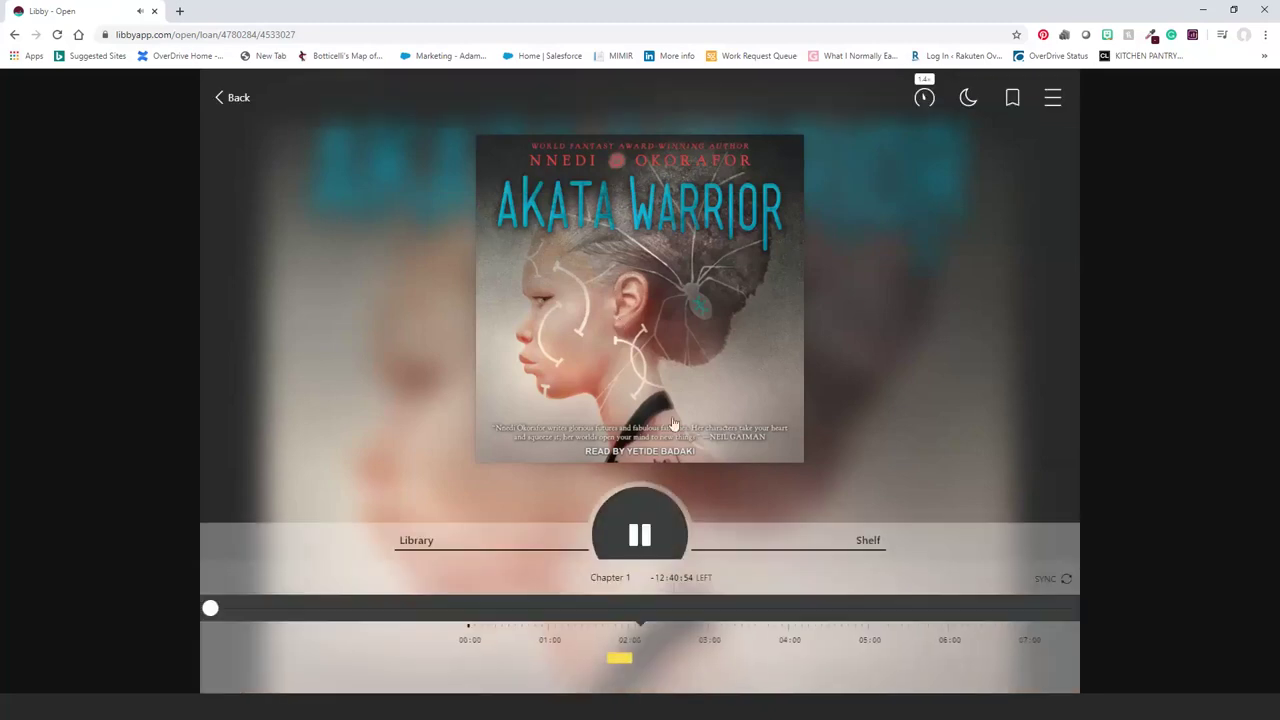
- Jump to the saved Chapter 1 highlight from the audiobook's bookmarks list and change its color to pink
click(1055, 98)
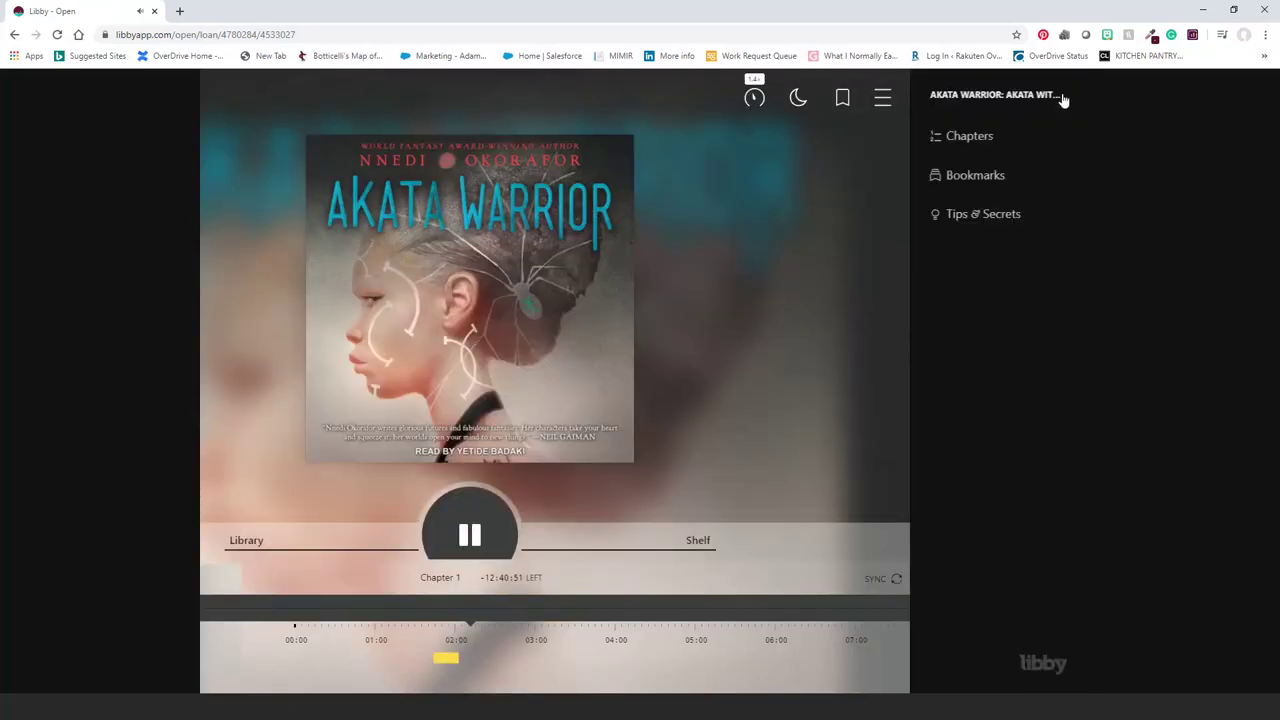
click(974, 177)
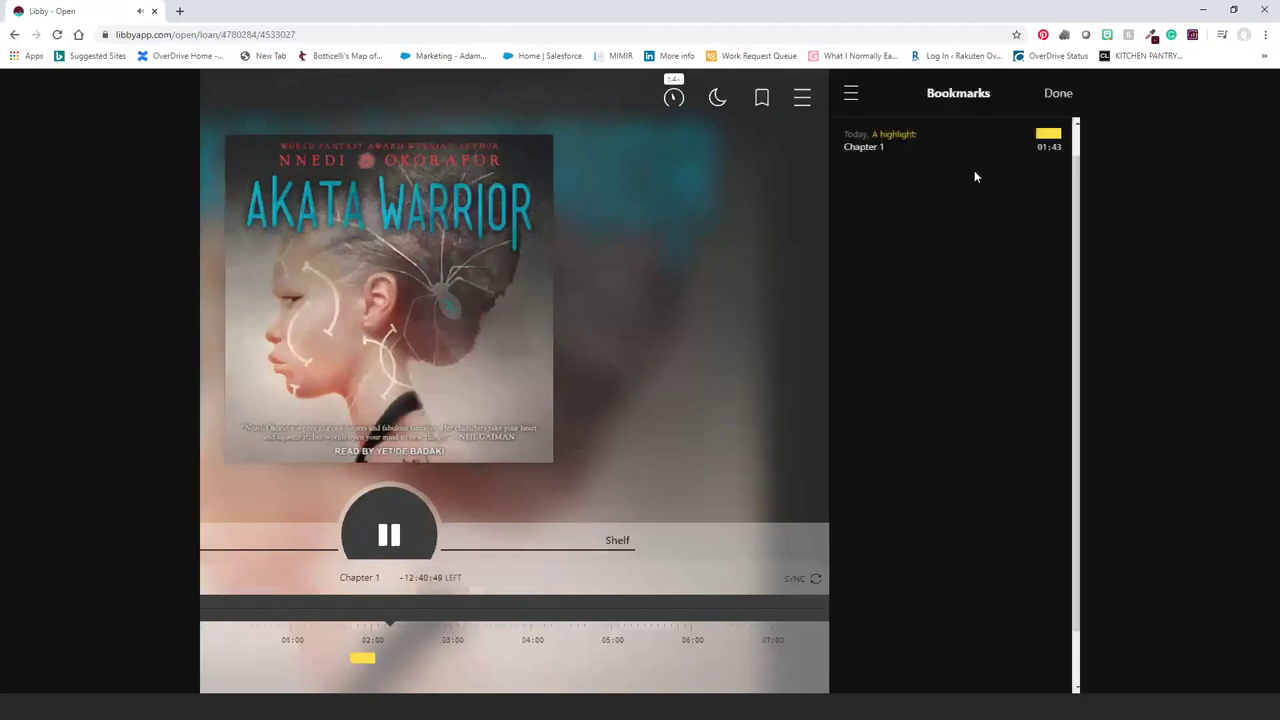
click(1030, 142)
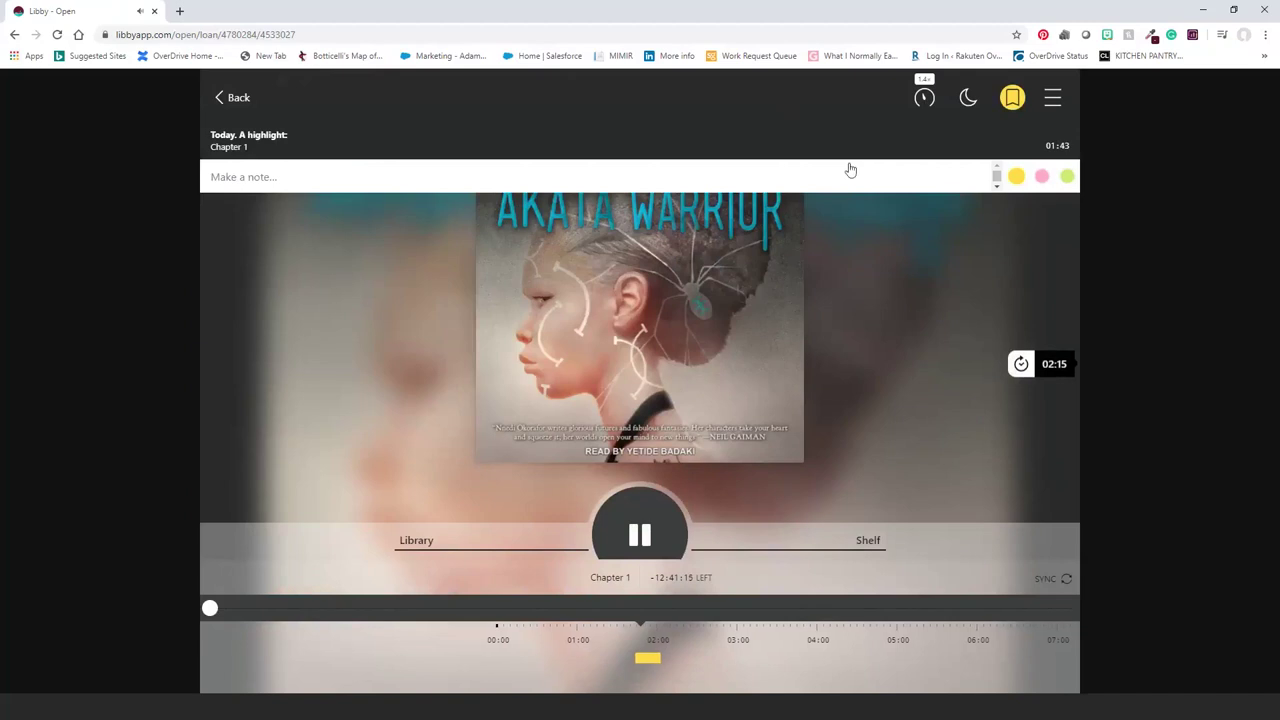
click(1042, 177)
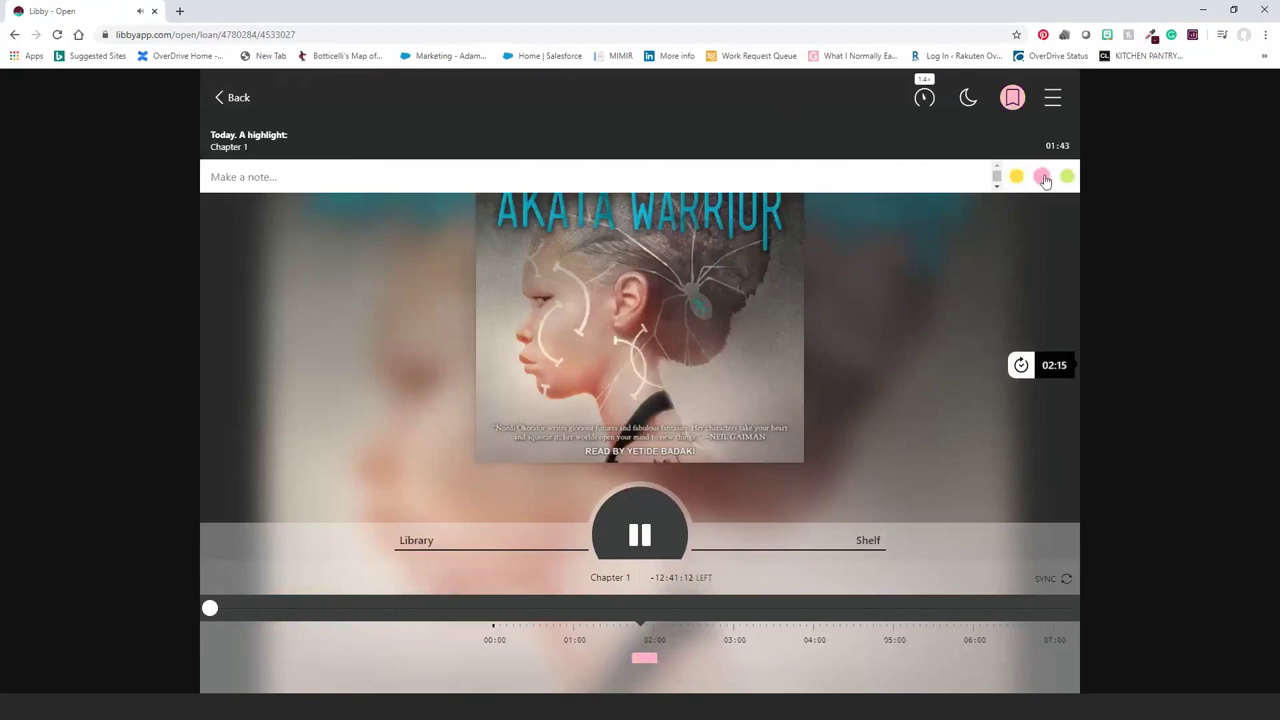
click(620, 375)
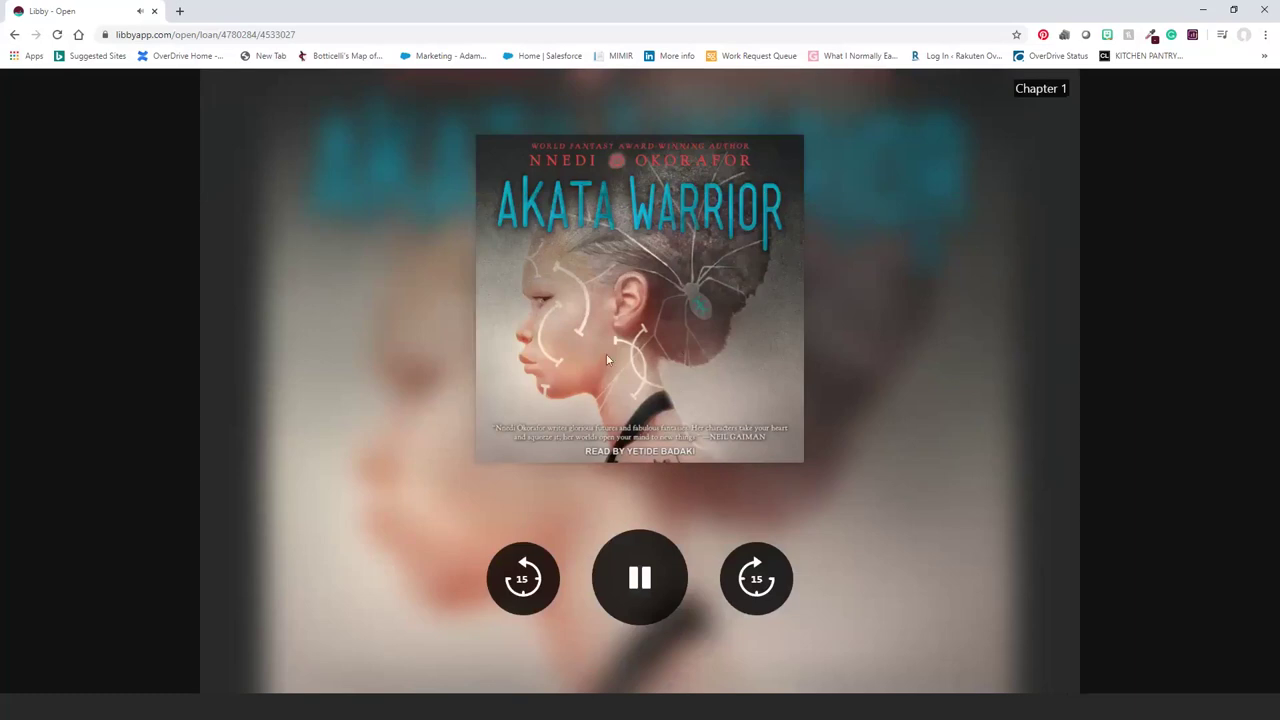
click(633, 374)
click(616, 350)
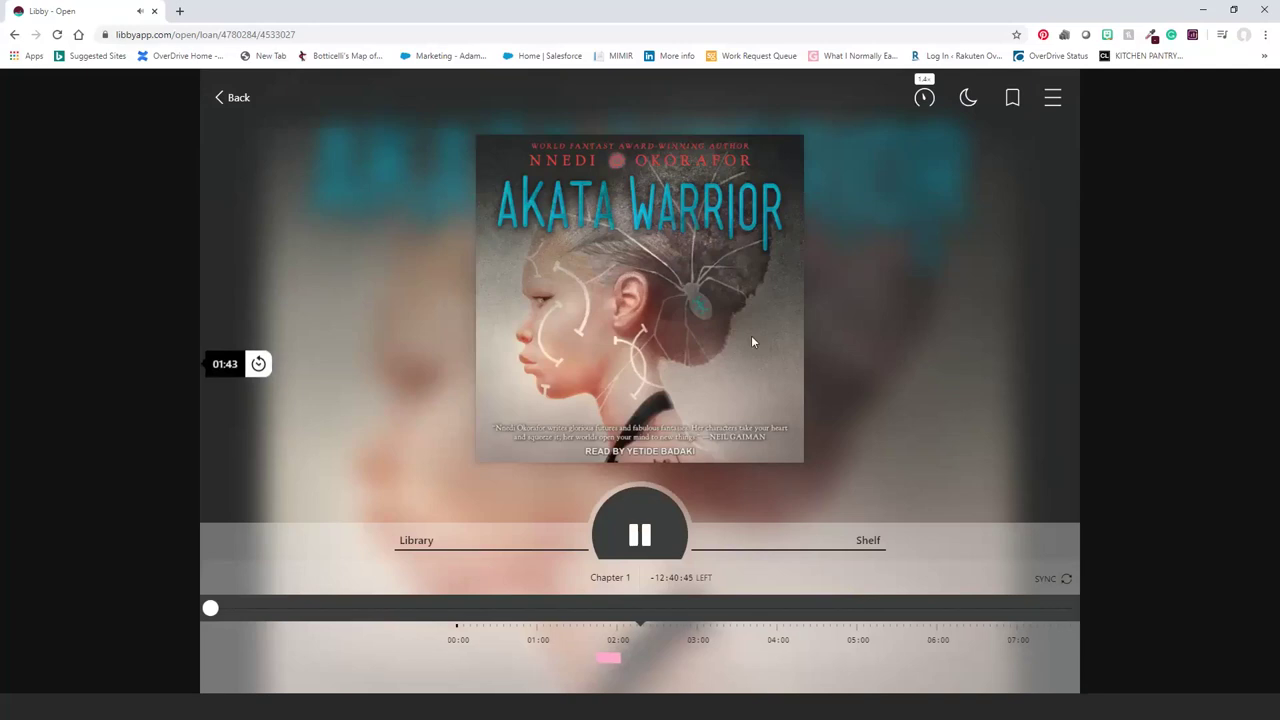
mouse_move(753, 342)
mouse_down()
mouse_move(364, 332)
mouse_move(703, 358)
mouse_move(993, 358)
mouse_move(745, 348)
mouse_up()
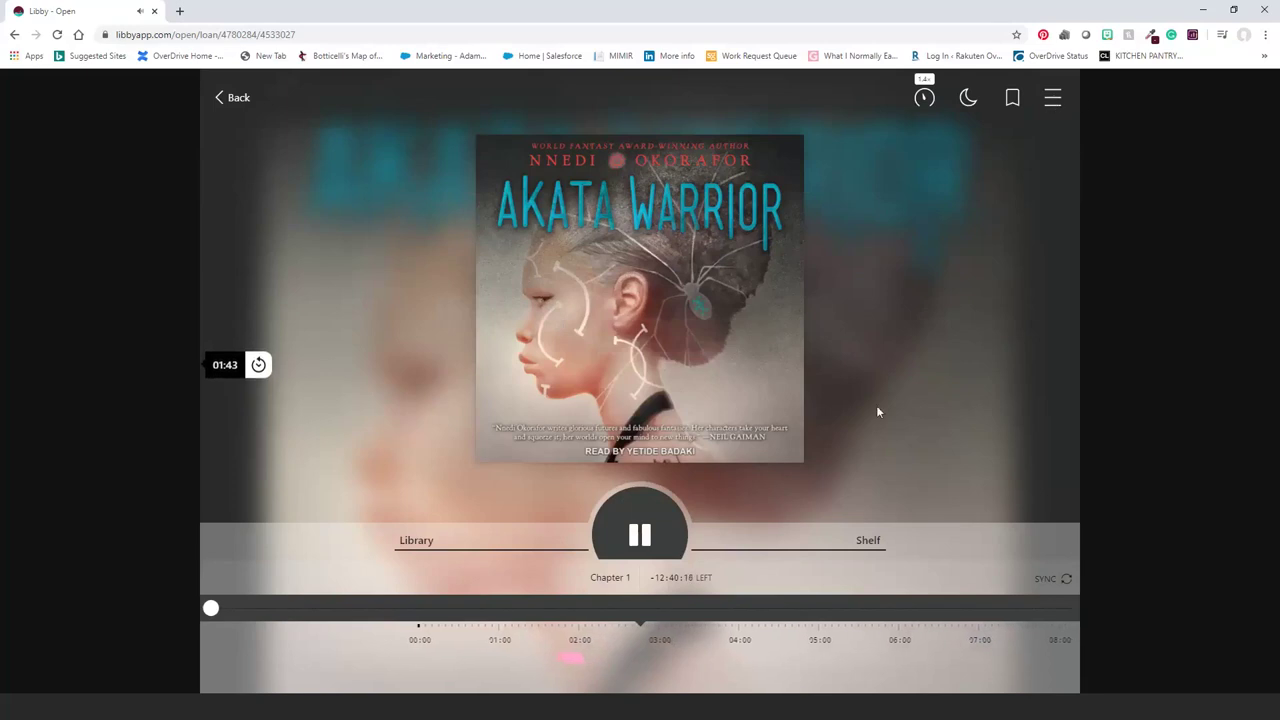
- Cycle the audiobook's progress display through time elapsed and time left in chapter to the percentage
click(680, 586)
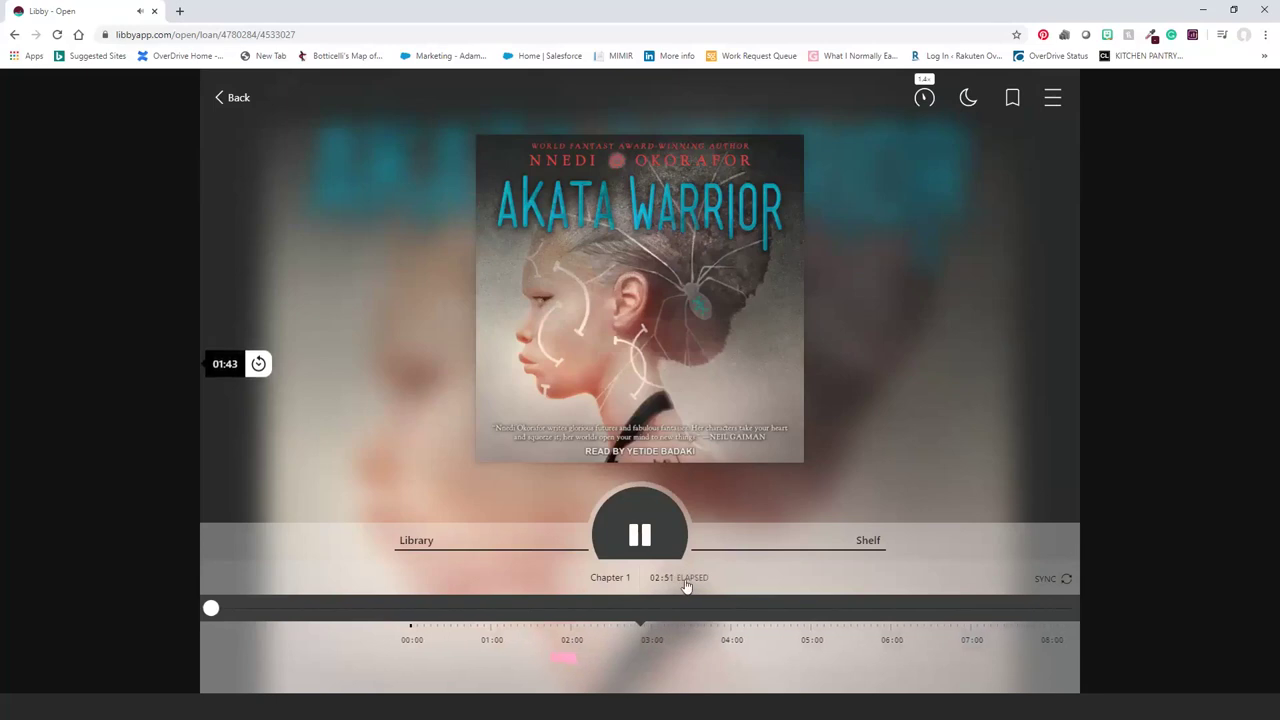
click(685, 586)
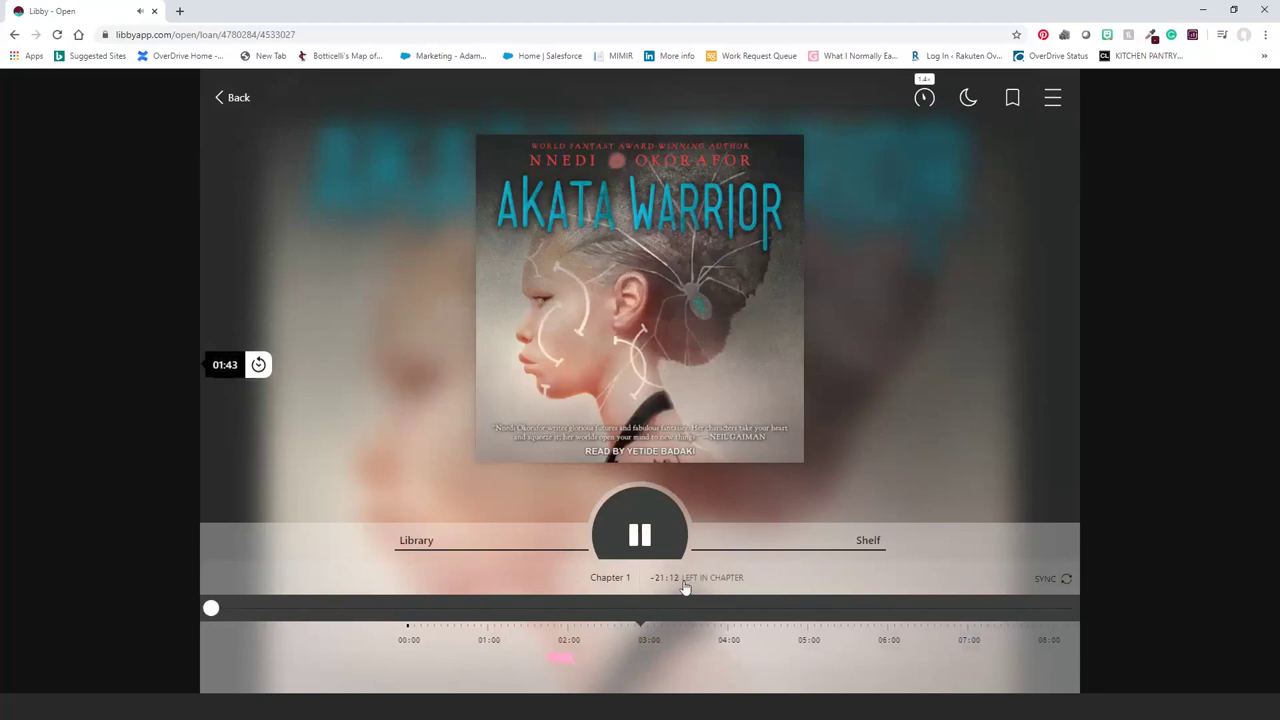
click(685, 586)
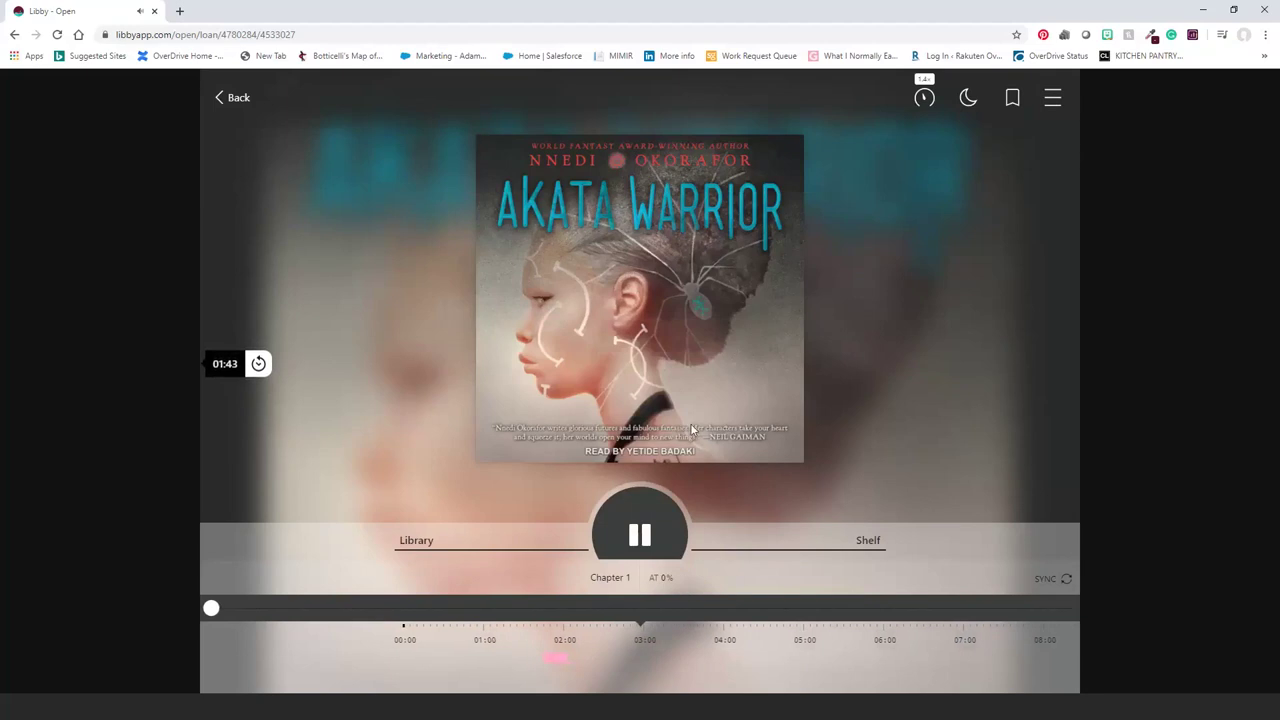
- Pause the audiobook and go to the list of holds on the shelf
click(643, 534)
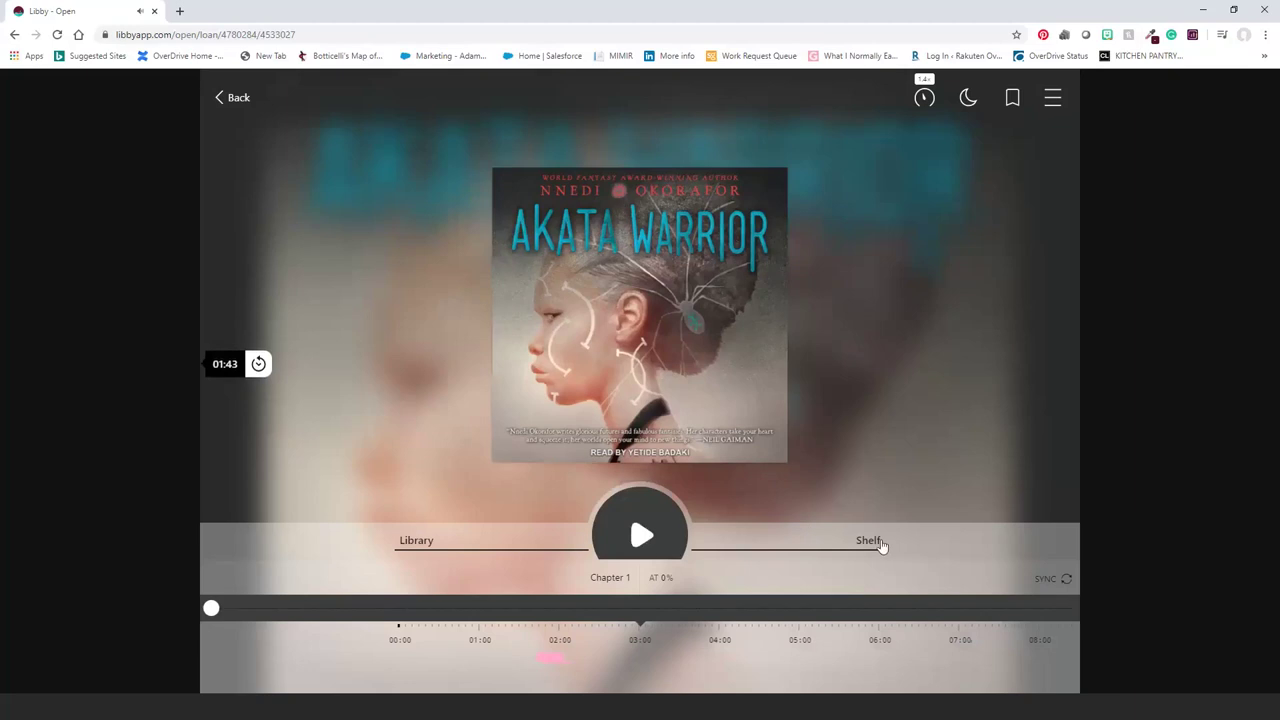
click(882, 544)
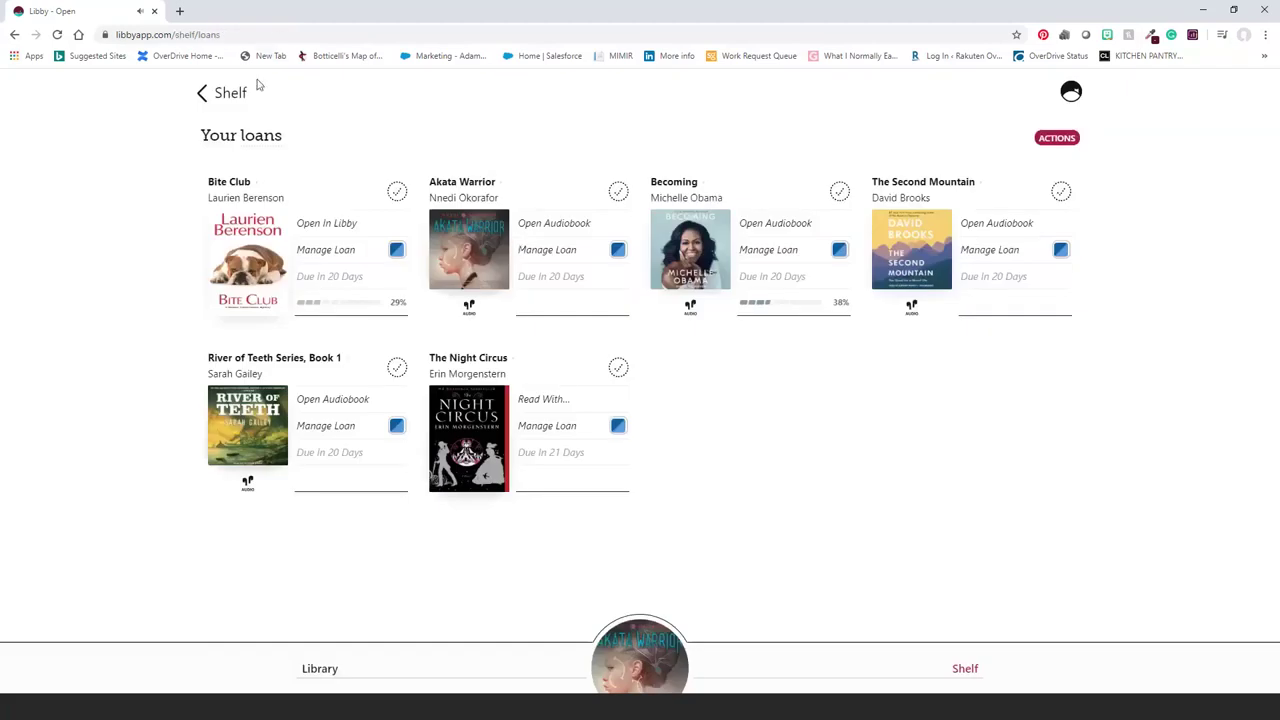
click(229, 95)
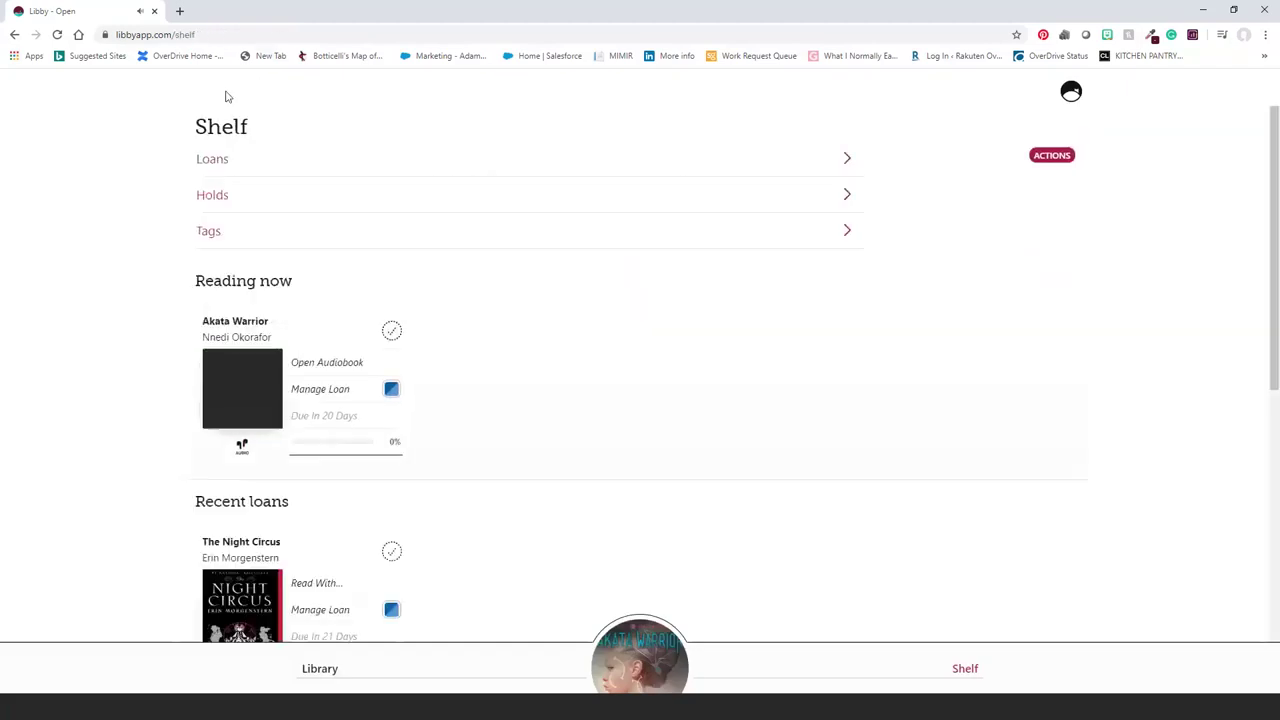
click(290, 200)
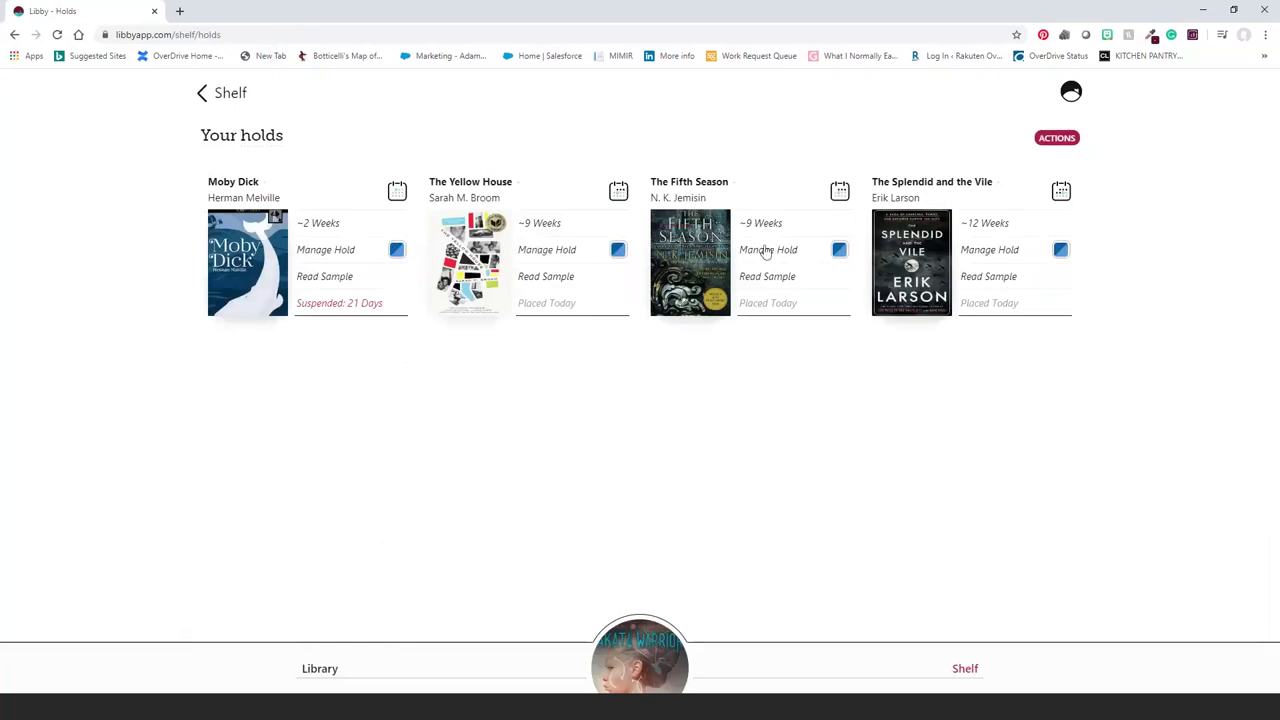
- Suspend the hold on The Yellow House for 15 days and return to the holds list
click(618, 252)
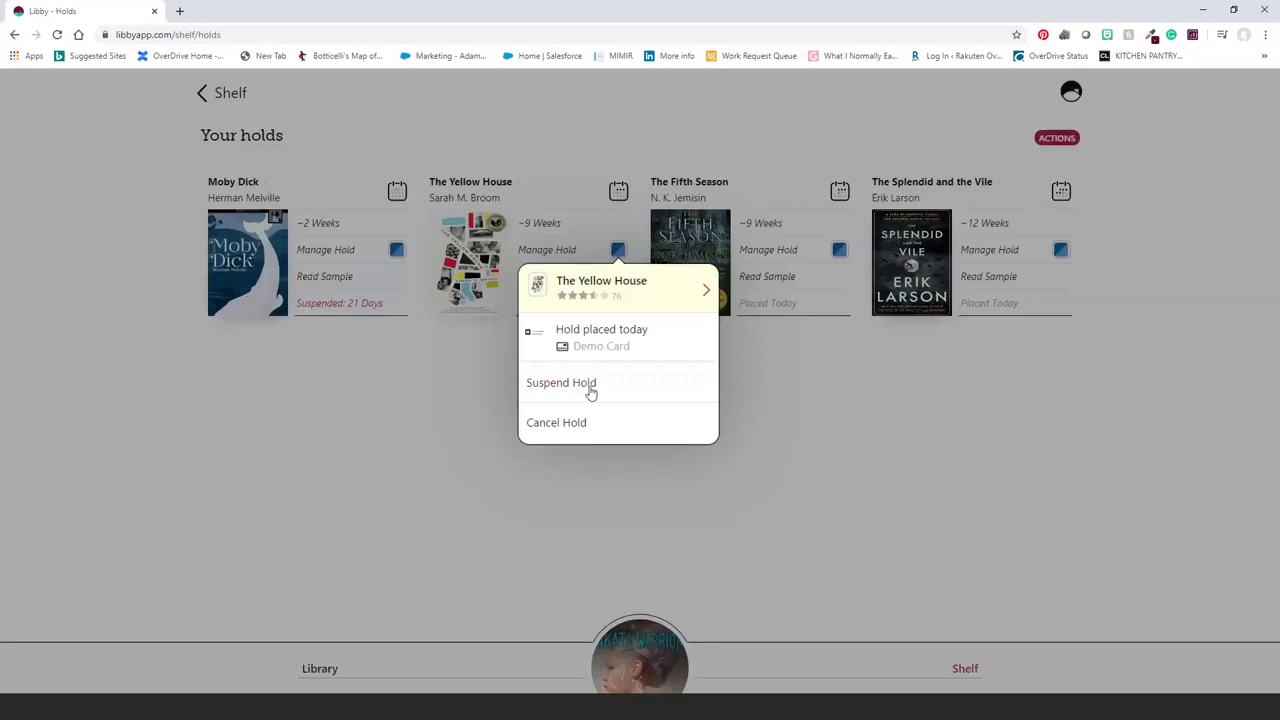
click(591, 392)
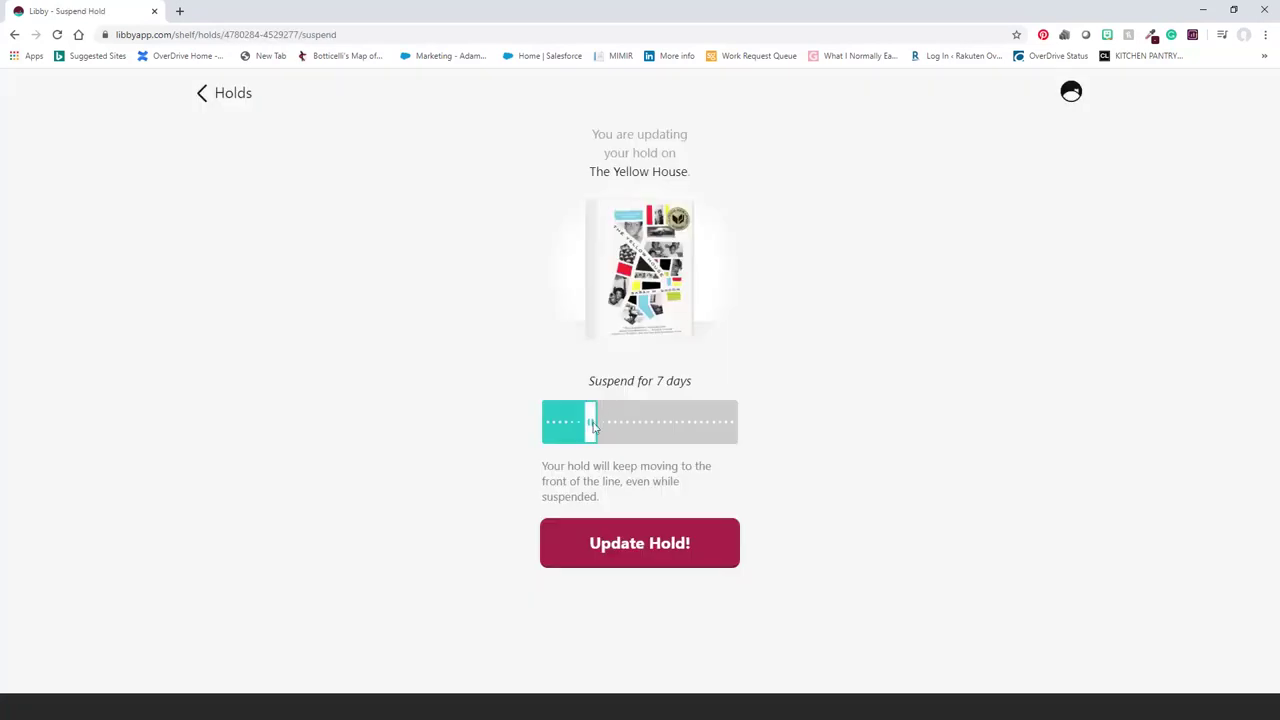
drag(592, 425, 638, 428)
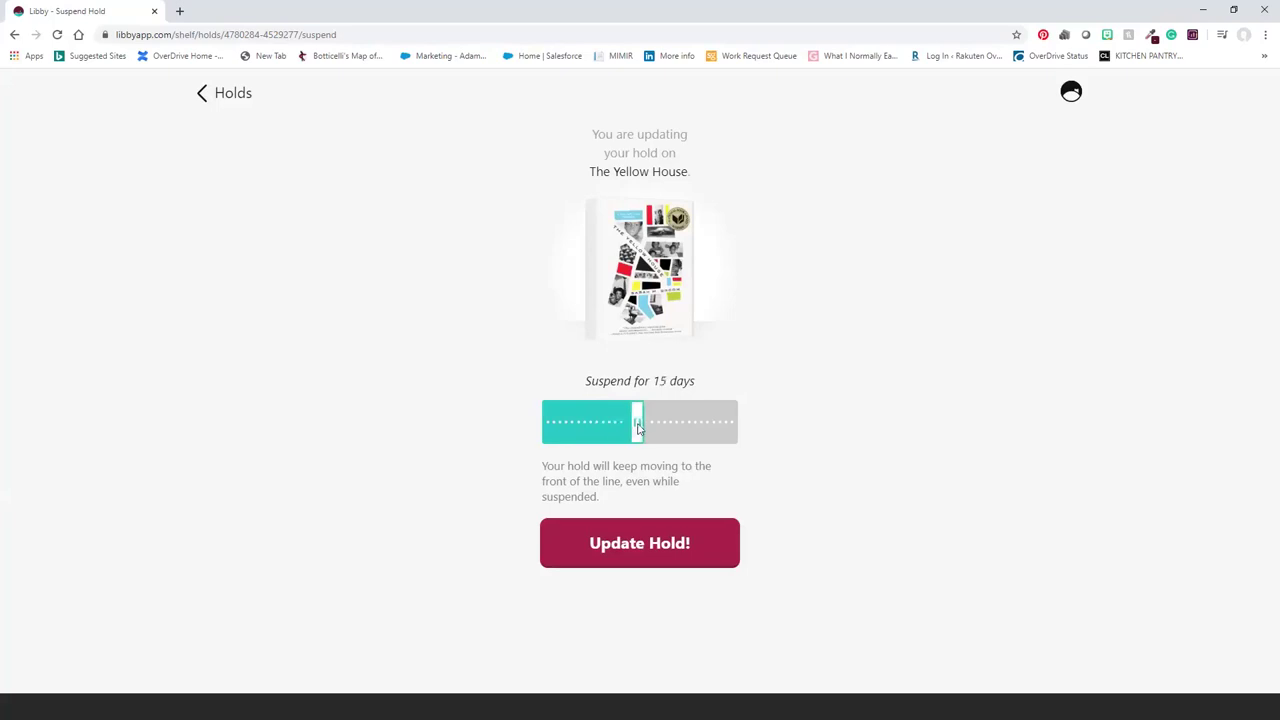
click(642, 546)
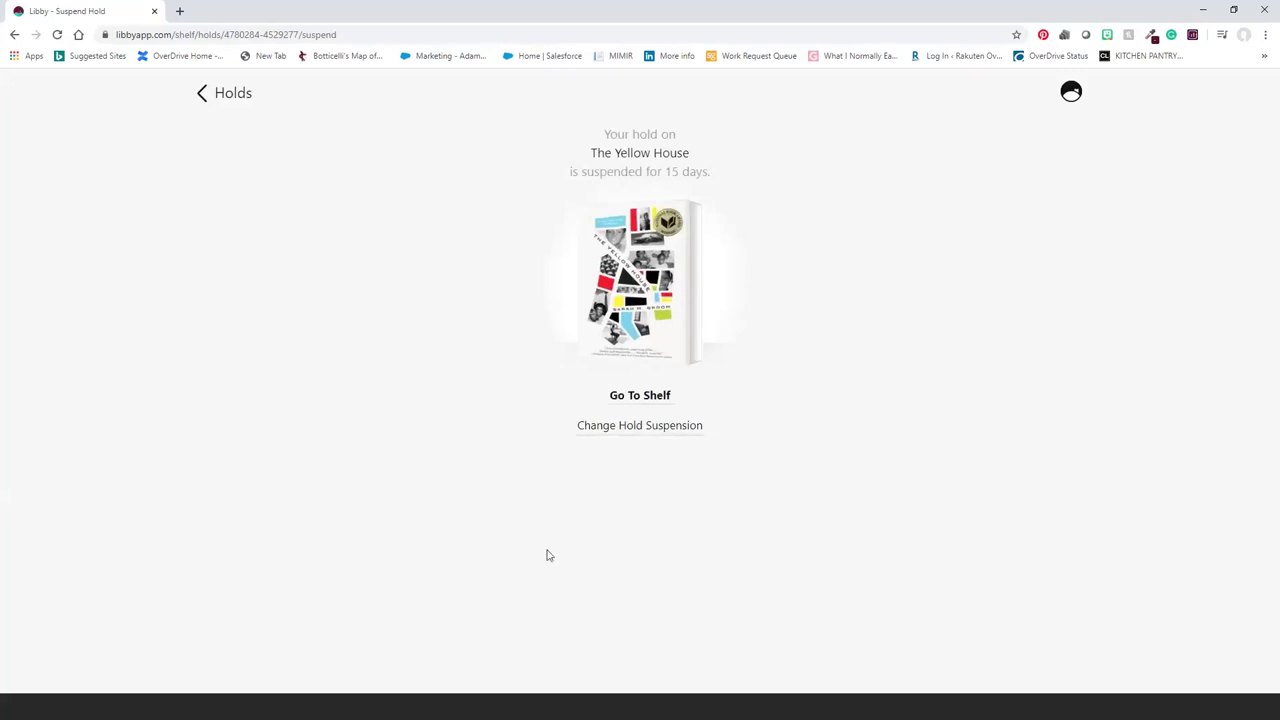
click(639, 396)
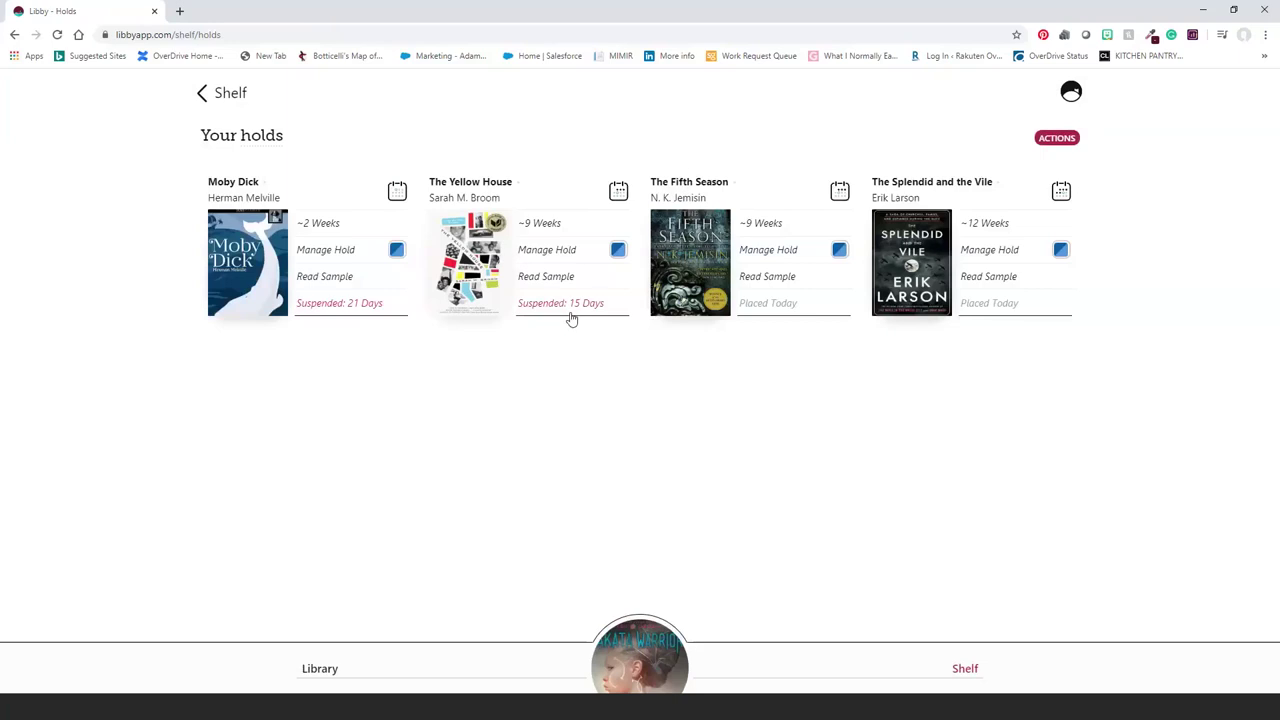
- Show the actions available for all holds without applying any of them
click(1064, 142)
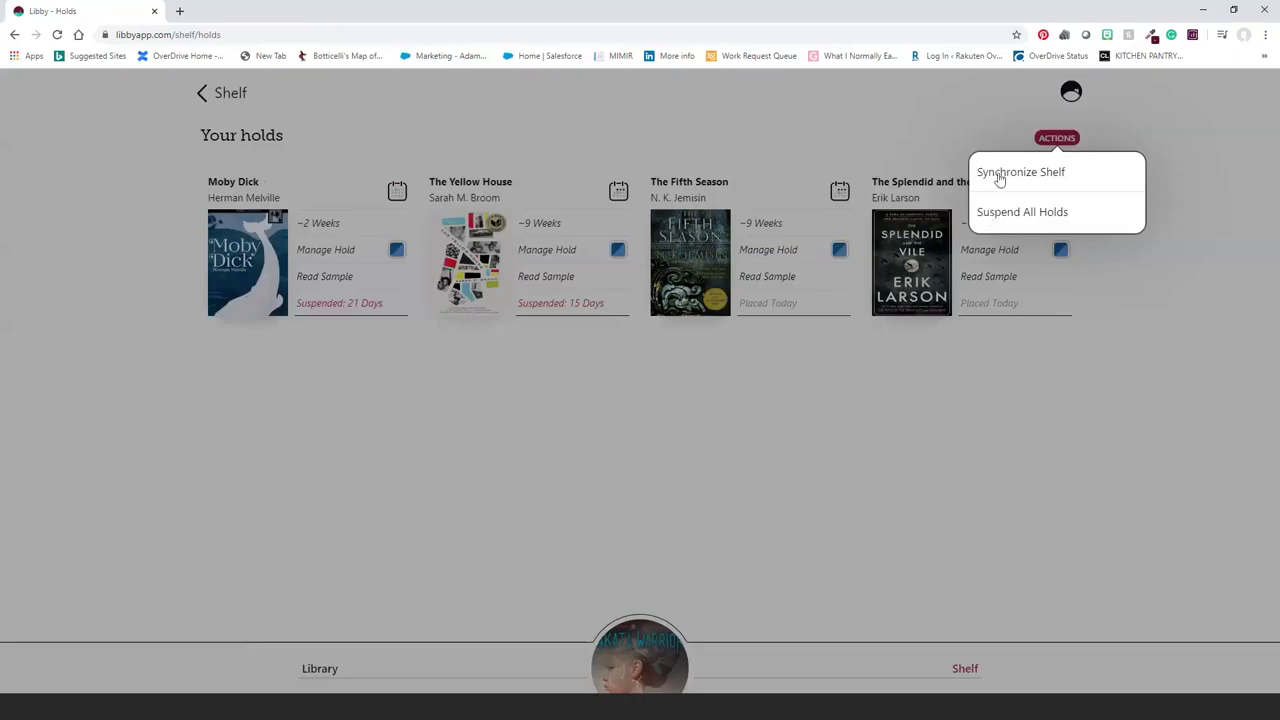
click(885, 131)
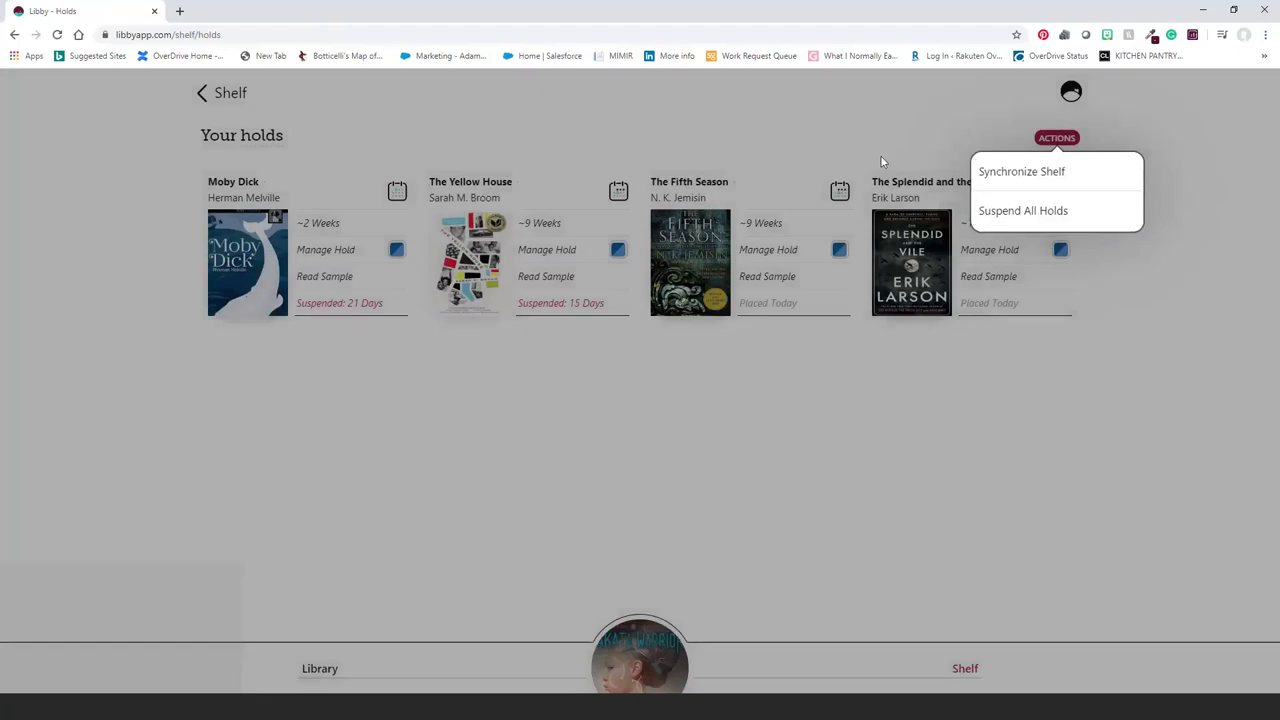
click(880, 155)
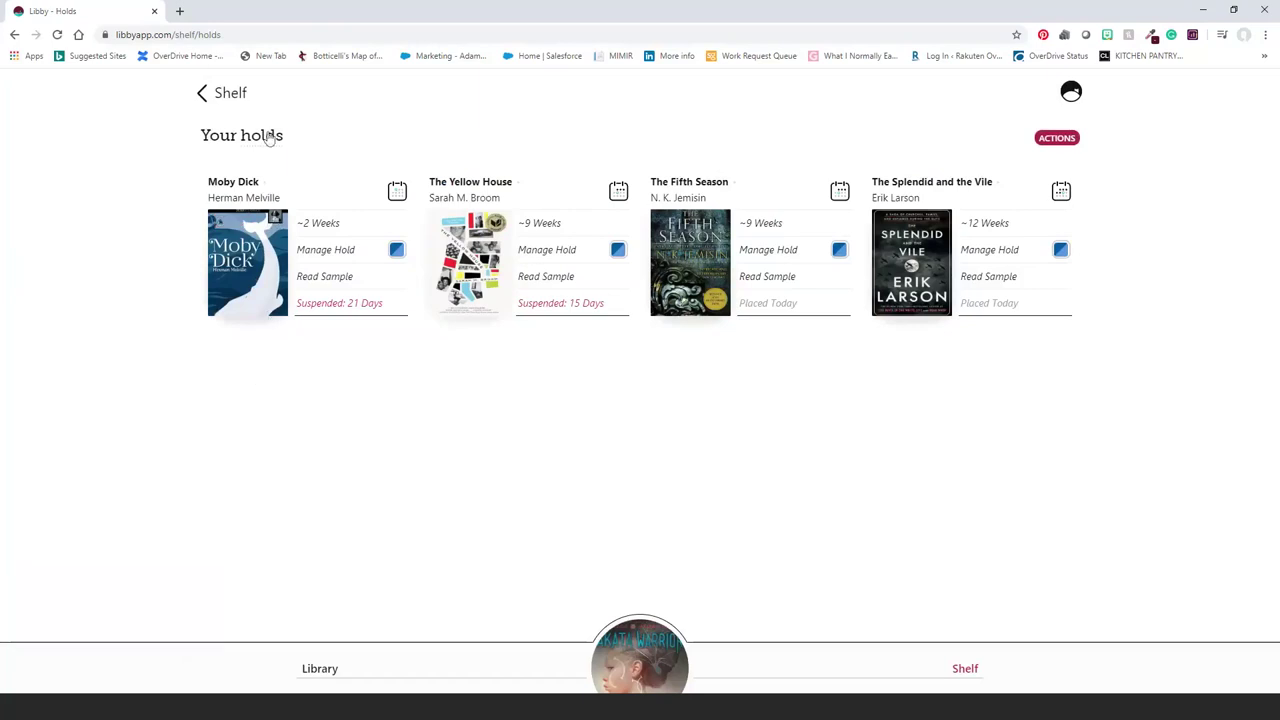
- Open the tags on the shelf and view the titles tagged PUPPIES!
click(230, 95)
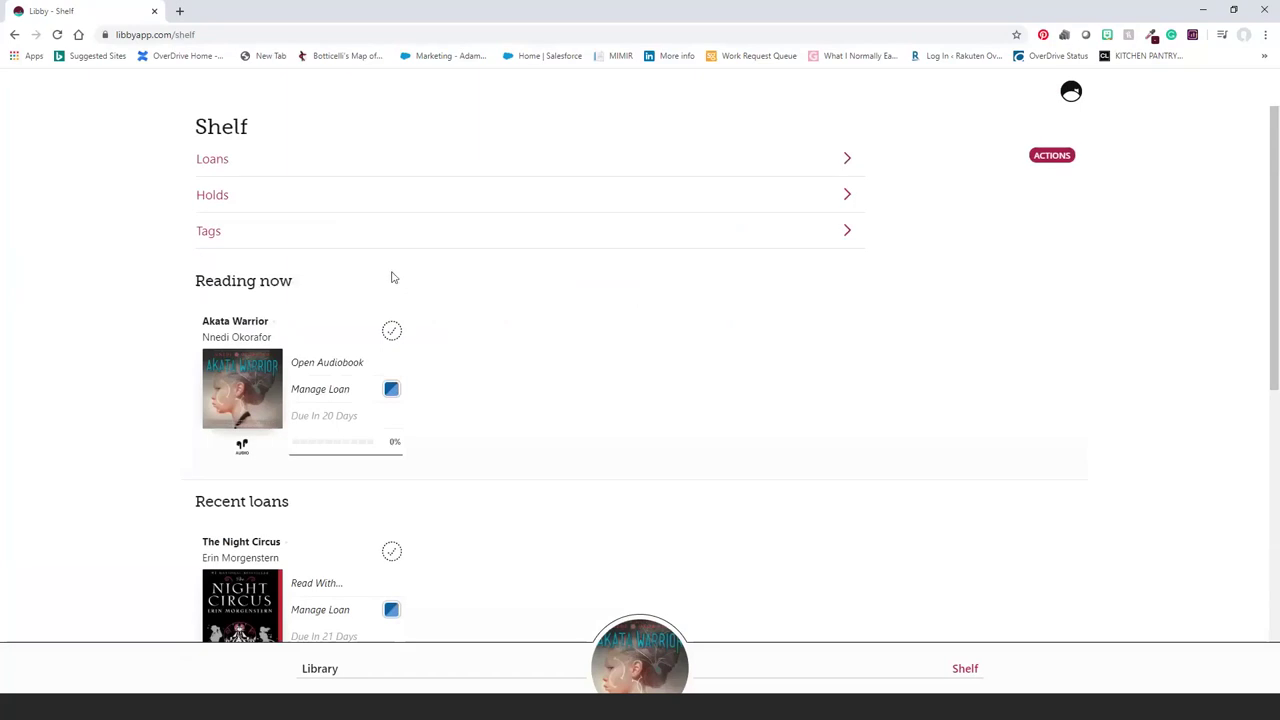
click(240, 245)
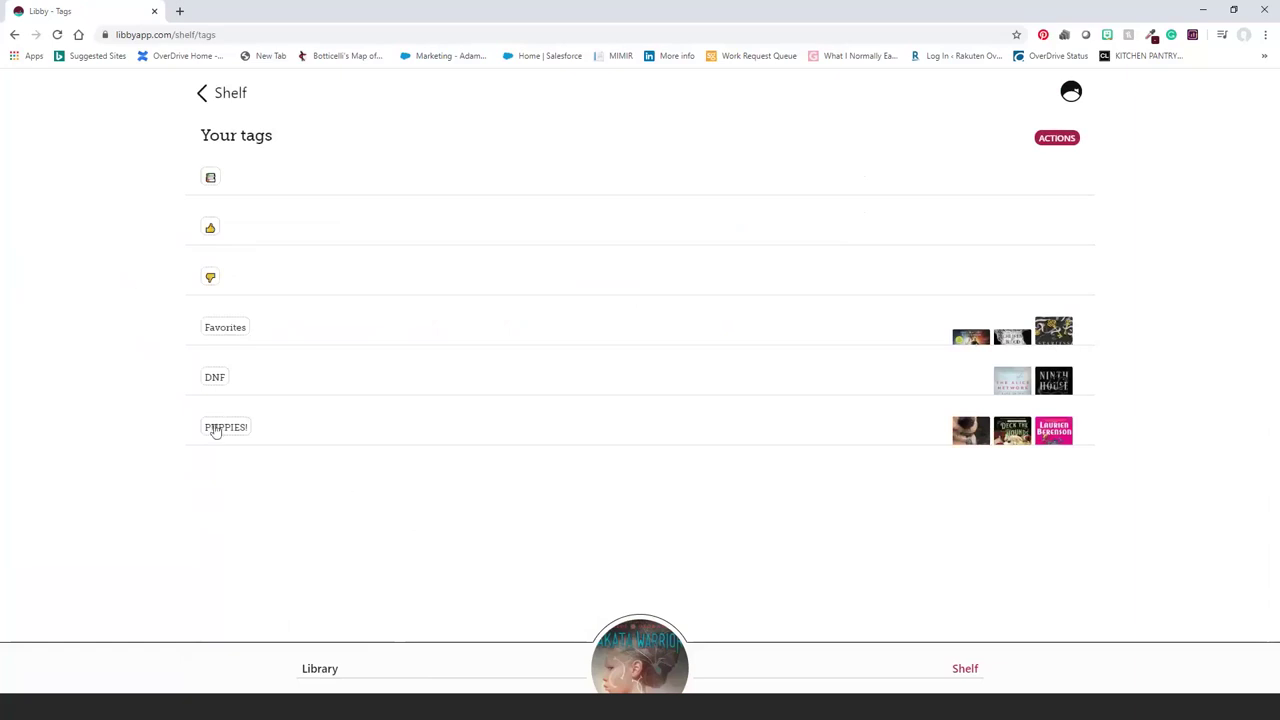
click(214, 428)
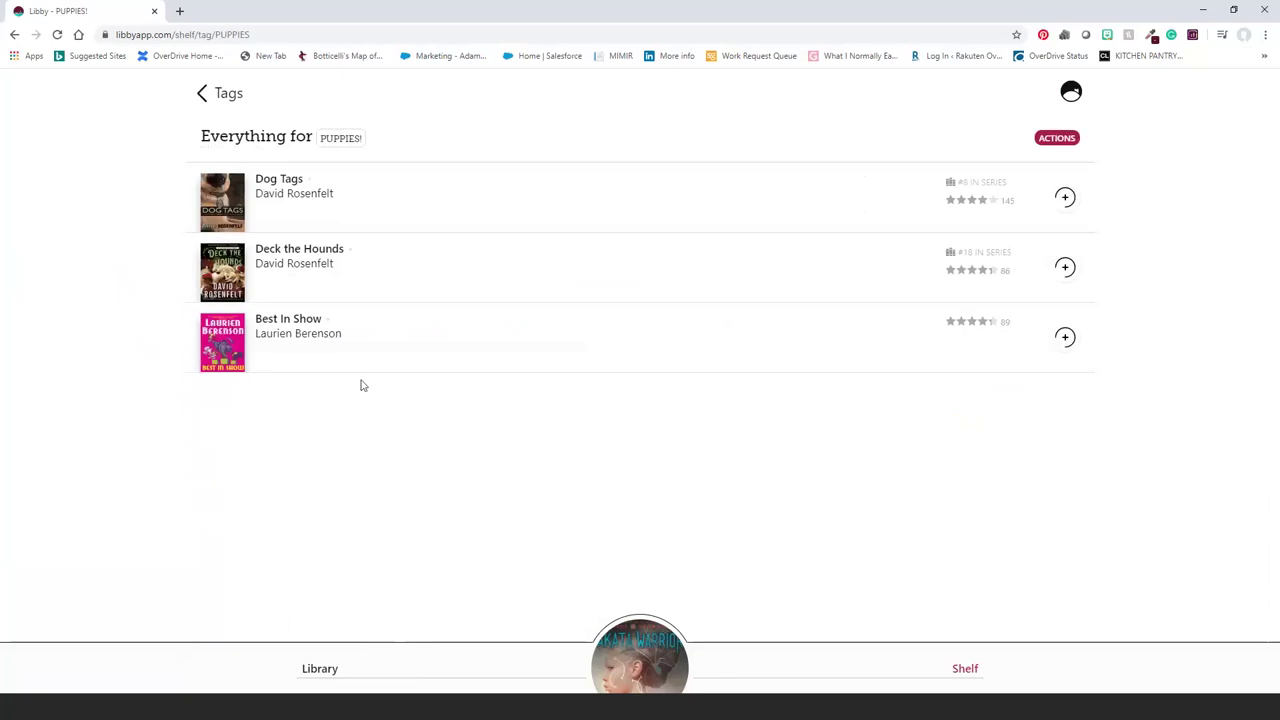
- Open Summer Light from the library's "Let There Be 'Light!'" list and add a new tag named "Read later" to it
click(320, 669)
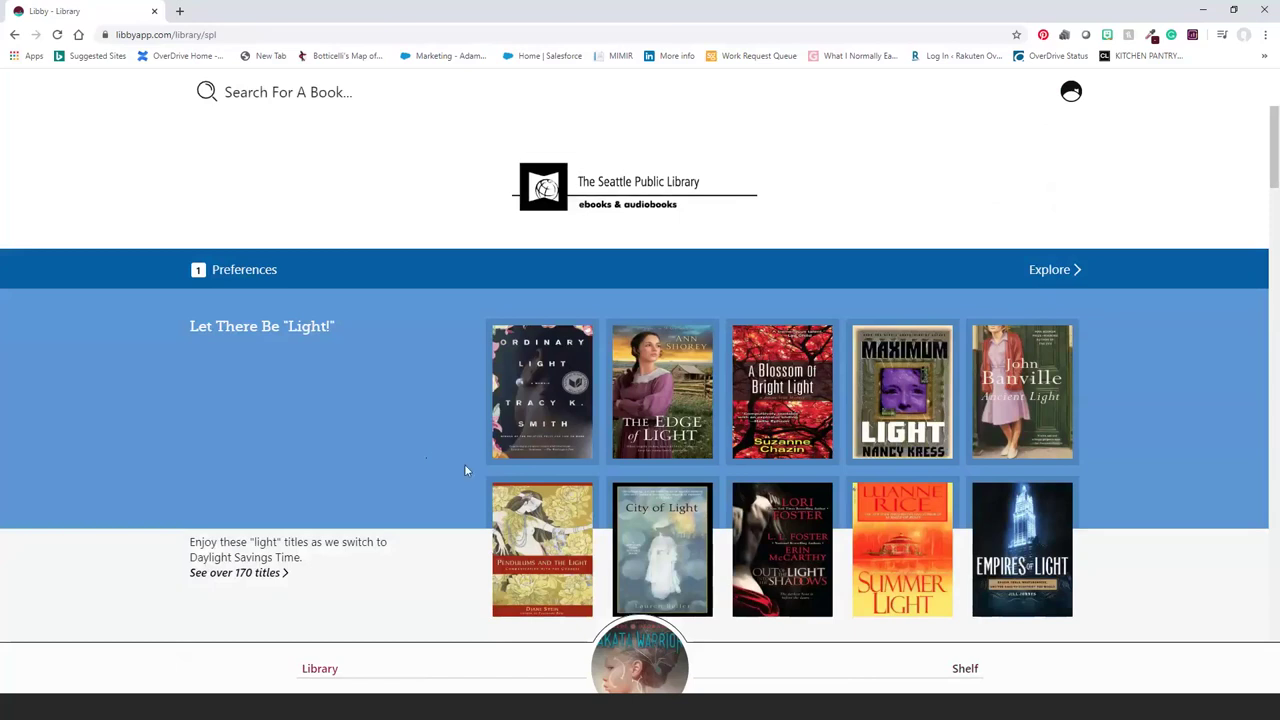
click(868, 556)
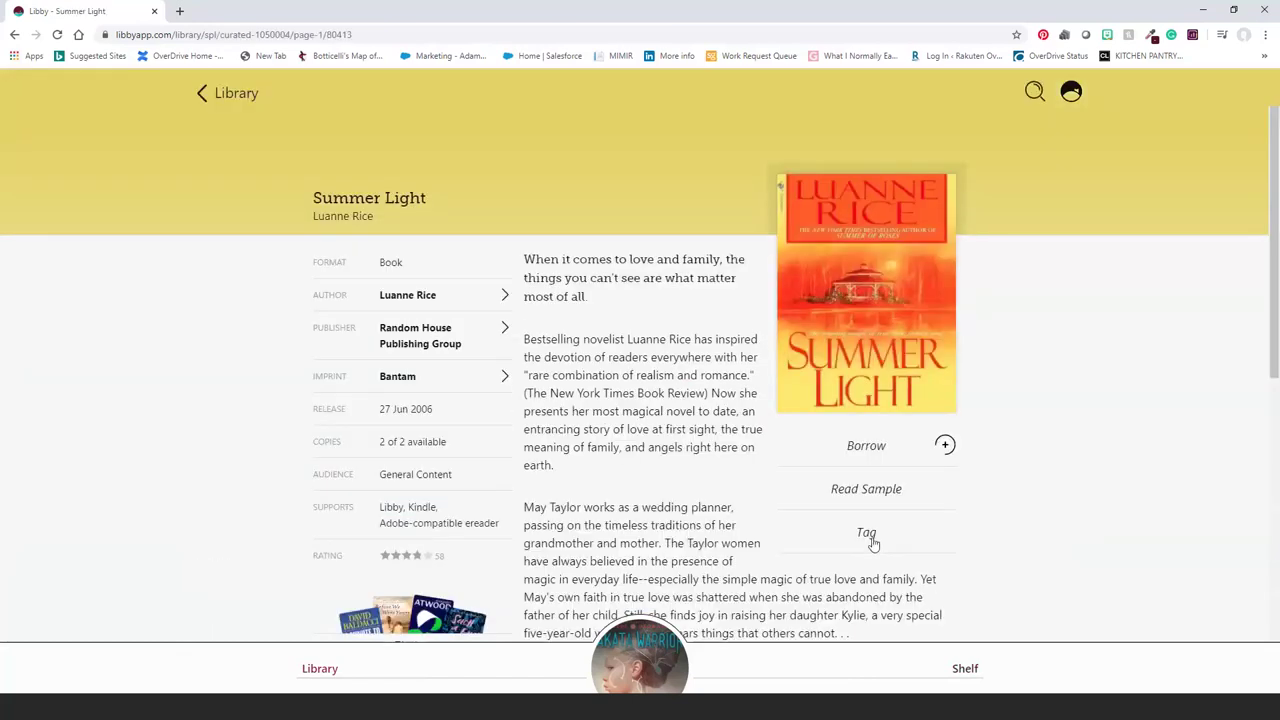
click(872, 540)
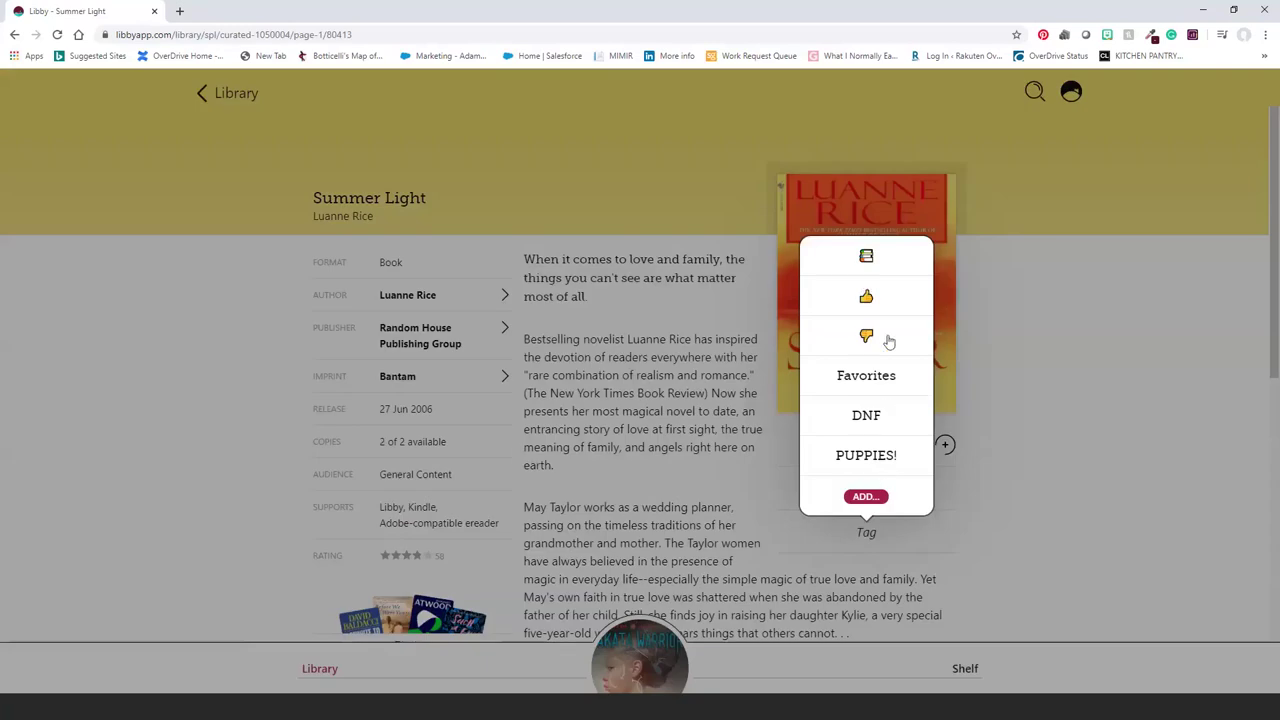
click(866, 497)
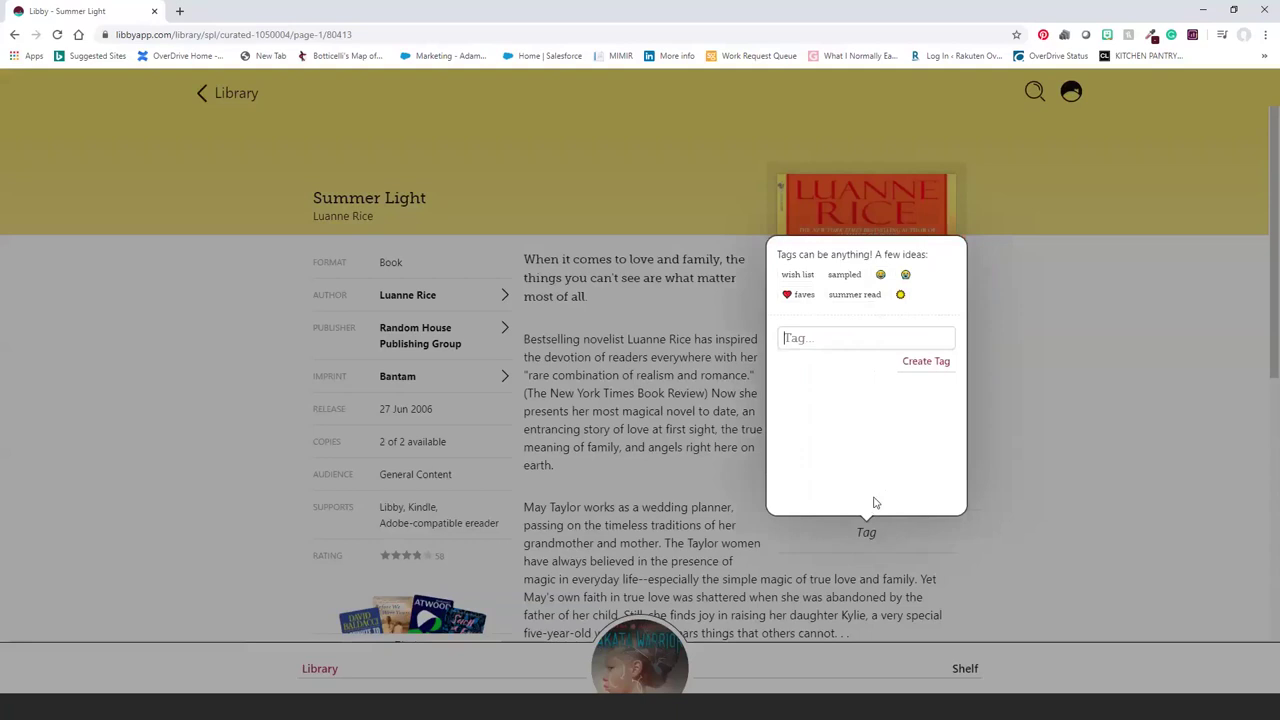
text(Read late)
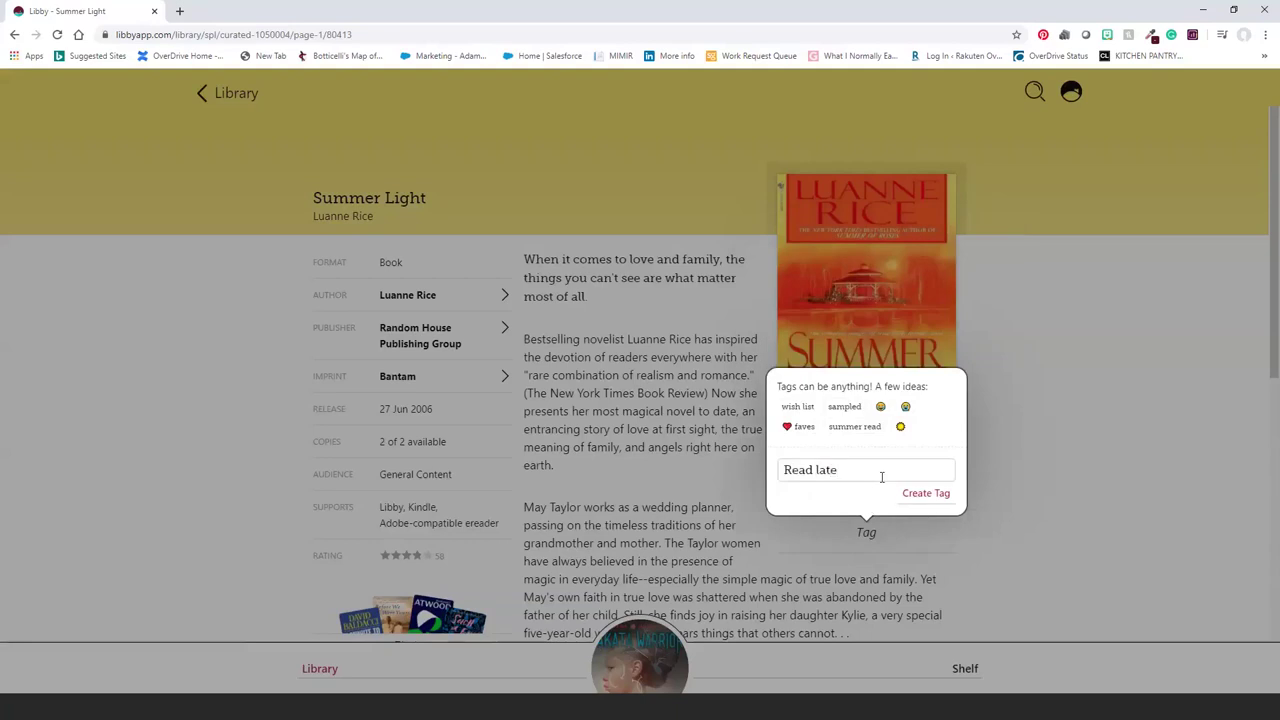
text(r)
click(926, 493)
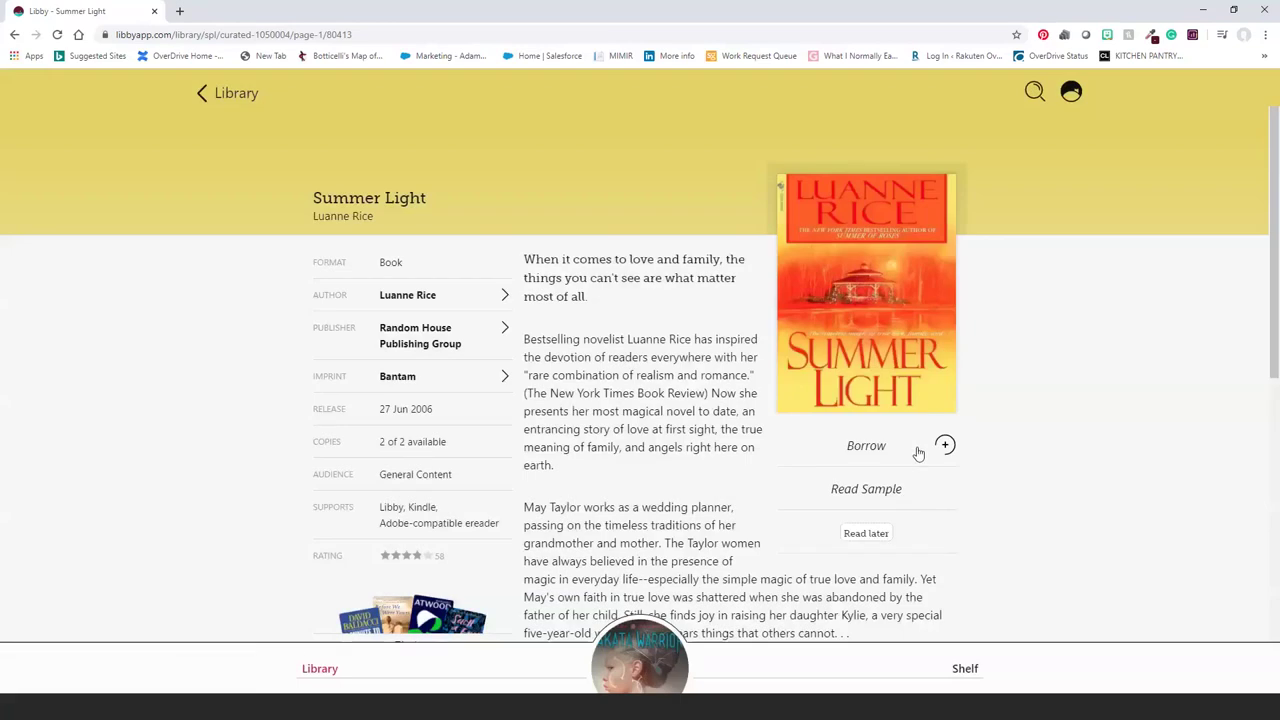
- Review the tags available for Summer Light without changing them and show the full list of tags on the shelf
click(857, 537)
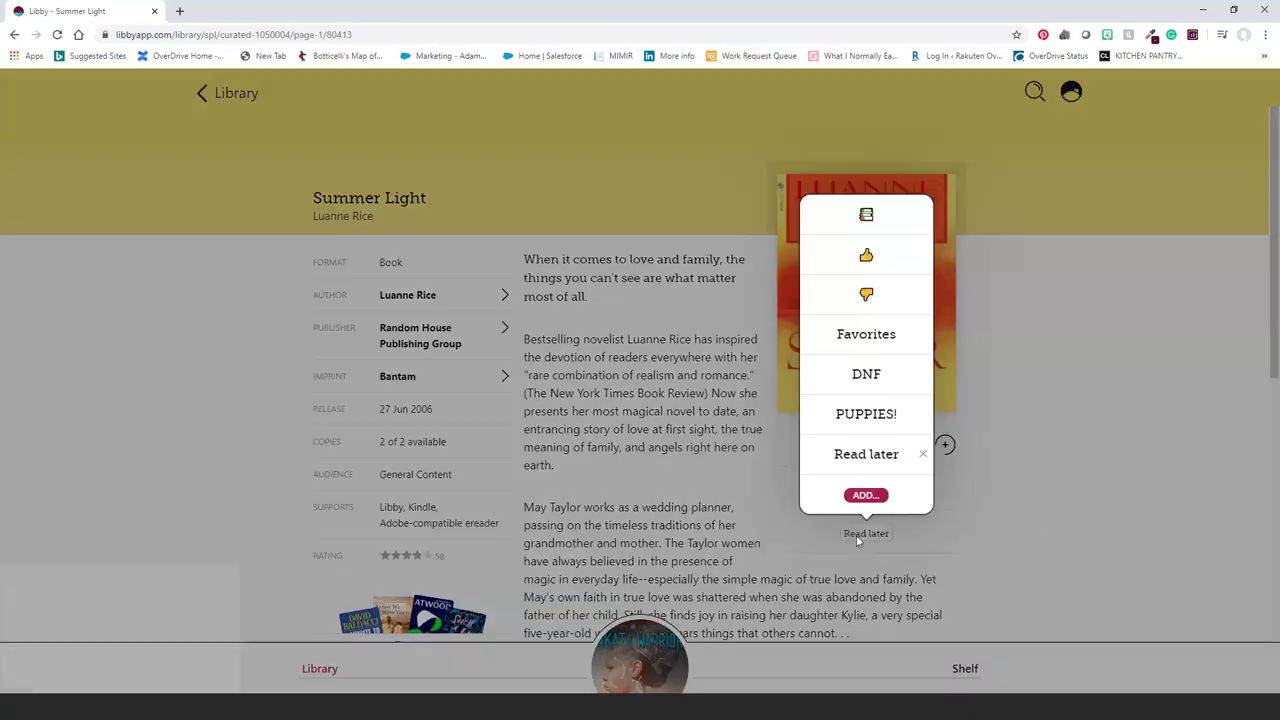
click(1046, 533)
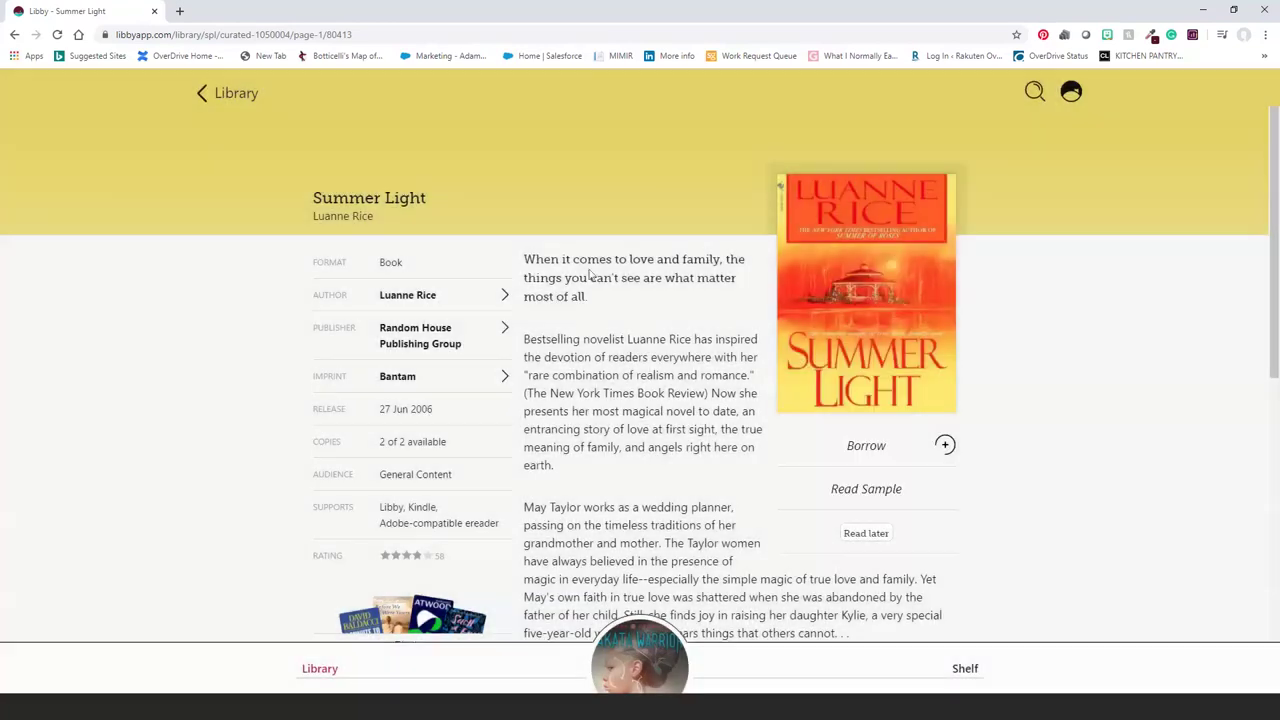
click(966, 672)
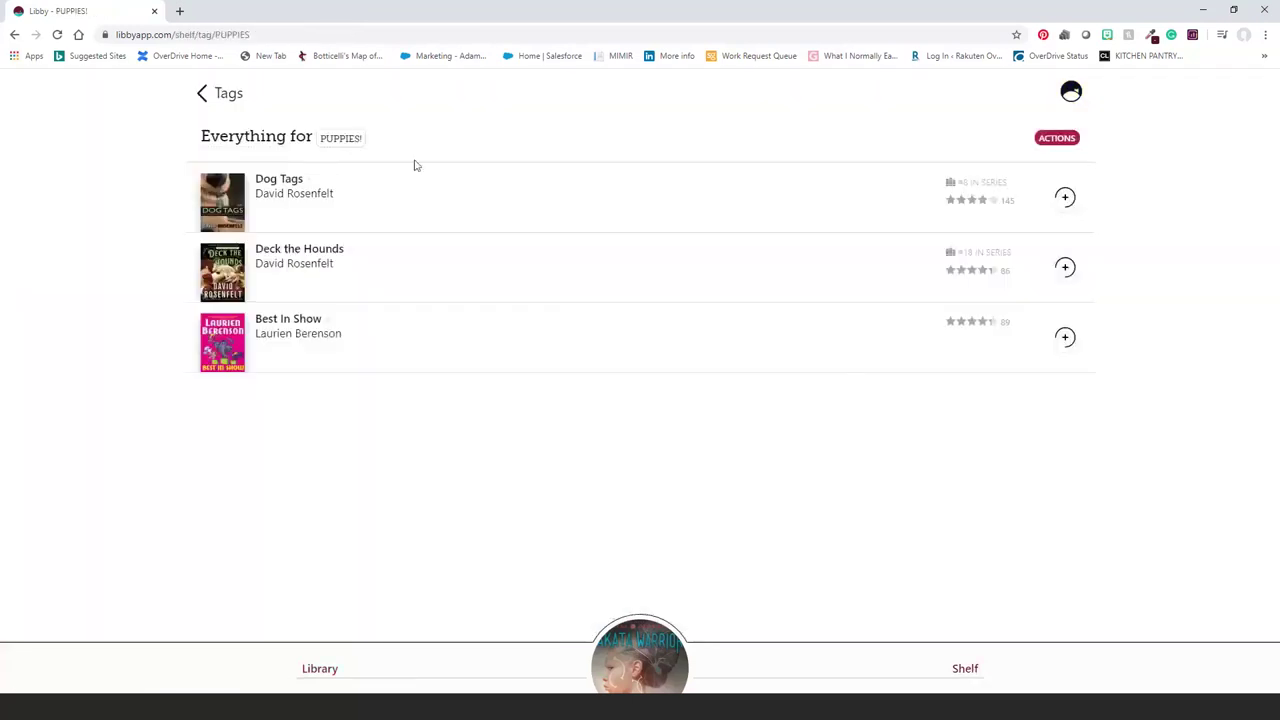
click(214, 94)
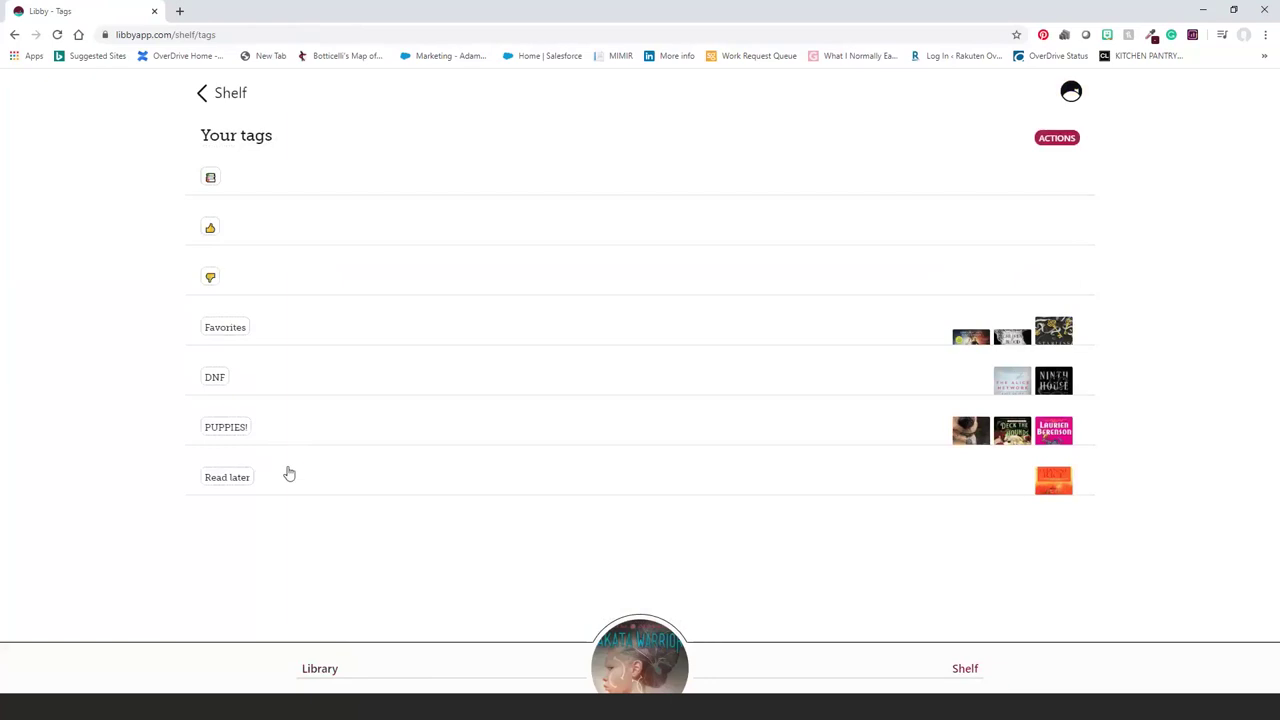
- Look through the libraries offered for adding and switch from Seattle Public Library to Cuyahoga County Public Library
click(343, 671)
click(338, 673)
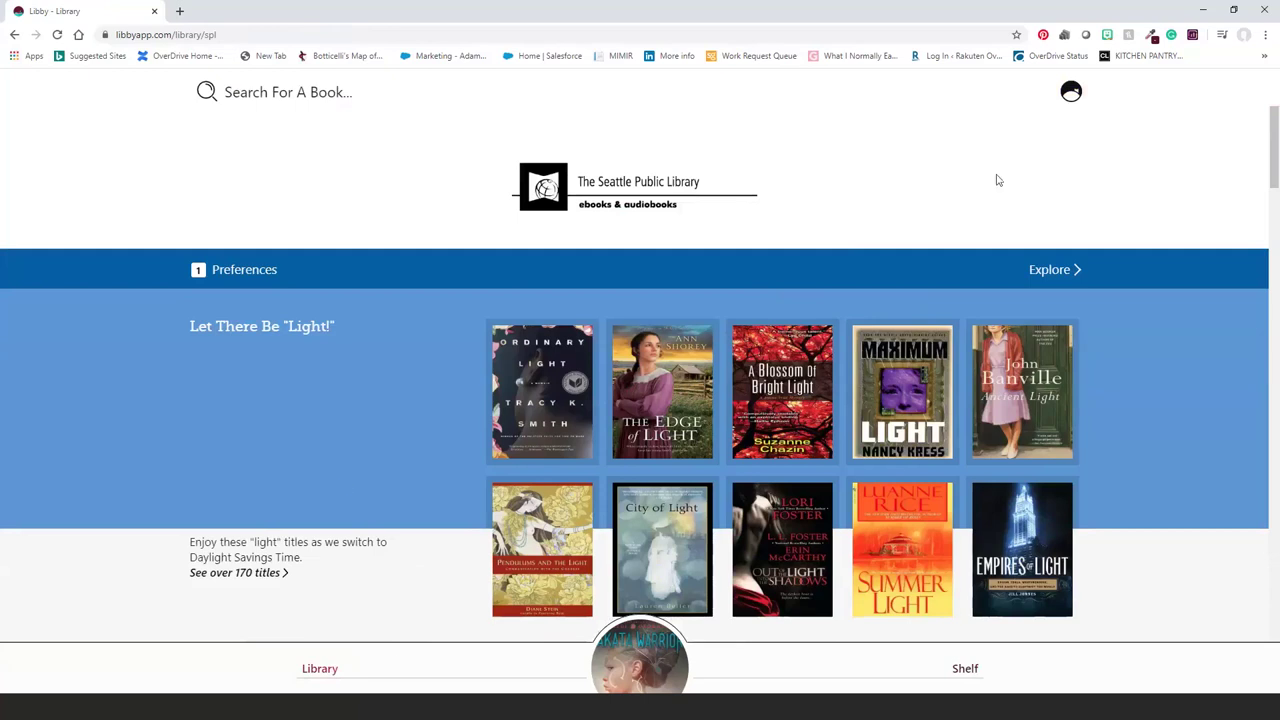
click(1070, 94)
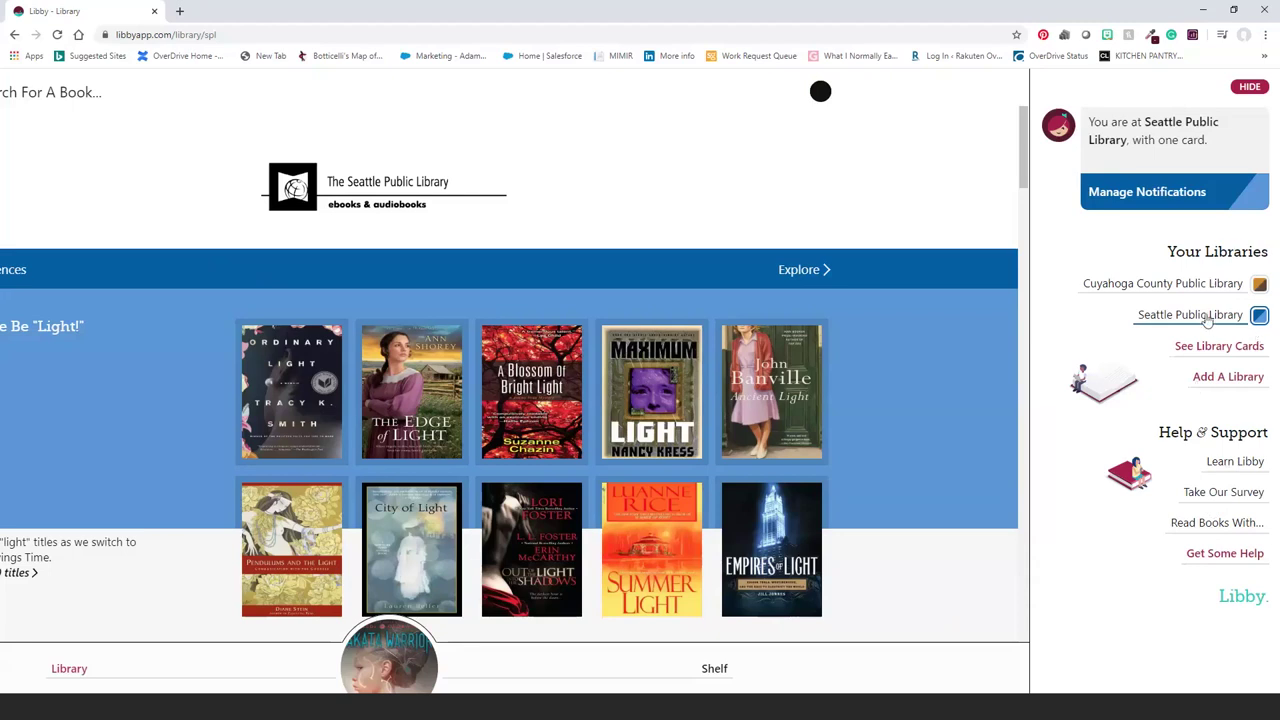
click(1211, 388)
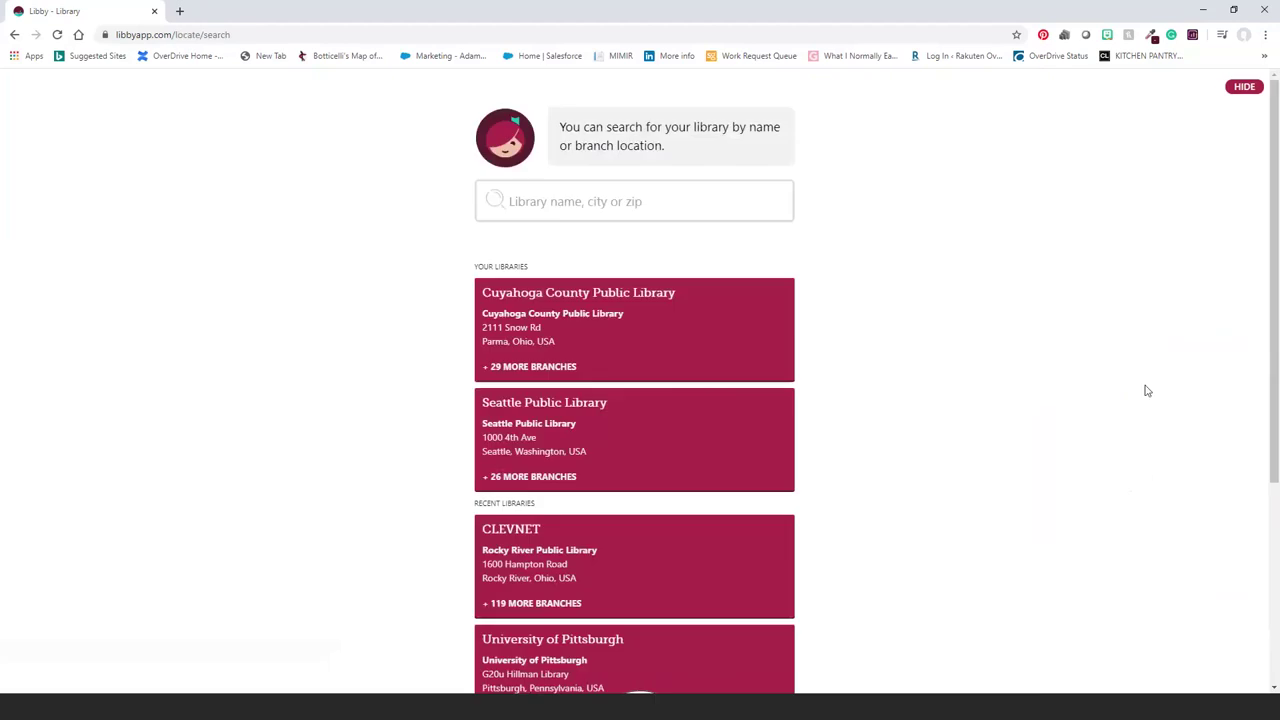
scroll(720, 415, down, 1)
scroll(671, 417, down, 1)
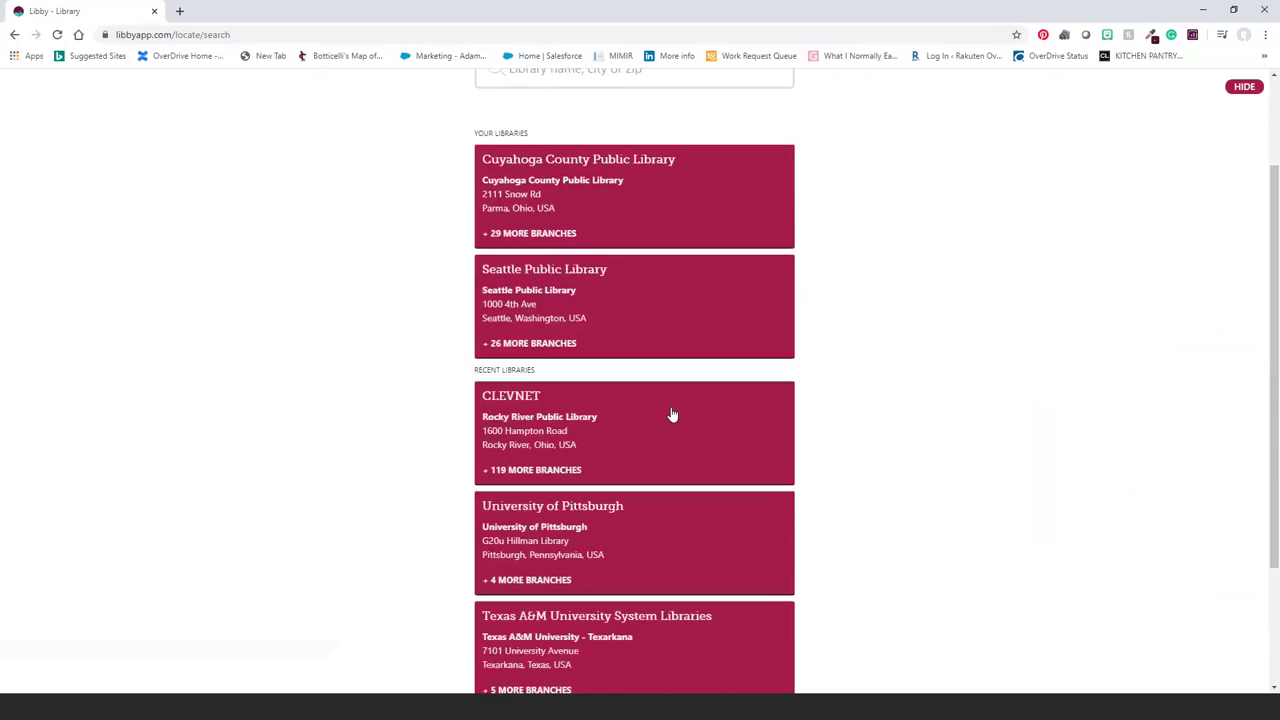
scroll(657, 491, up, 2)
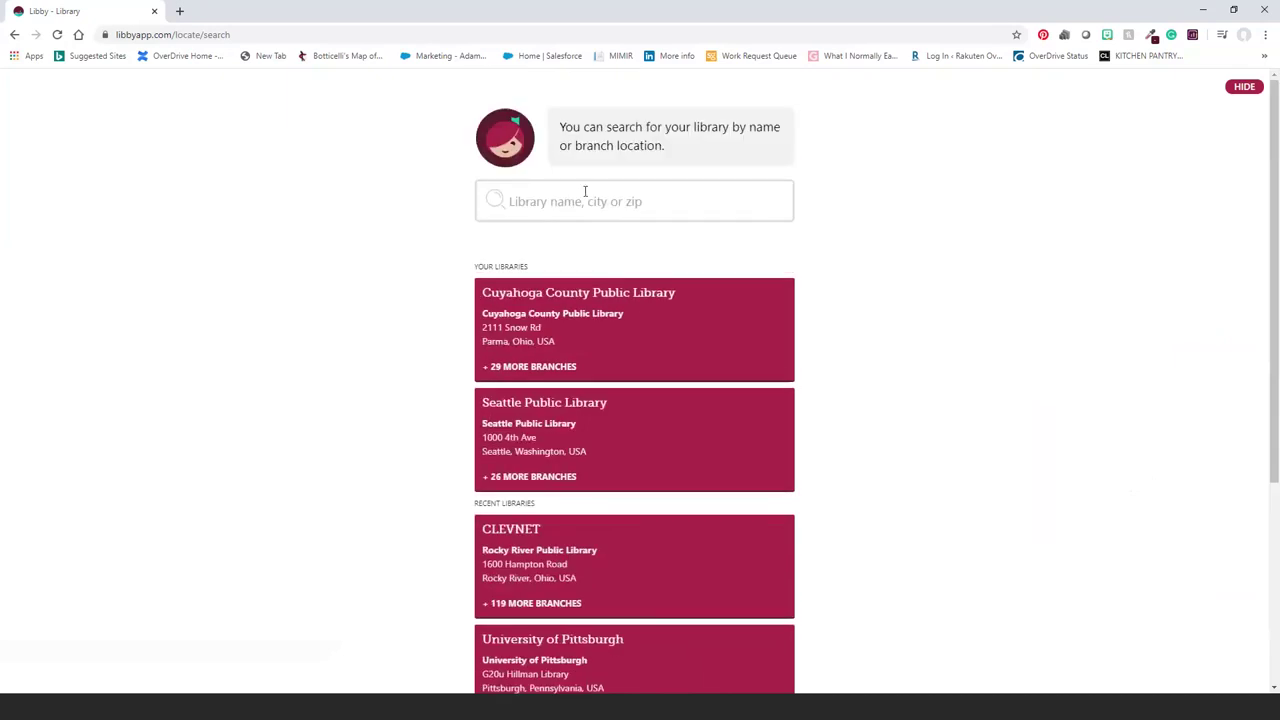
click(586, 334)
click(586, 334)
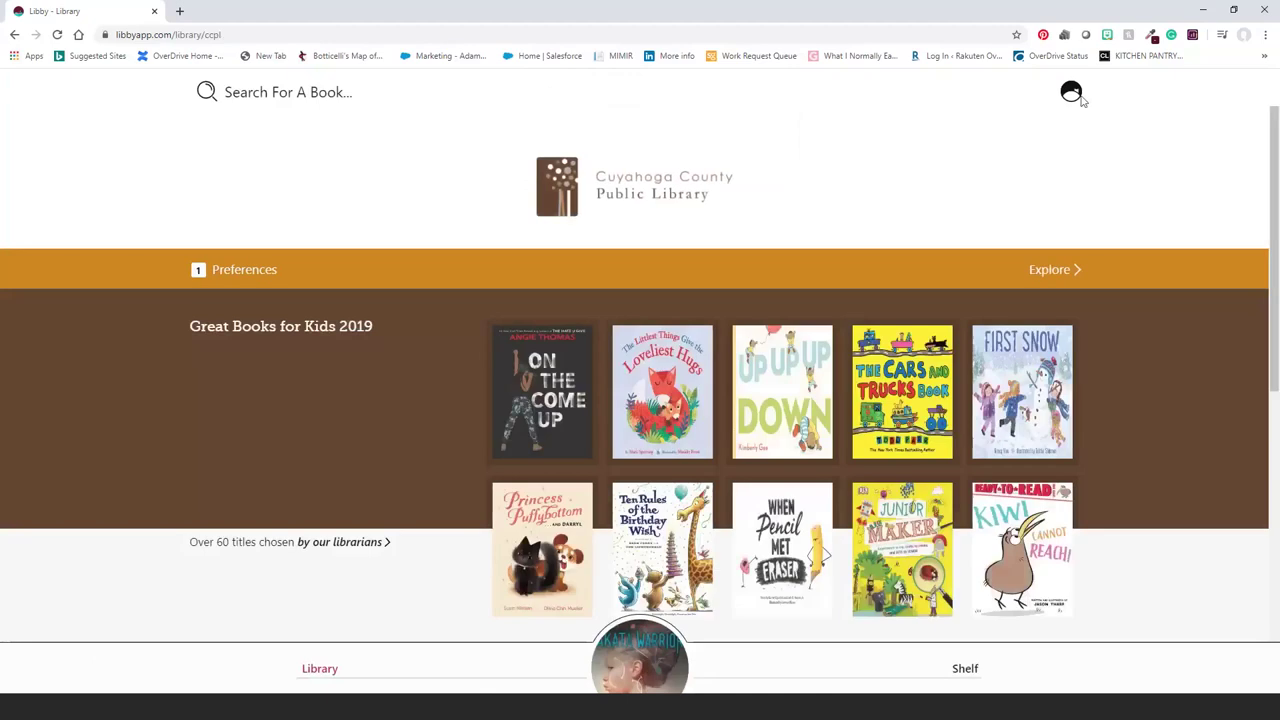
click(1071, 91)
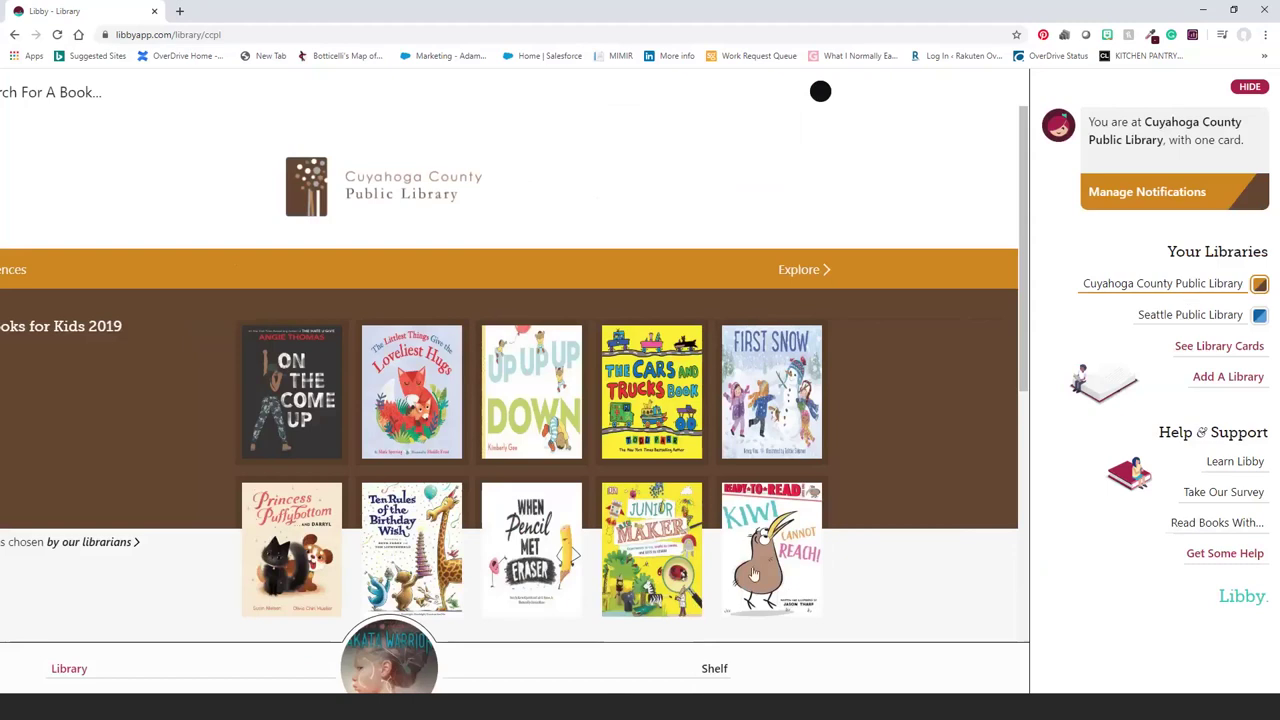
click(781, 401)
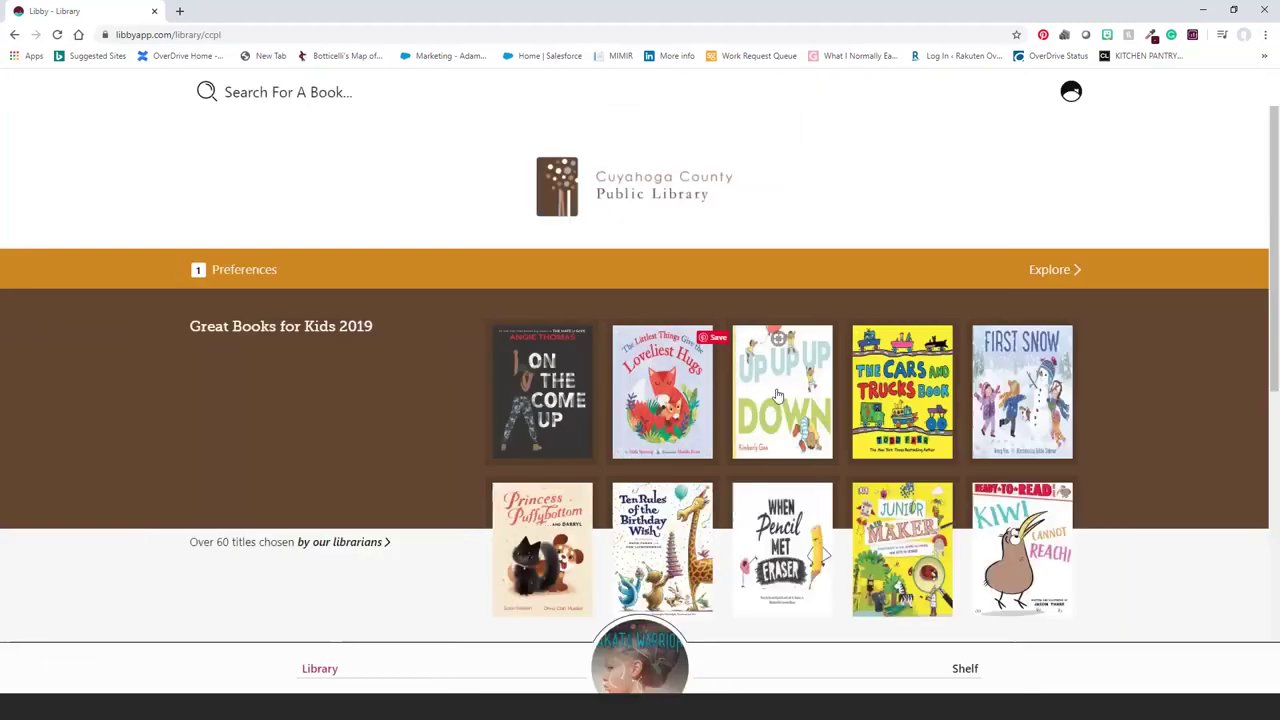
- Borrow On the Come Up from "Great Books for Kids 2019" for 21 days and view the loans on the shelf
click(511, 417)
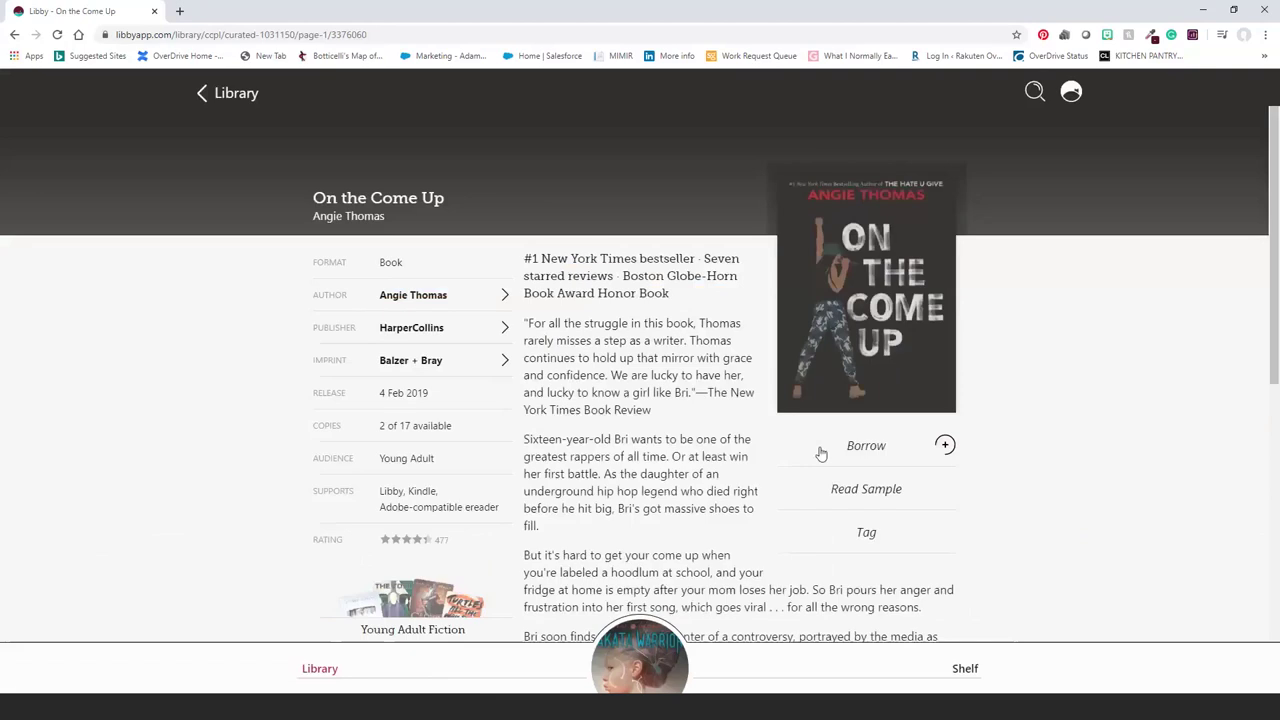
click(880, 447)
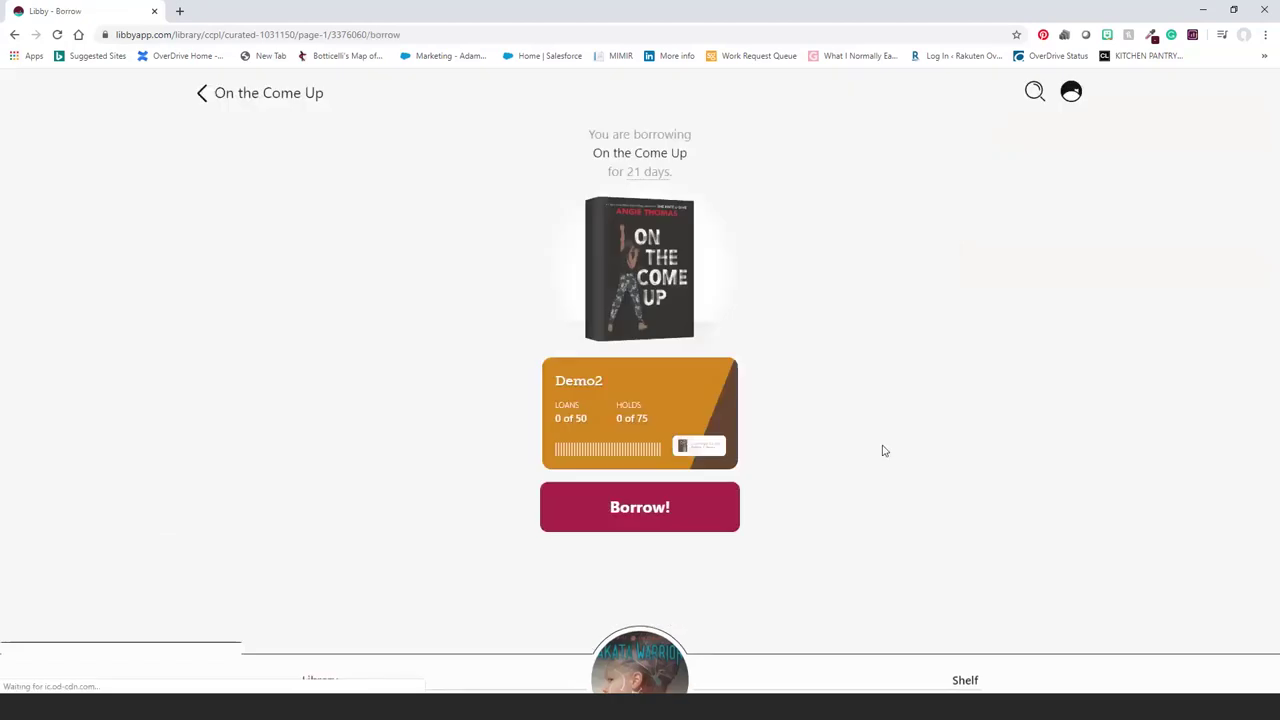
click(634, 524)
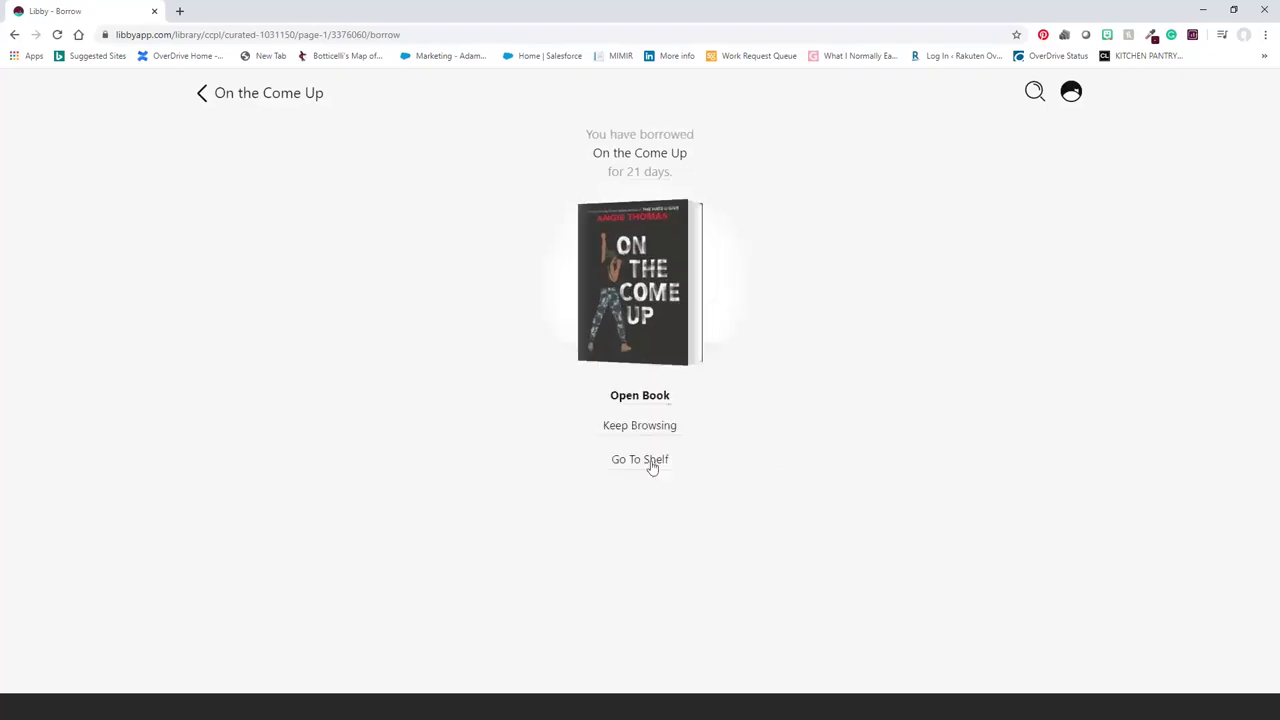
click(651, 462)
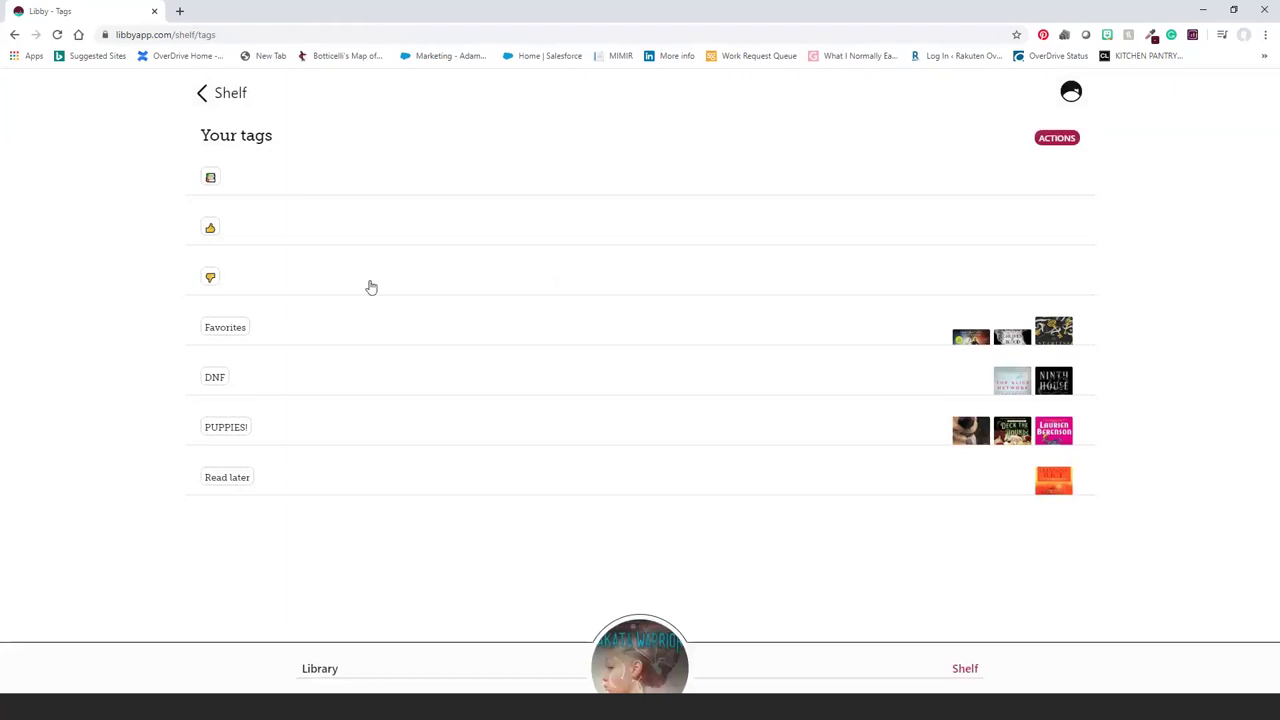
click(229, 95)
click(291, 168)
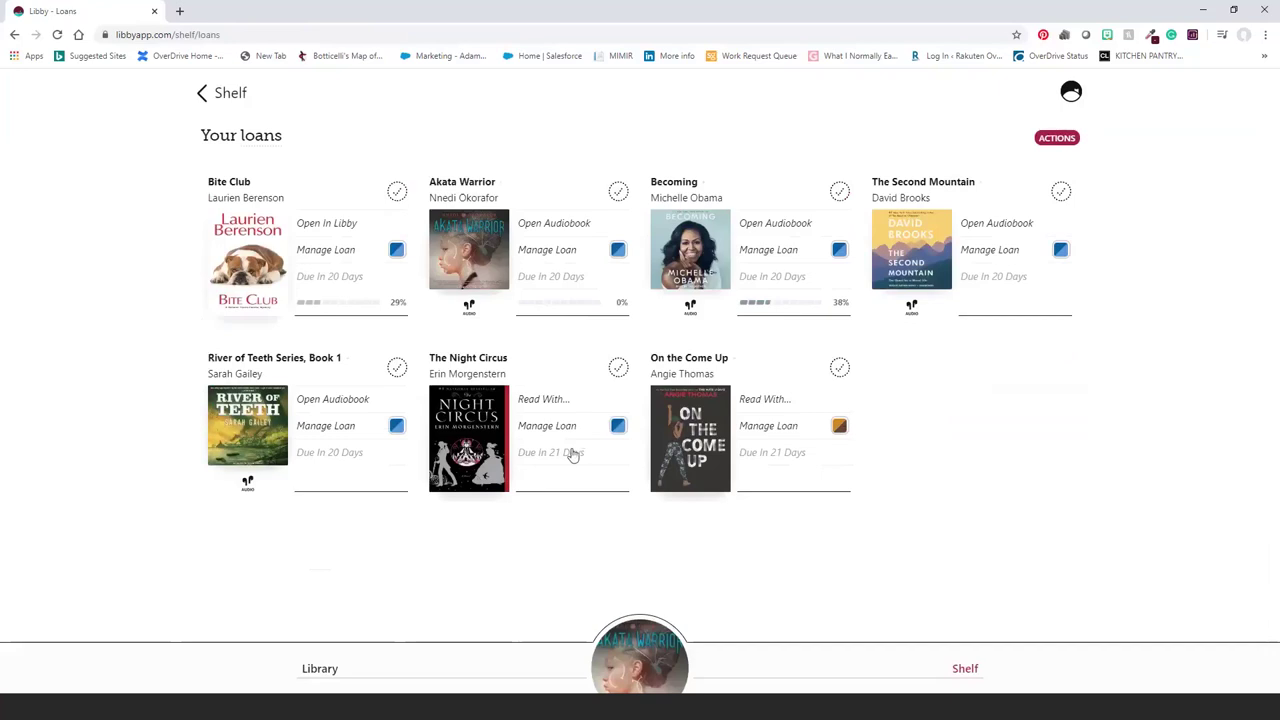
- Try different skin tones for the Libby character, settling on a lighter one, and return to the library's home page
click(318, 669)
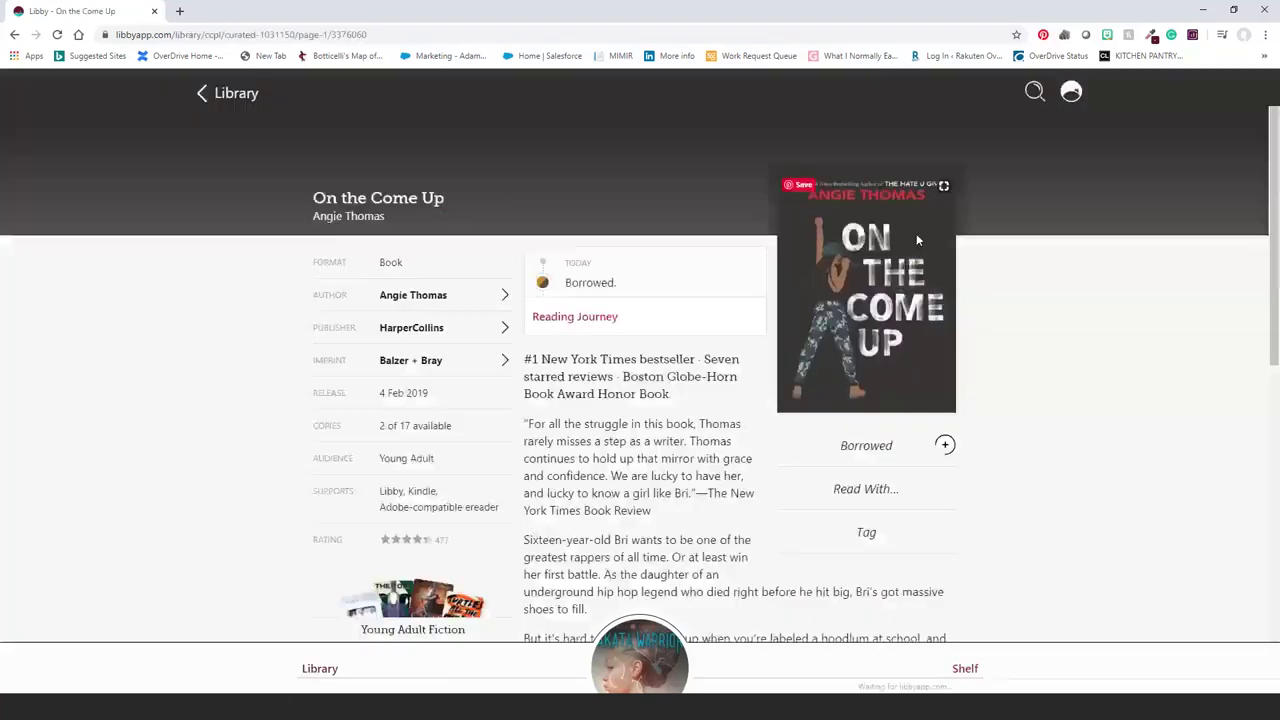
click(1071, 93)
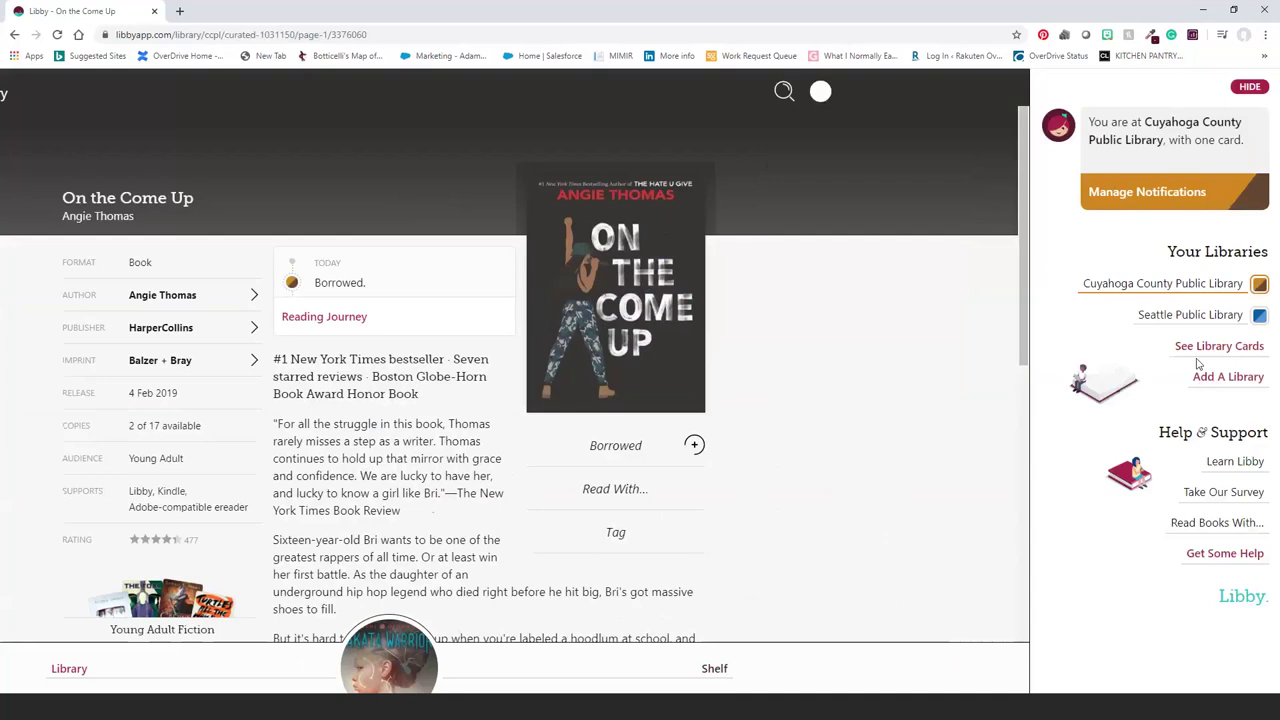
click(1062, 130)
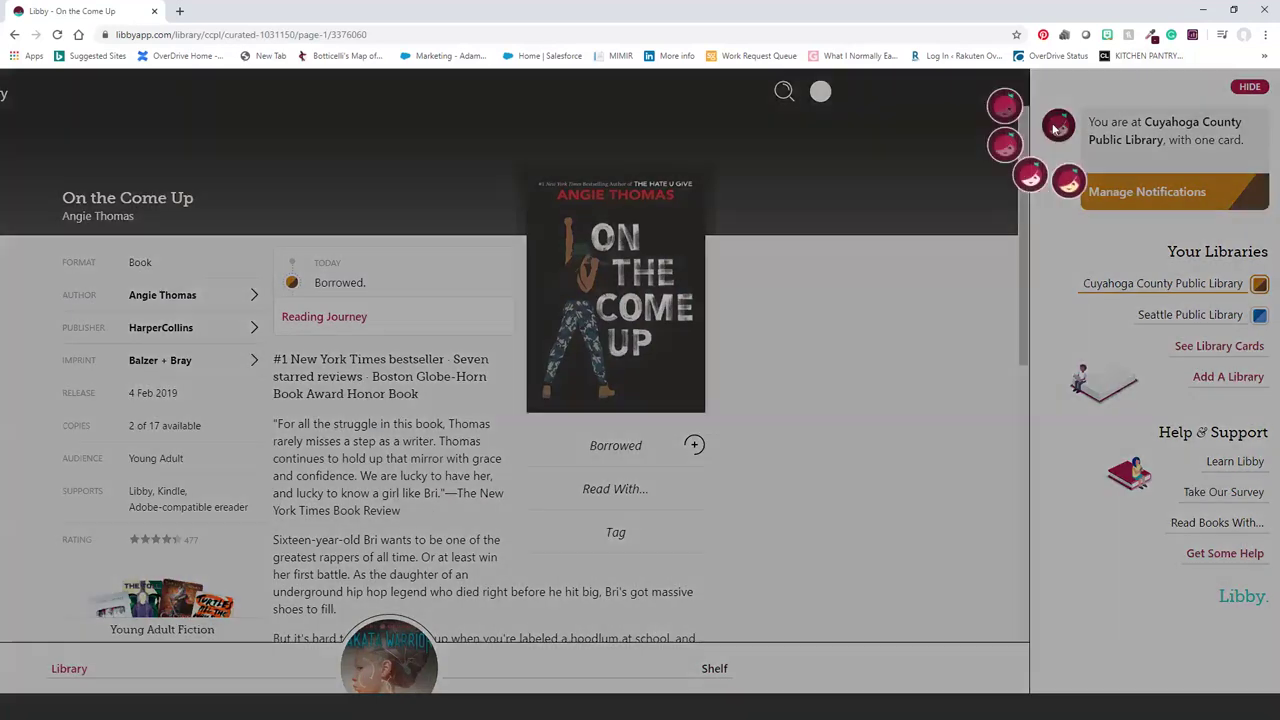
click(1005, 107)
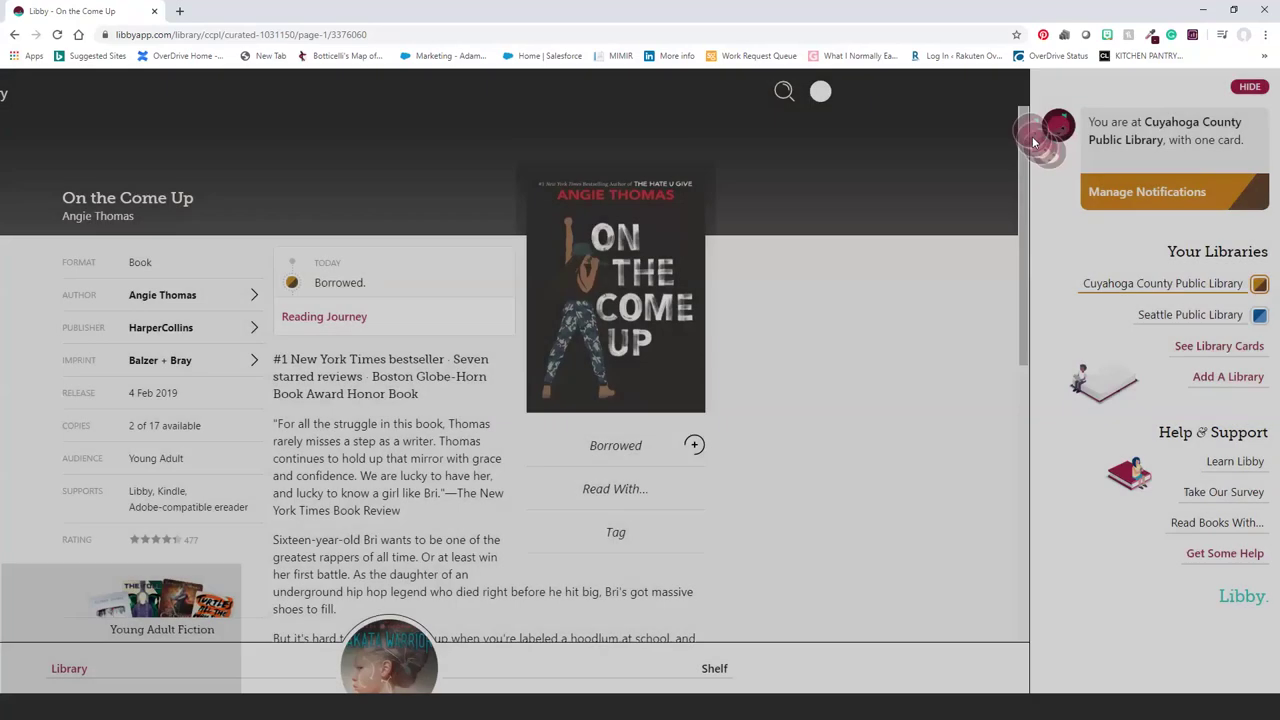
click(1062, 130)
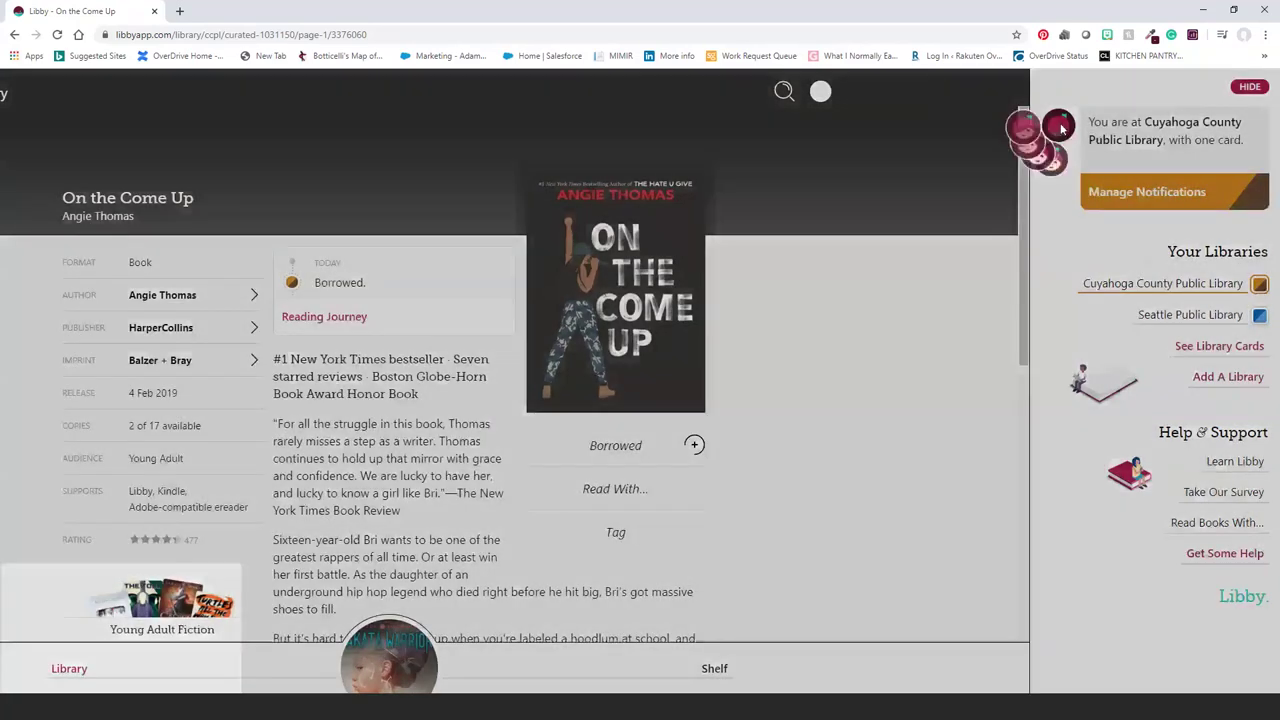
click(1033, 178)
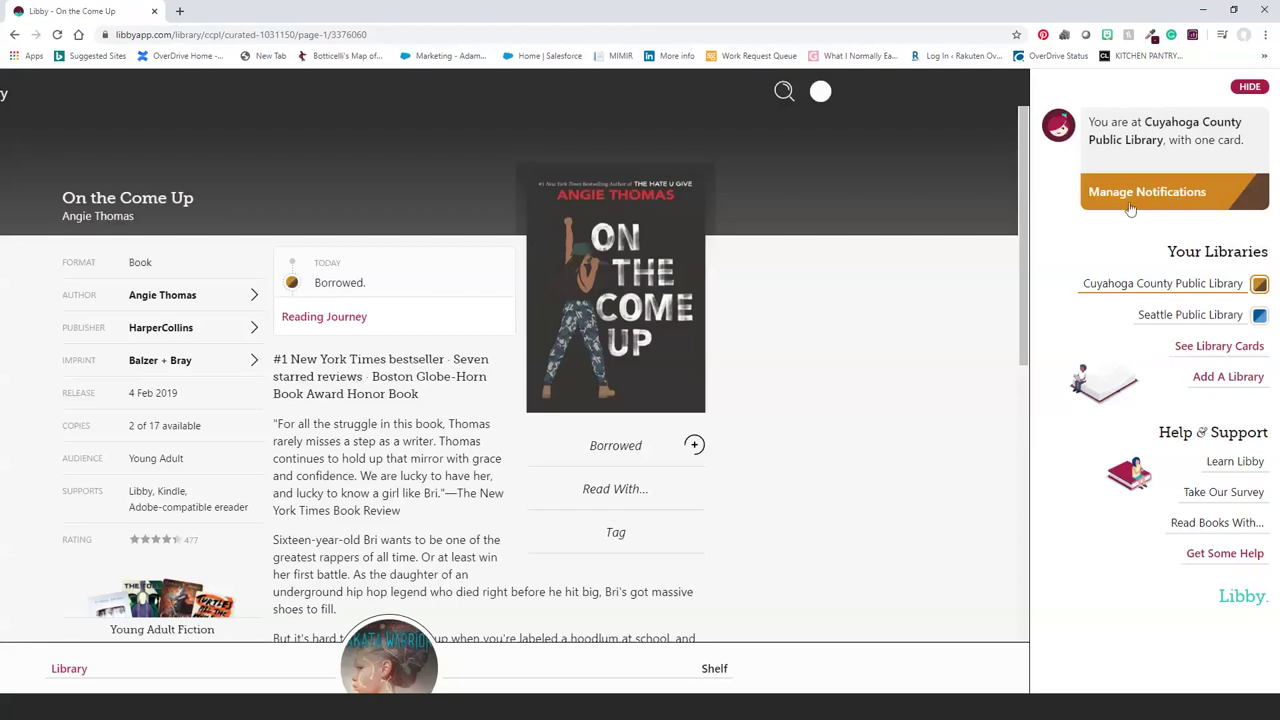
click(1252, 88)
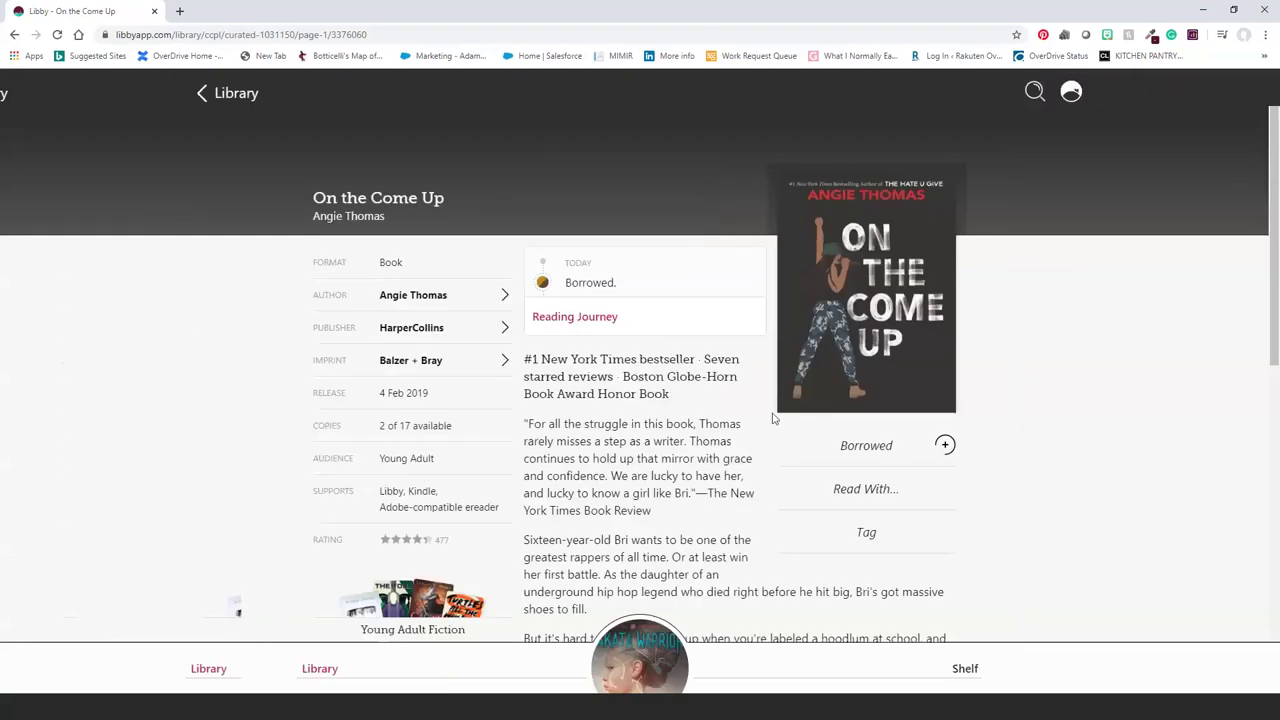
click(322, 678)
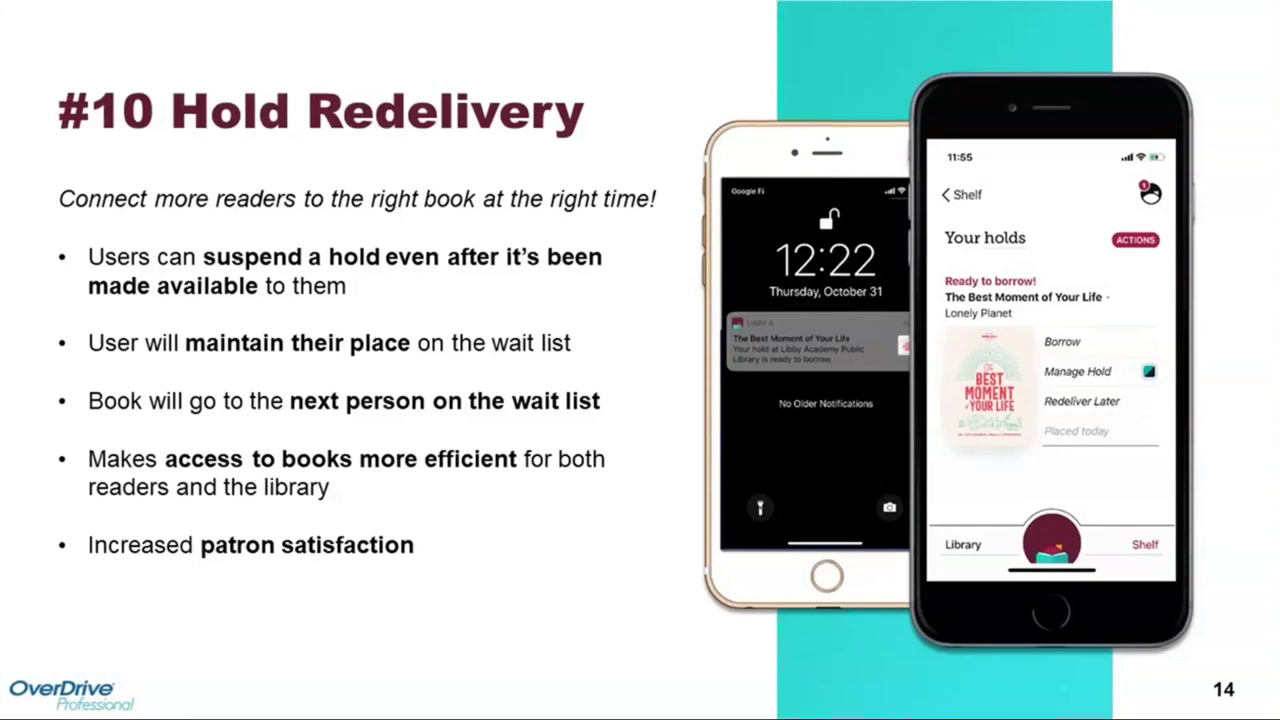
key(Right)
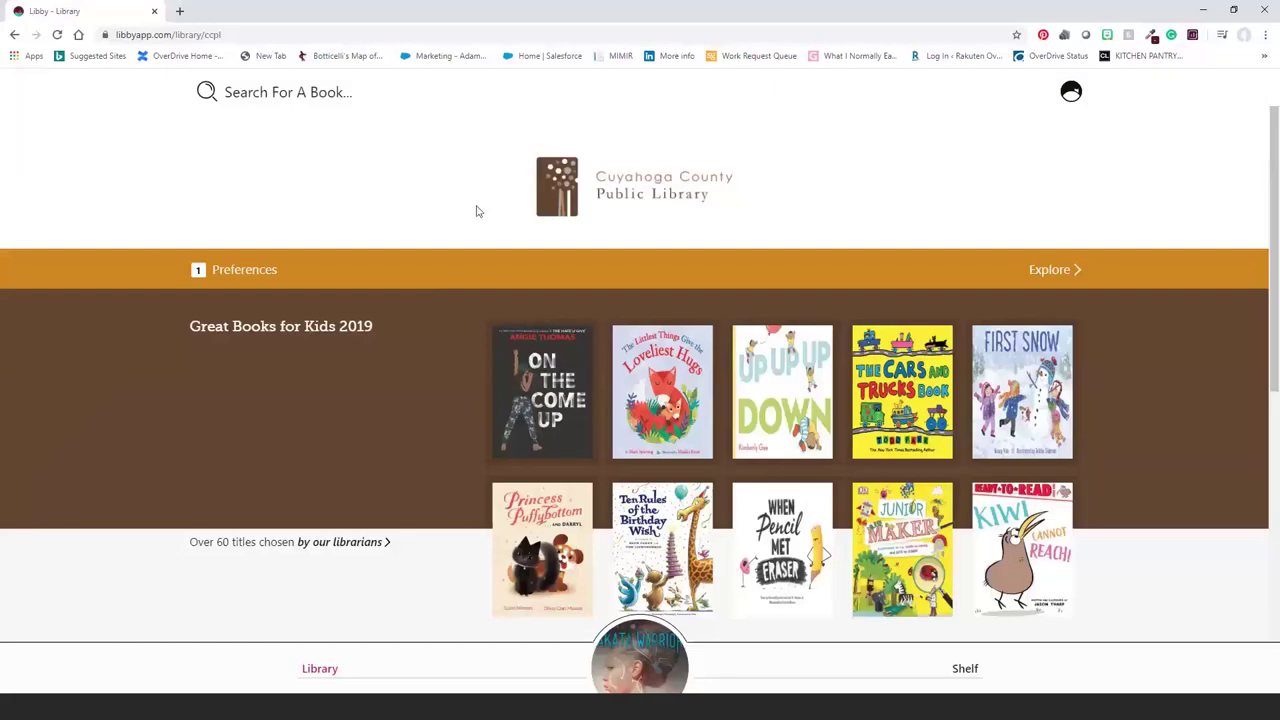
- Apply the library preferences with Format and Language Any, Audience All, Compatibility Libby, Availability Everything and Default sorting
click(278, 277)
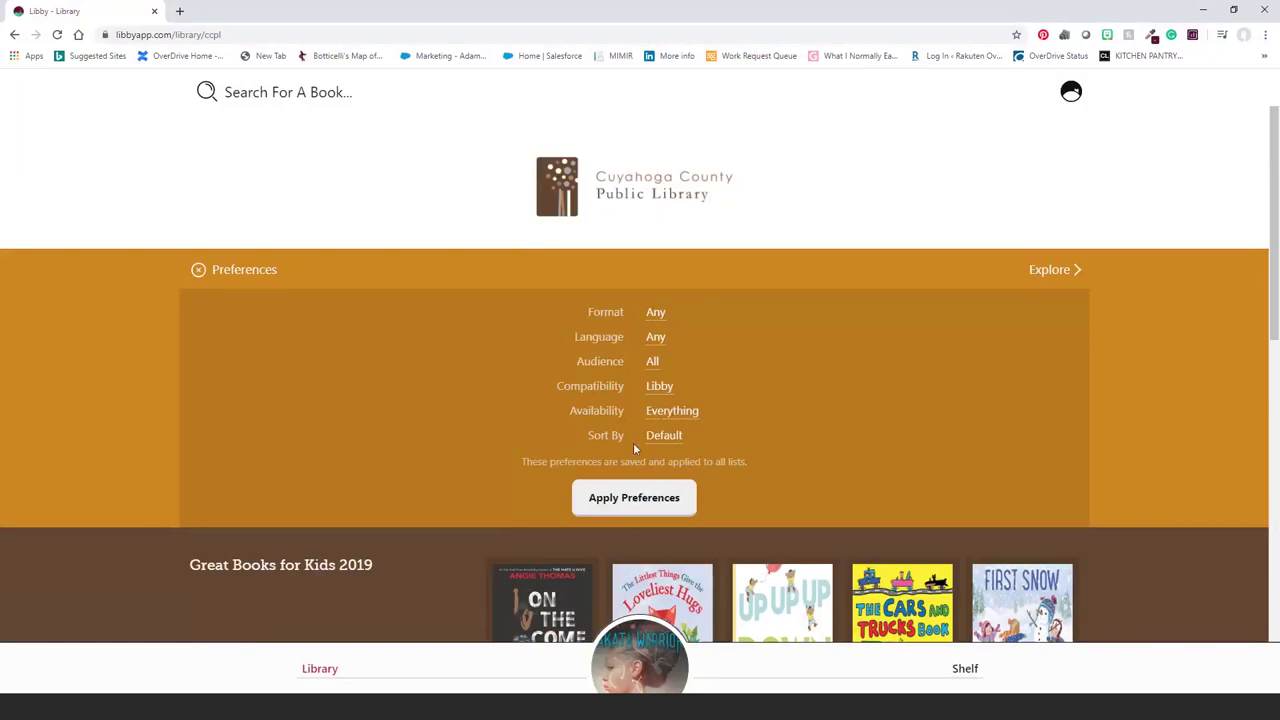
click(632, 512)
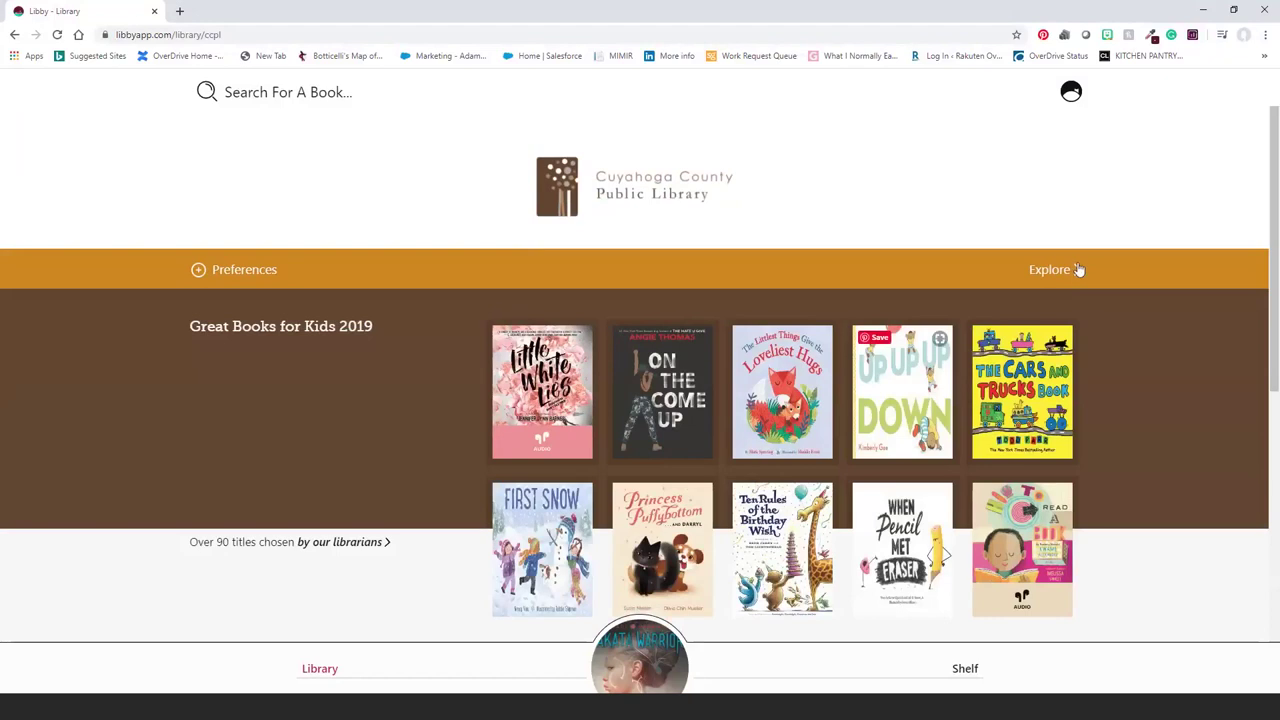
- Open the Fiction subject from the library's Explore guide and limit its titles to audiobooks
click(1067, 275)
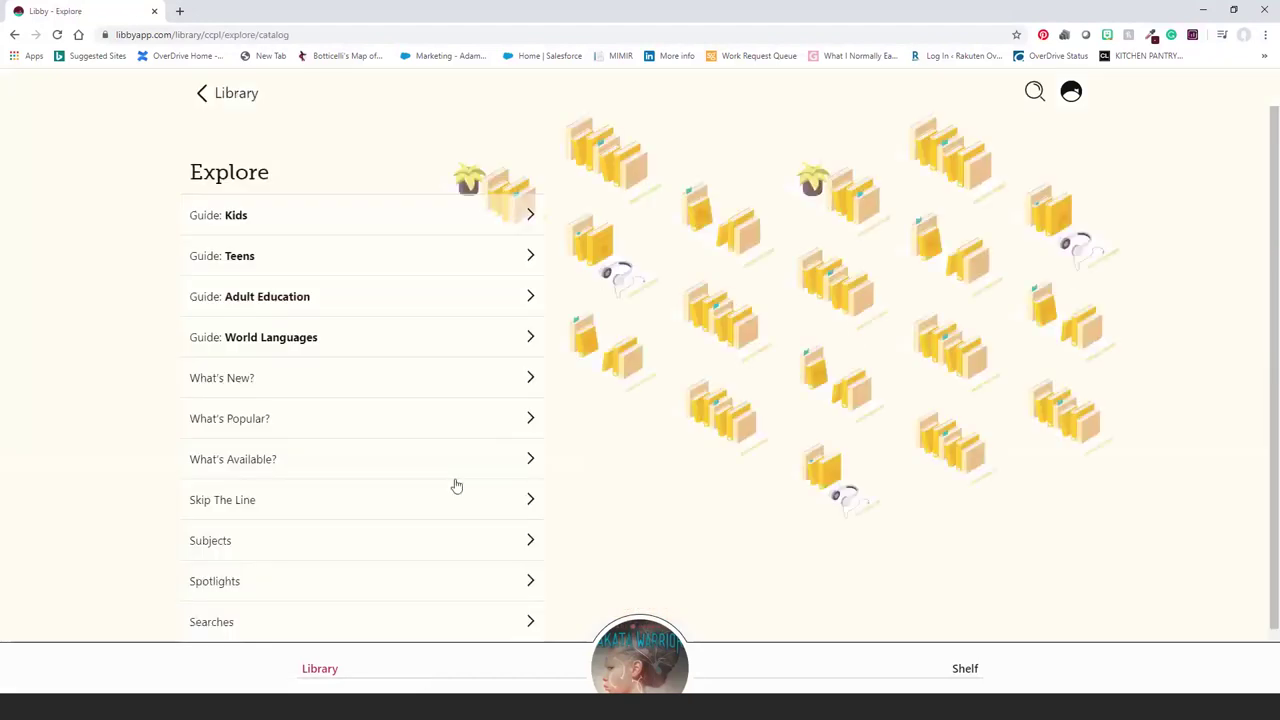
scroll(300, 480, down, 1)
click(291, 480)
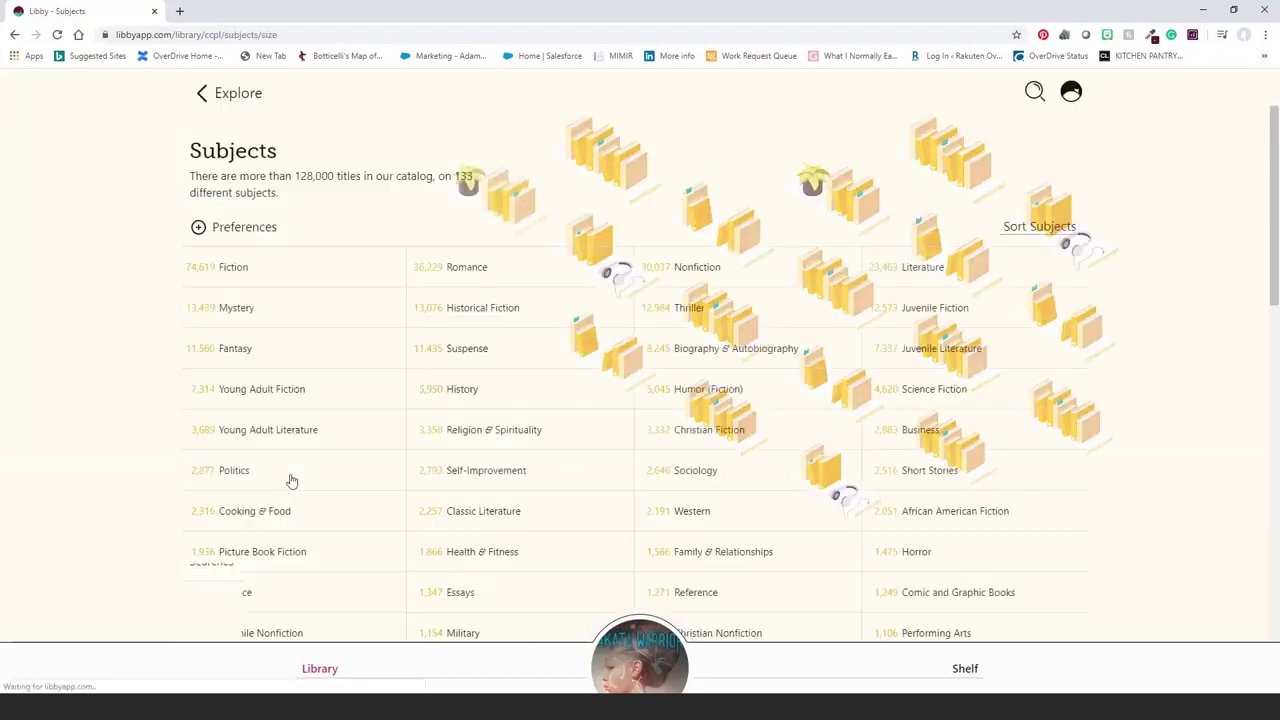
click(276, 270)
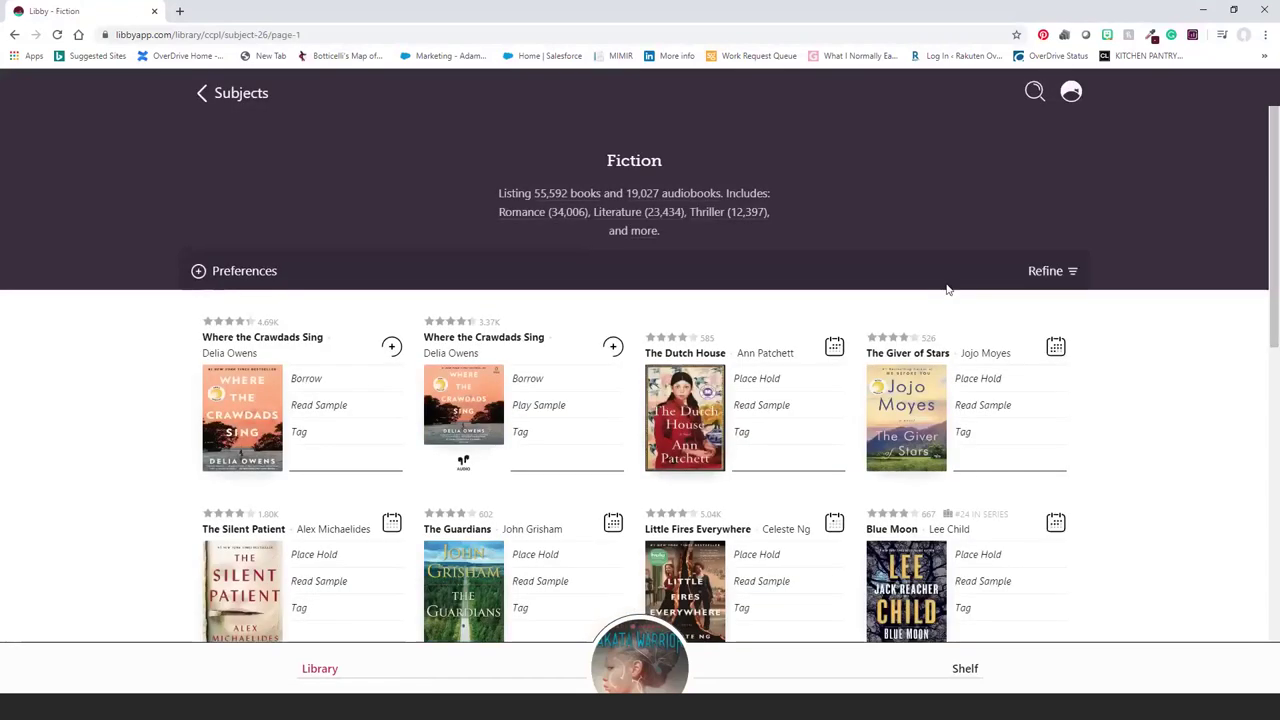
click(1066, 279)
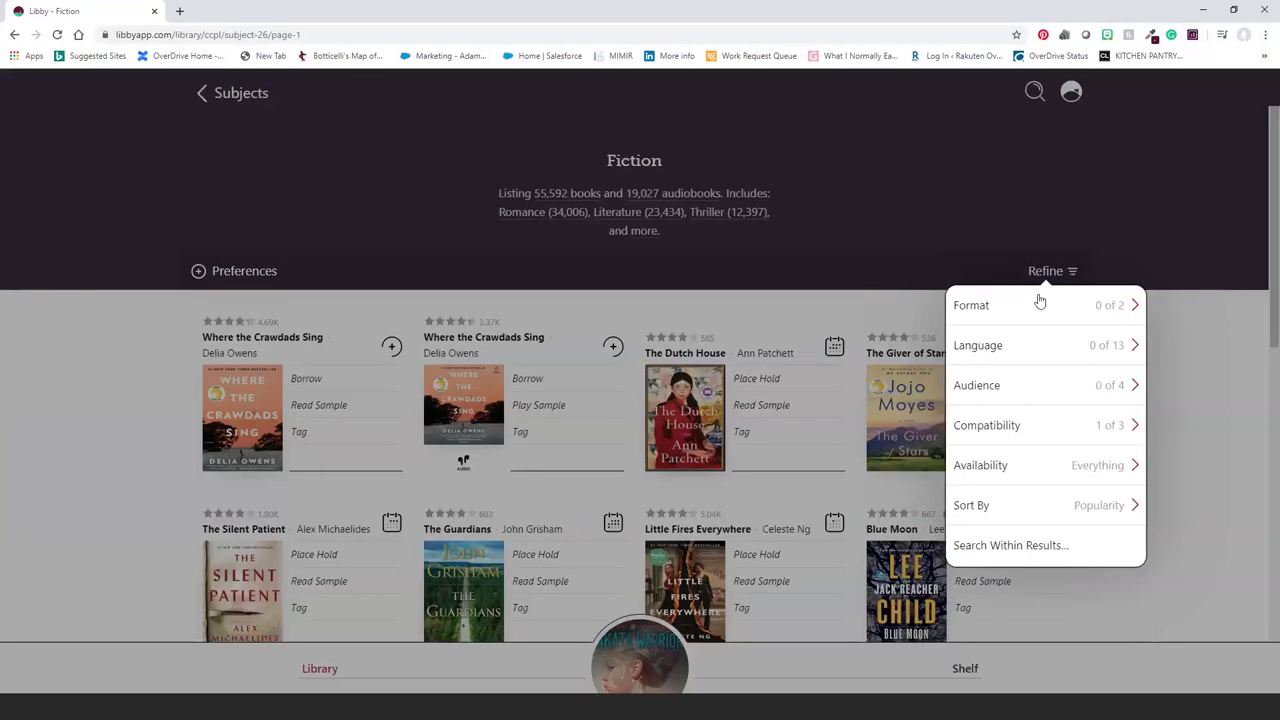
click(1035, 310)
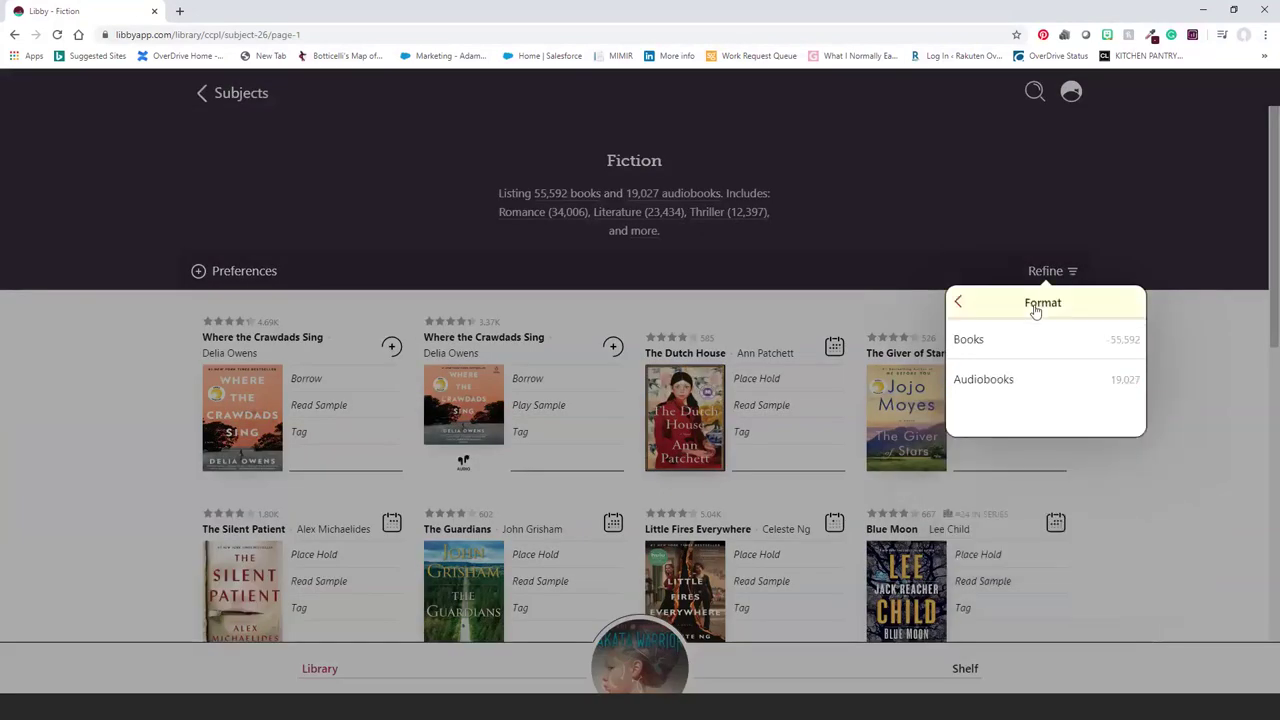
click(1003, 382)
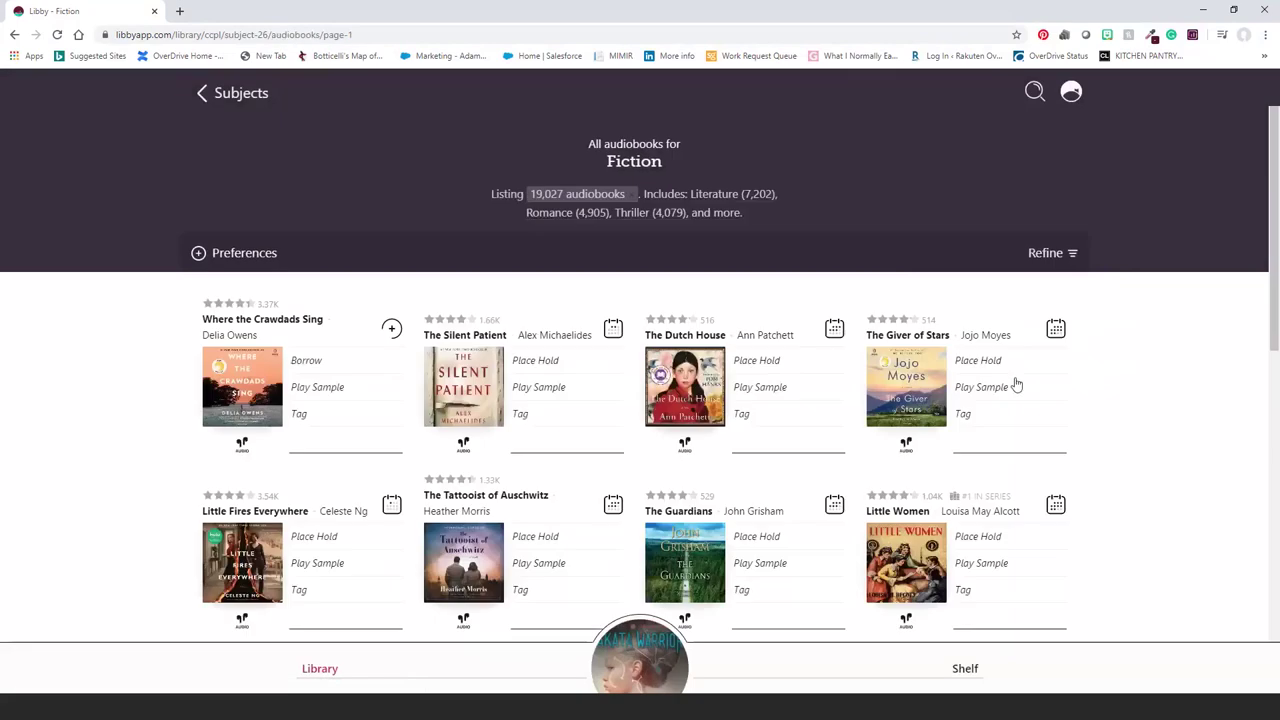
- Sort the fiction audiobooks by release date and restrict them to titles that are Available Now
click(1066, 258)
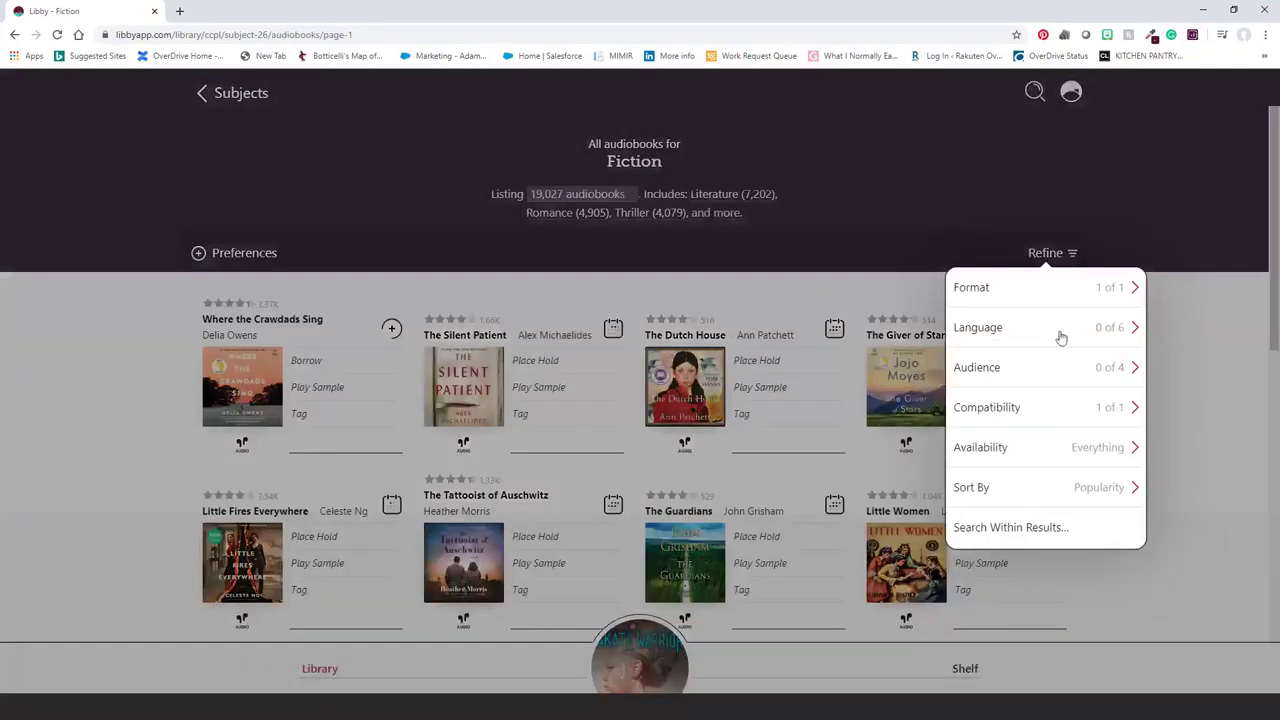
click(1005, 490)
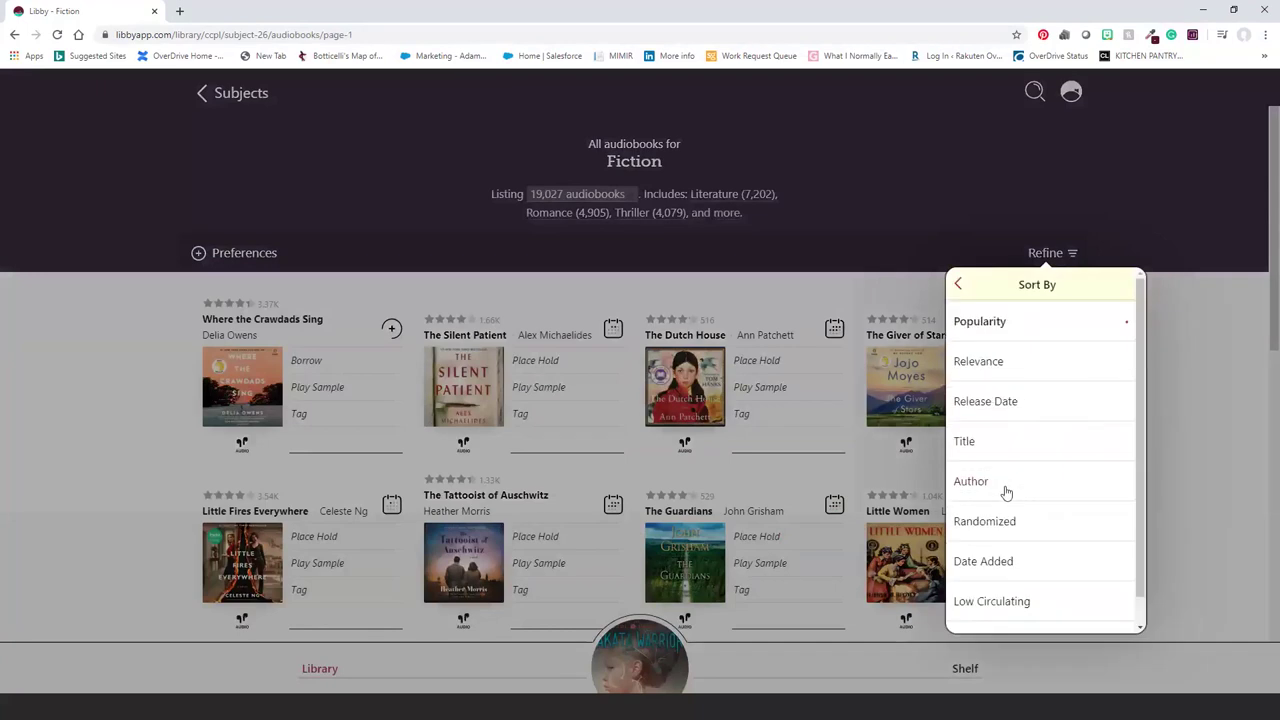
click(1008, 408)
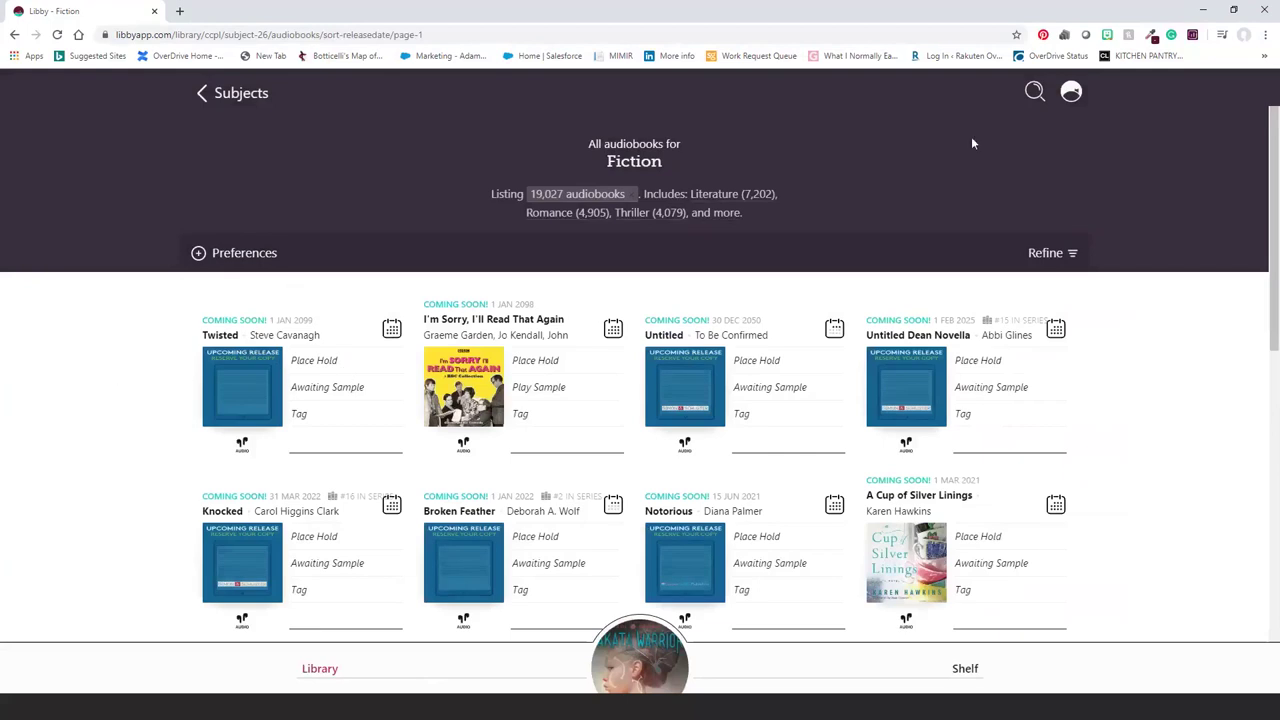
click(1069, 257)
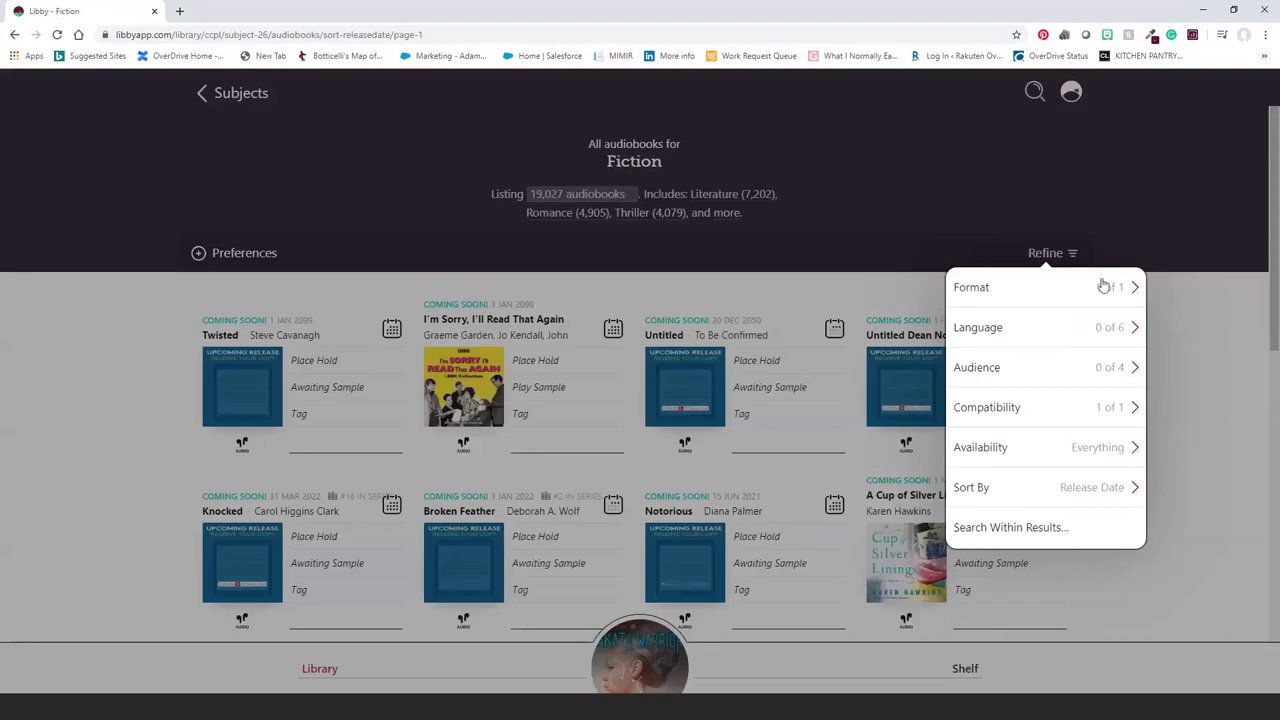
click(1080, 453)
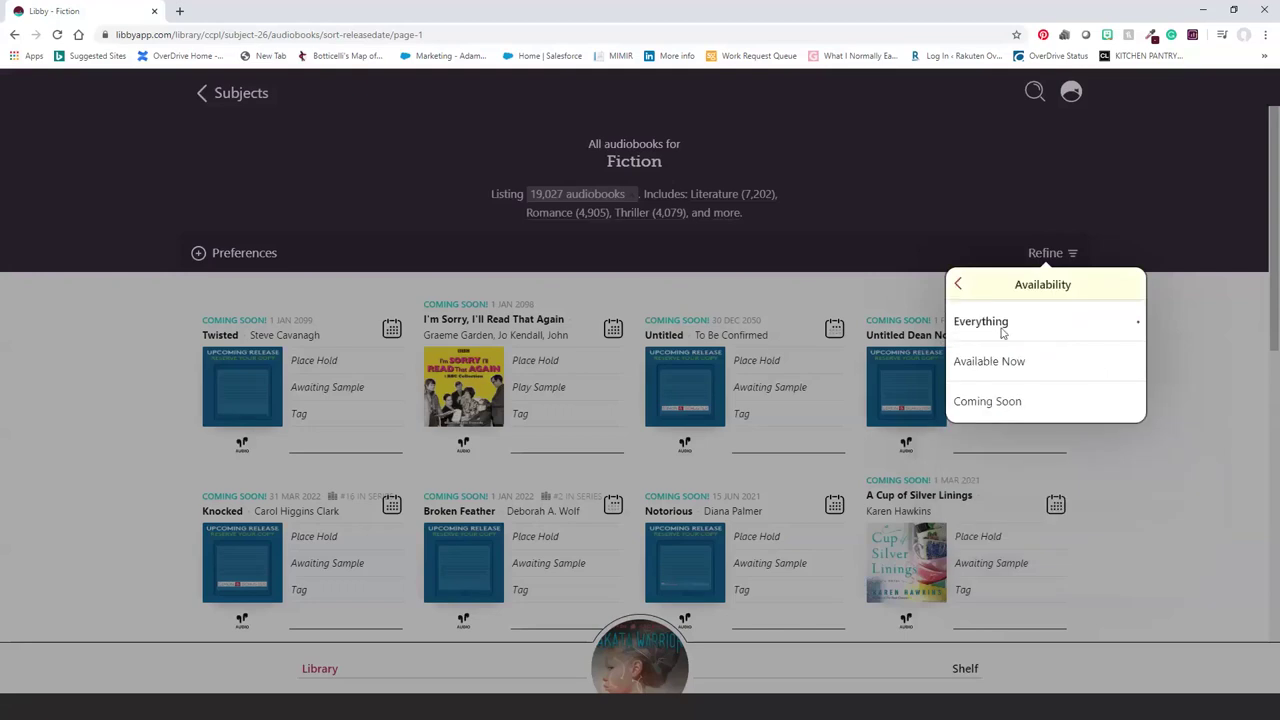
click(990, 362)
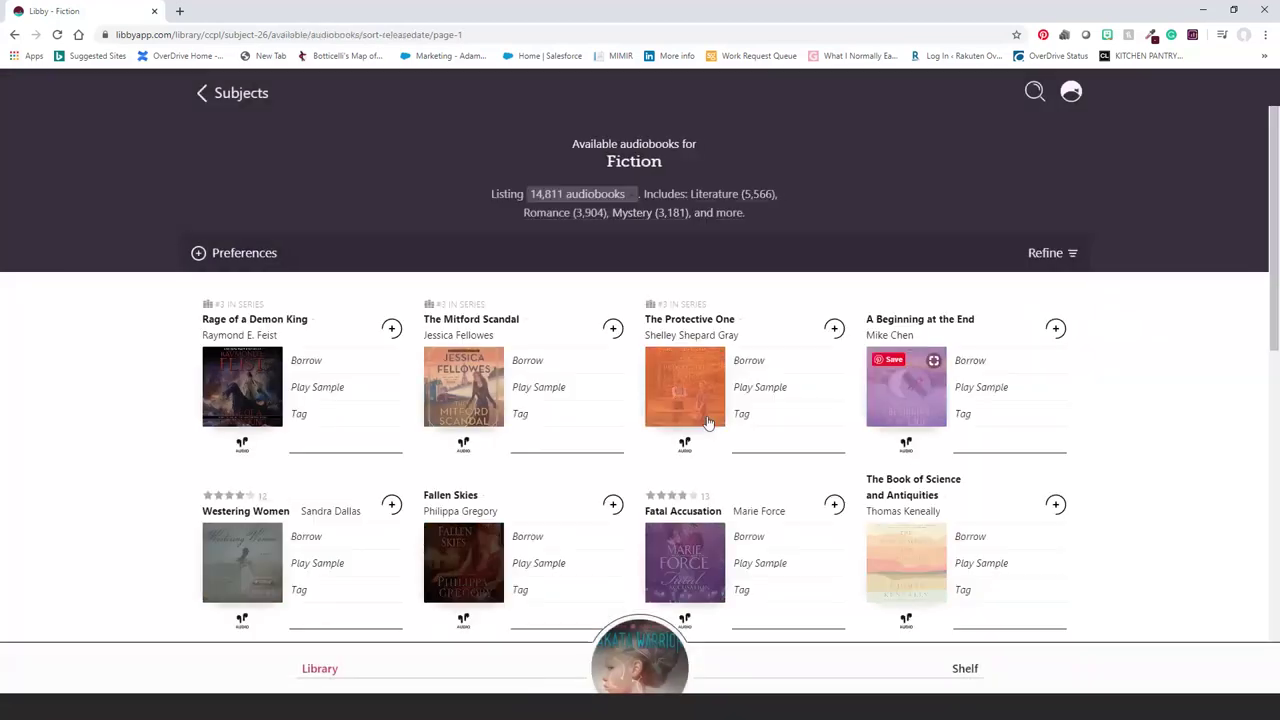